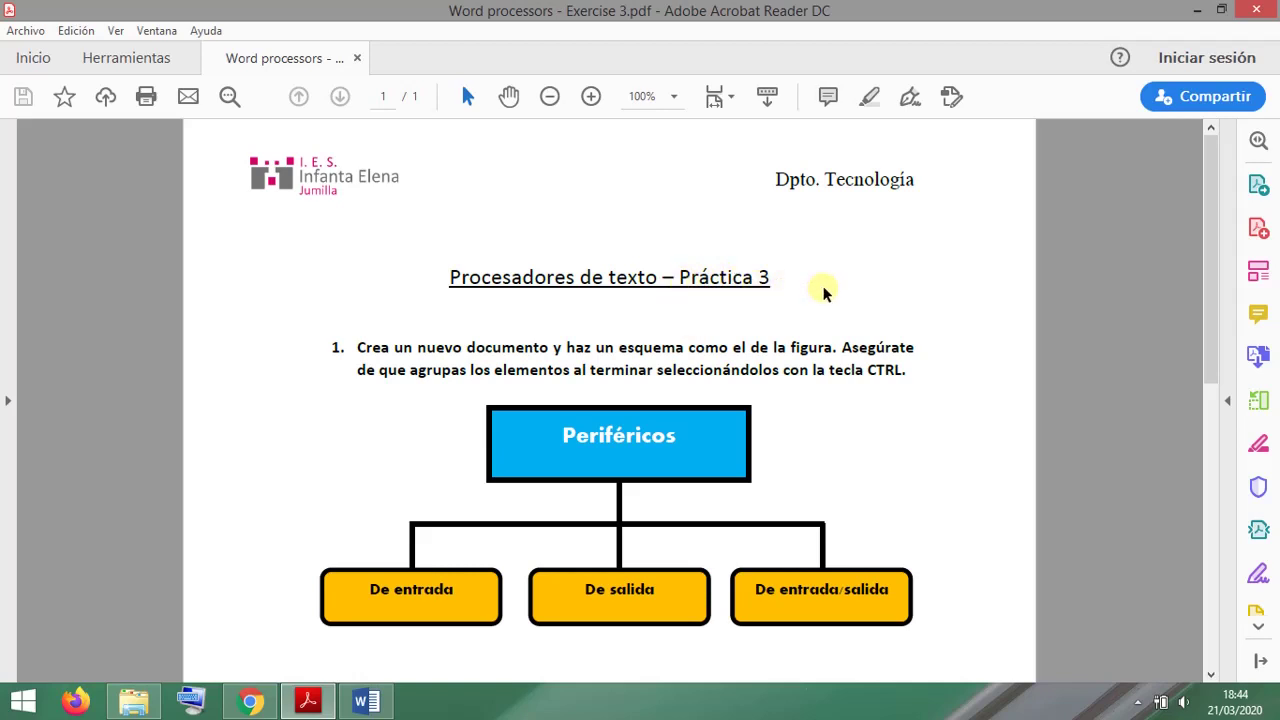
Step: Review the Periféricos diagram in the exercise PDF, then switch to Periféricos diagrama.docx
{"action": "scroll", "coordinate": [824, 297], "scroll_direction": "down", "scroll_amount": 1}
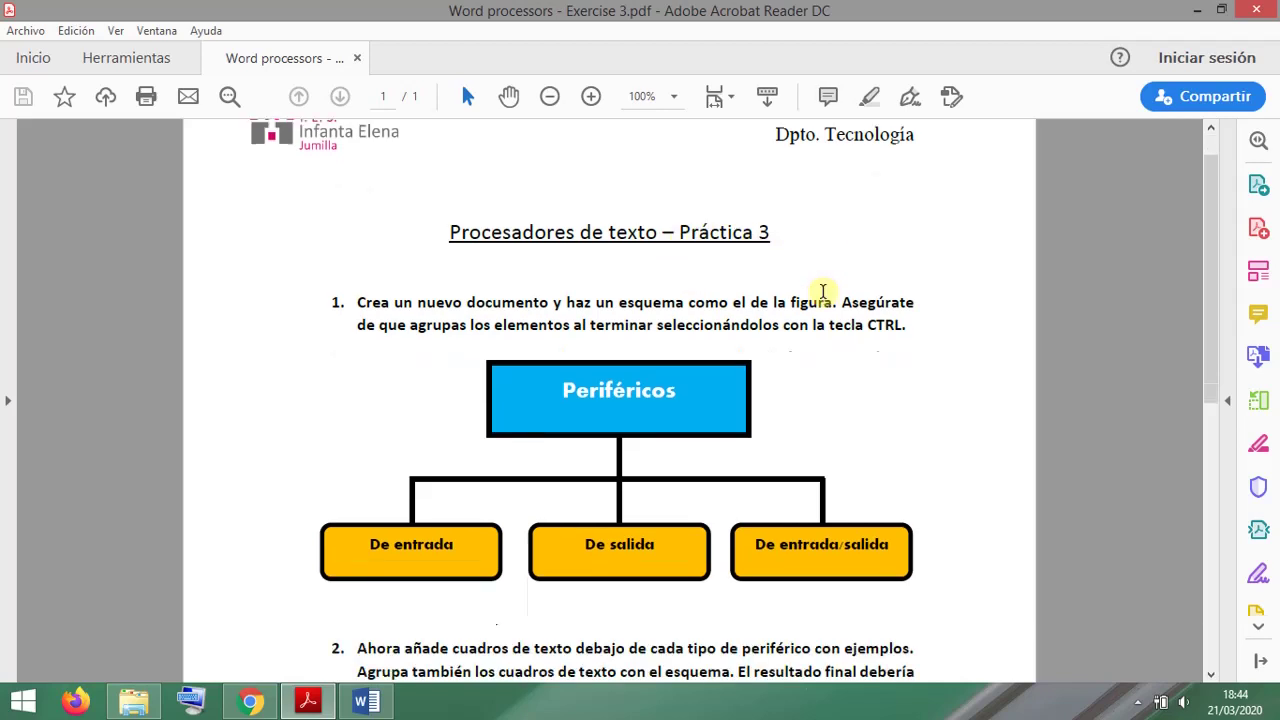
{"action": "scroll", "coordinate": [823, 292], "scroll_direction": "up", "scroll_amount": 1}
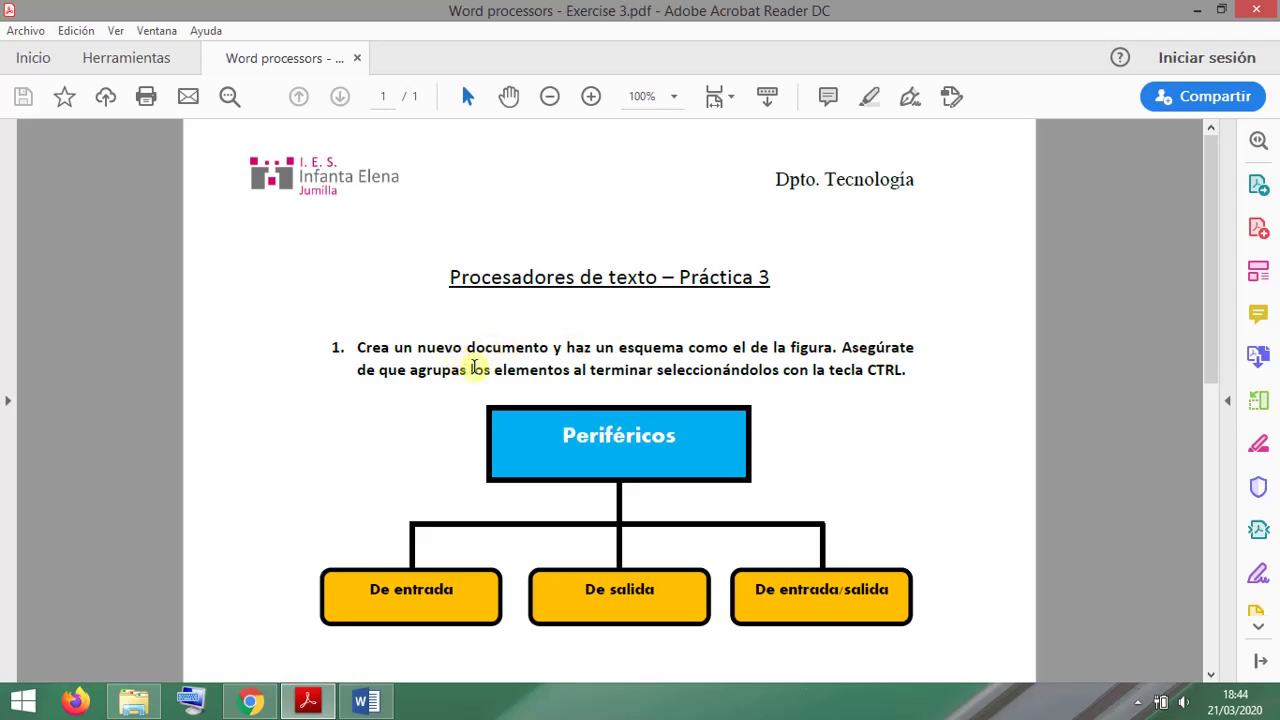
{"action": "scroll", "coordinate": [577, 420], "scroll_direction": "down", "scroll_amount": 2}
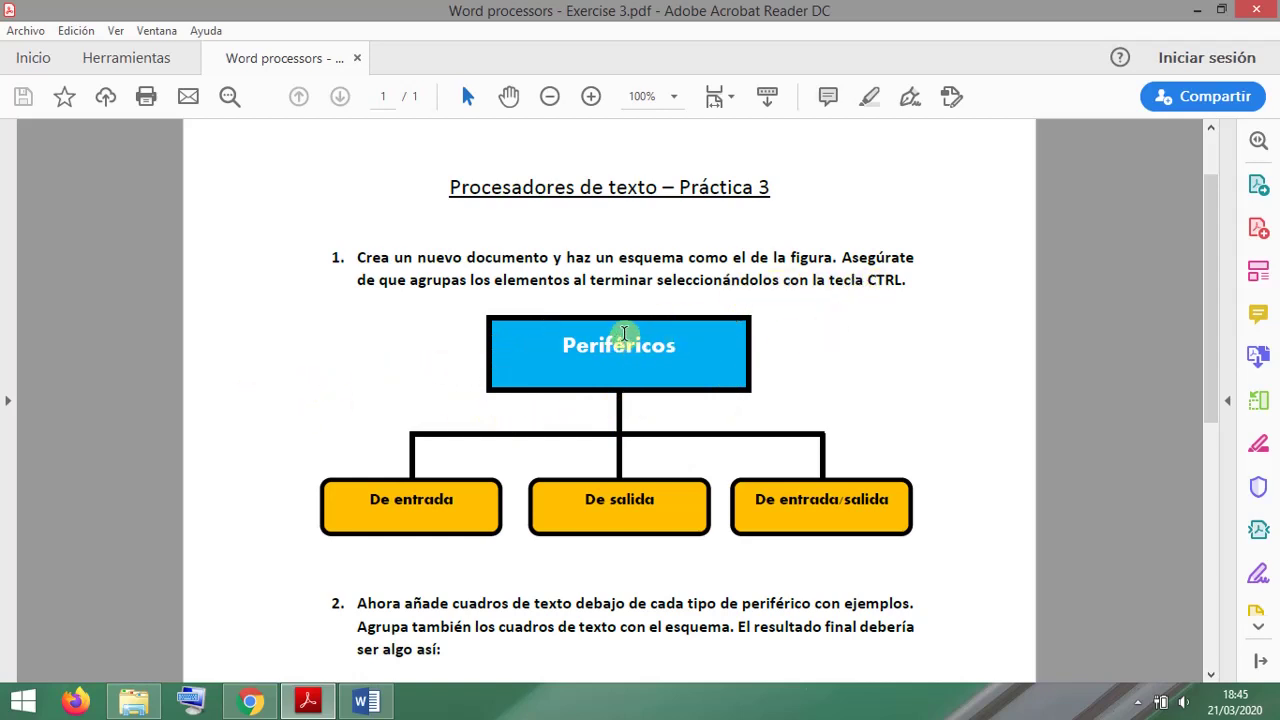
{"action": "left_click", "coordinate": [366, 700]}
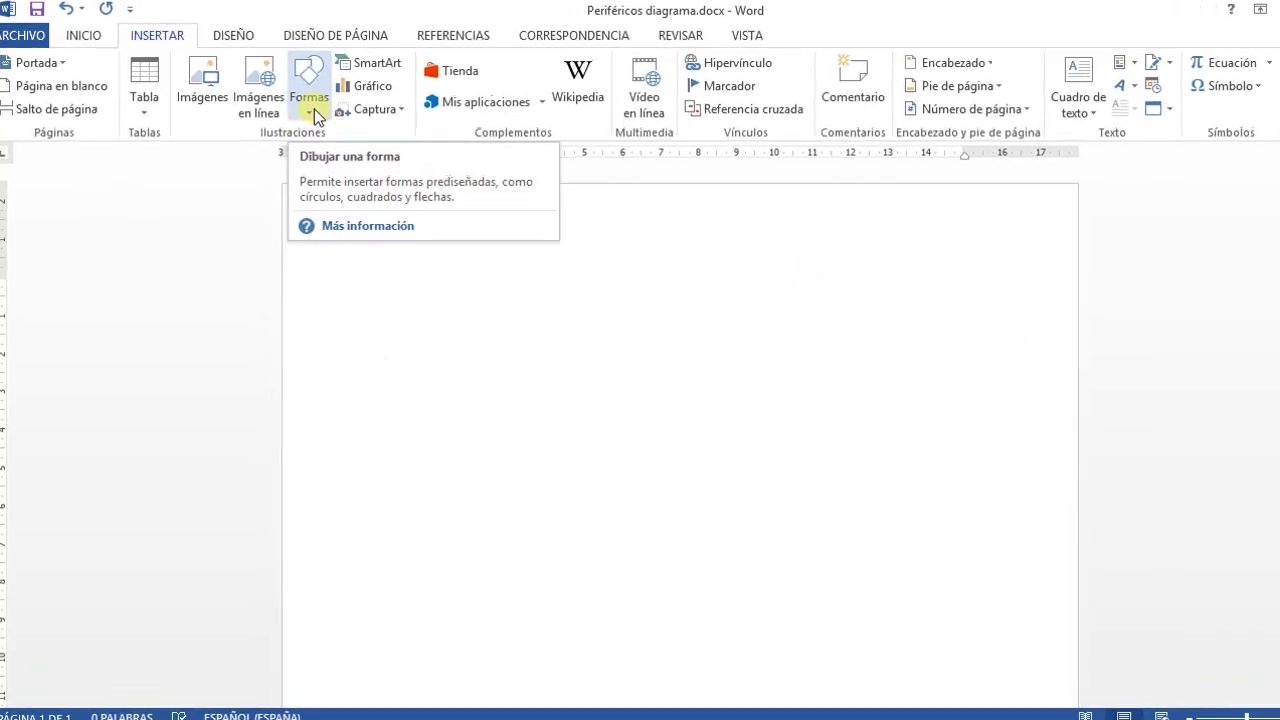
Step: Draw a rectangle of about 1,98 by 6,96 cm near the top centre of the page
{"action": "left_click", "coordinate": [314, 114]}
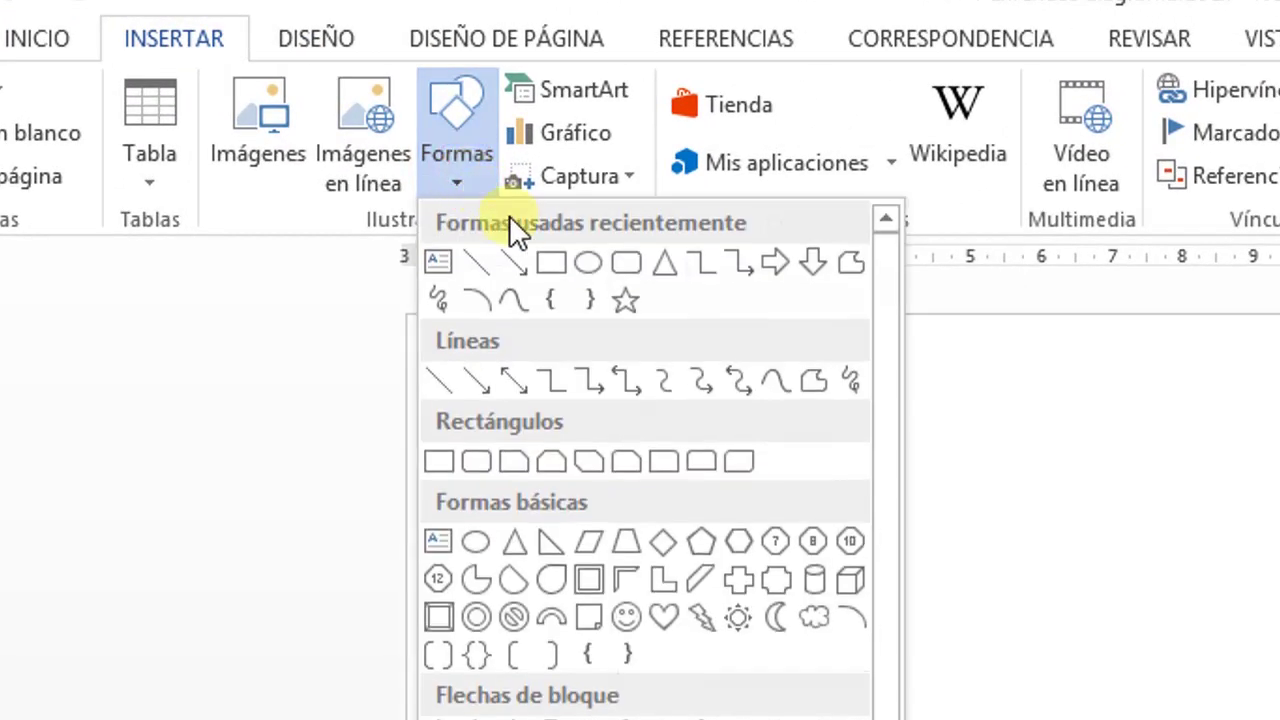
{"action": "left_click", "coordinate": [553, 260]}
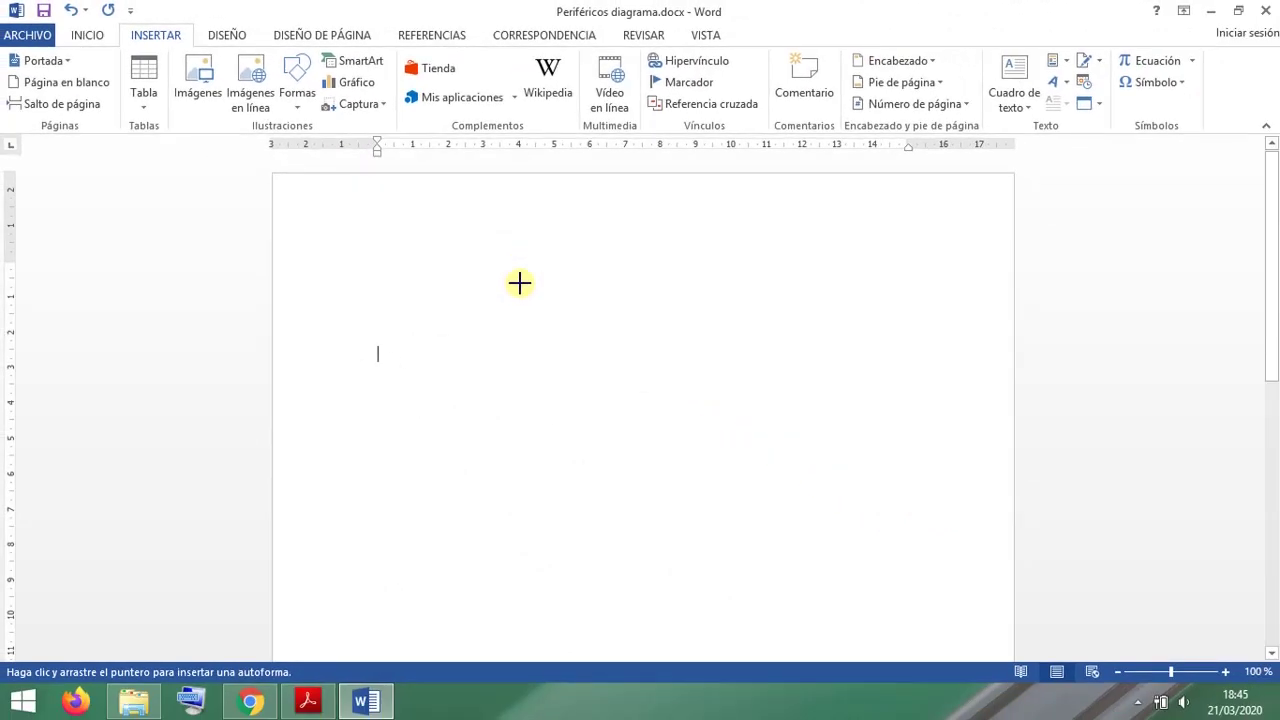
{"action": "left_click_drag", "start_coordinate": [519, 283], "coordinate": [767, 353]}
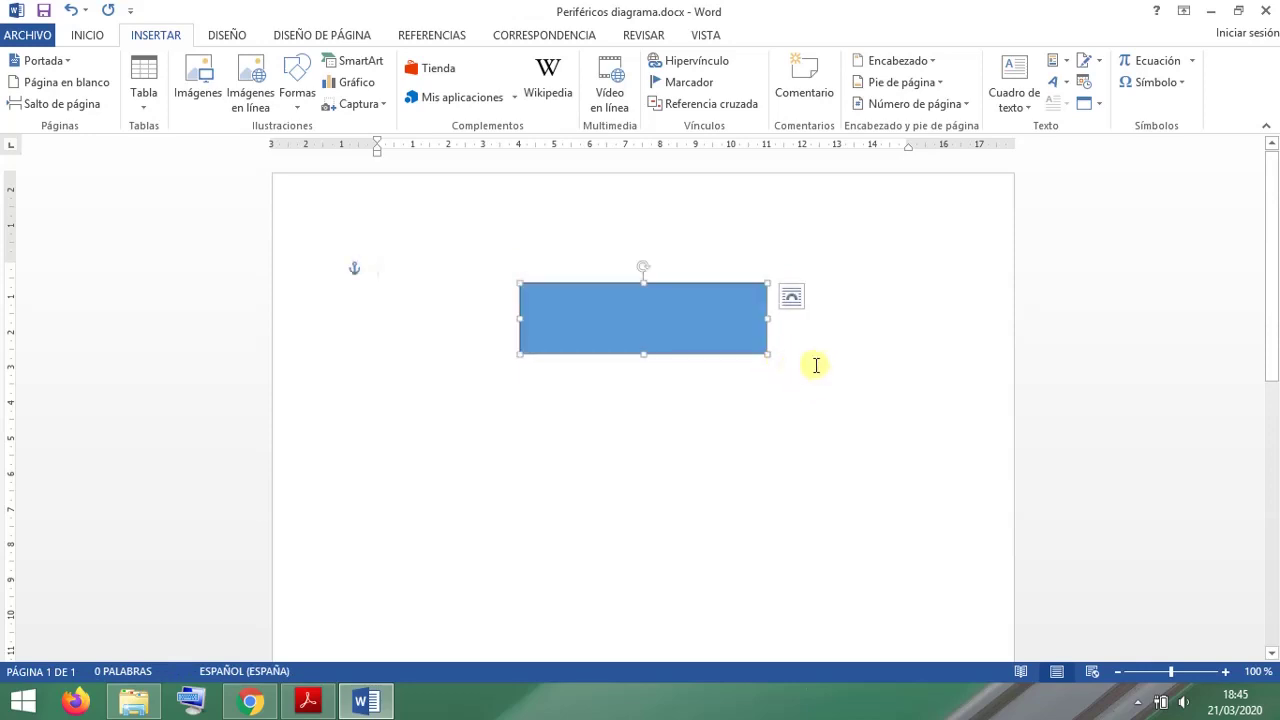
{"action": "left_click", "coordinate": [322, 706]}
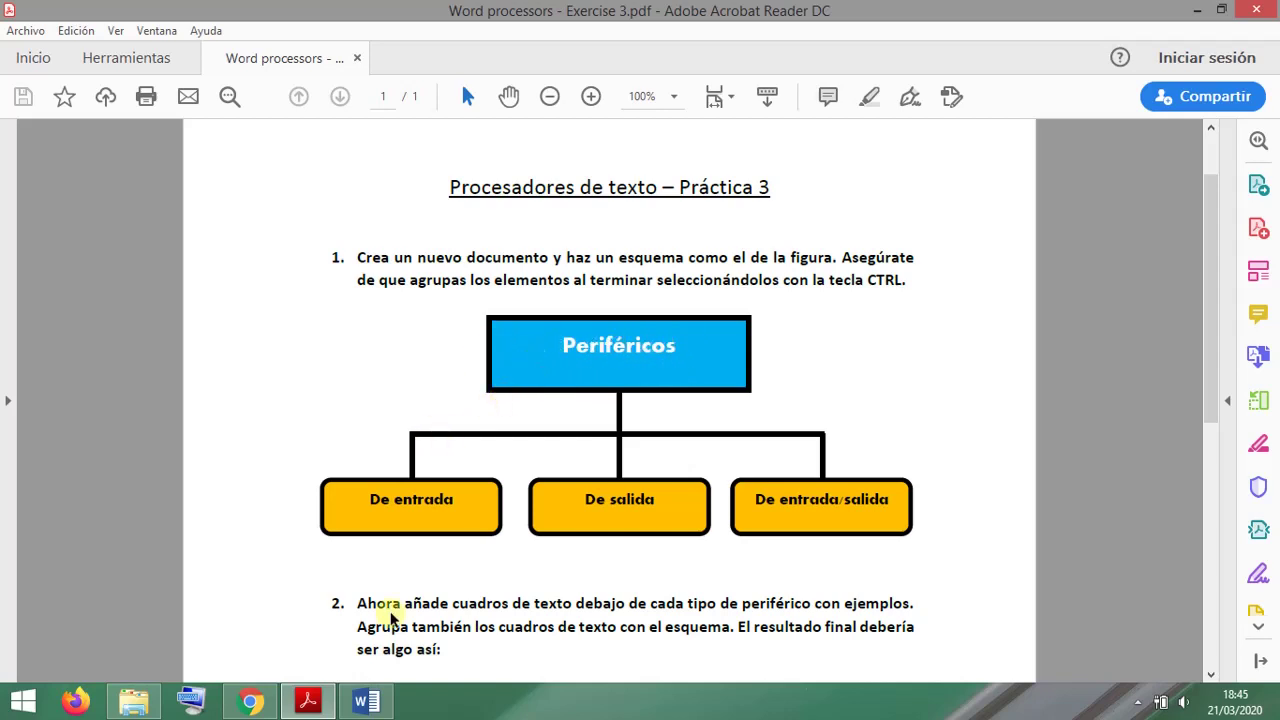
{"action": "left_click", "coordinate": [366, 700]}
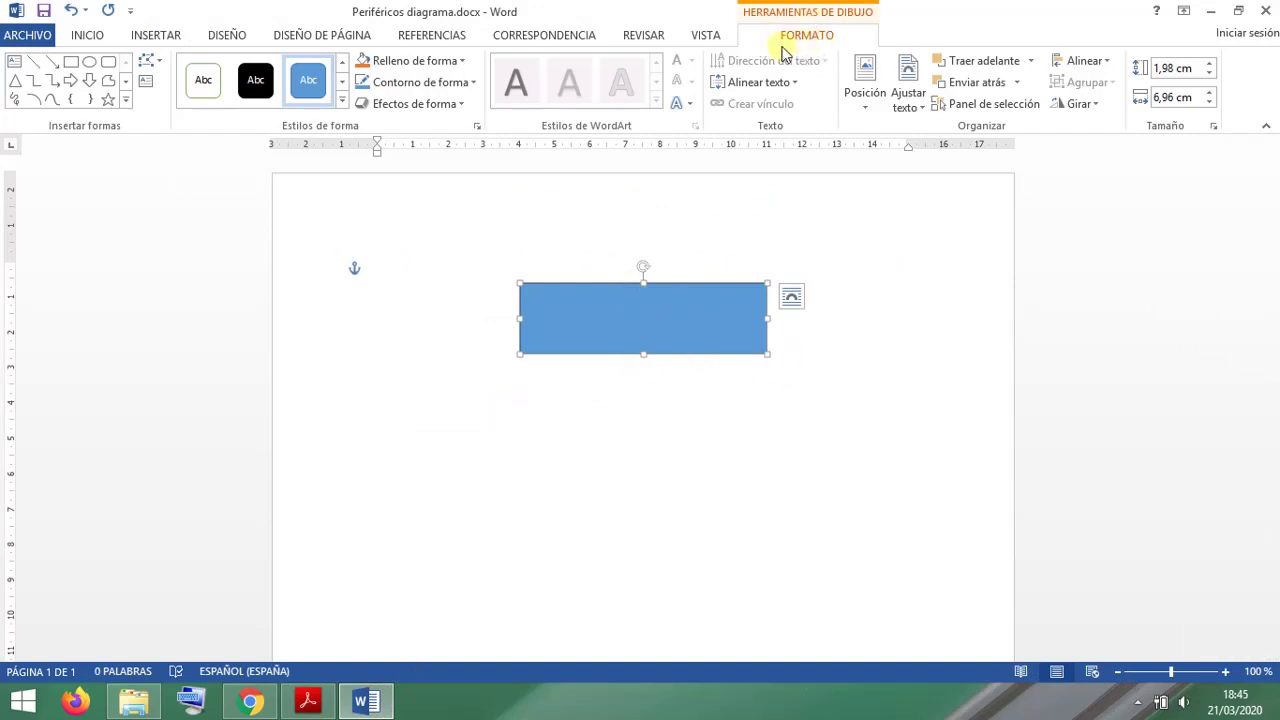
Step: Fill the rectangle bright blue and give it a black 3 pt outline
{"action": "left_click", "coordinate": [425, 61]}
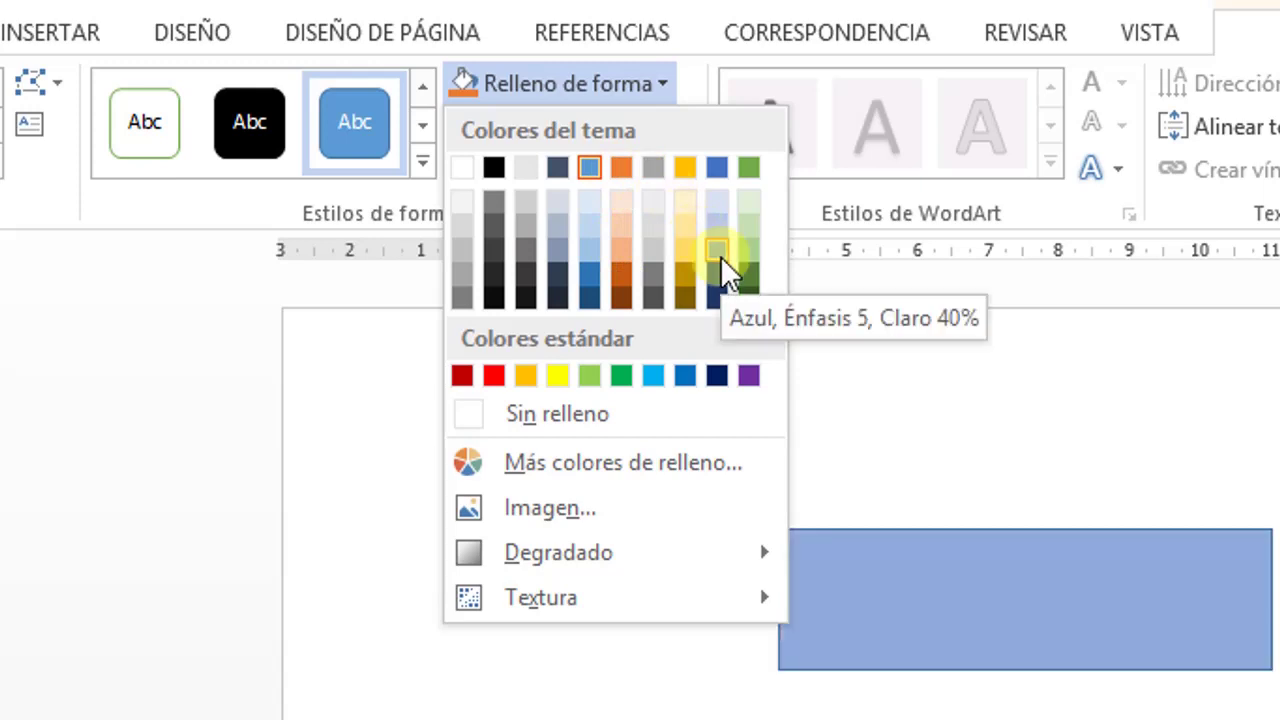
{"action": "left_click", "coordinate": [659, 372]}
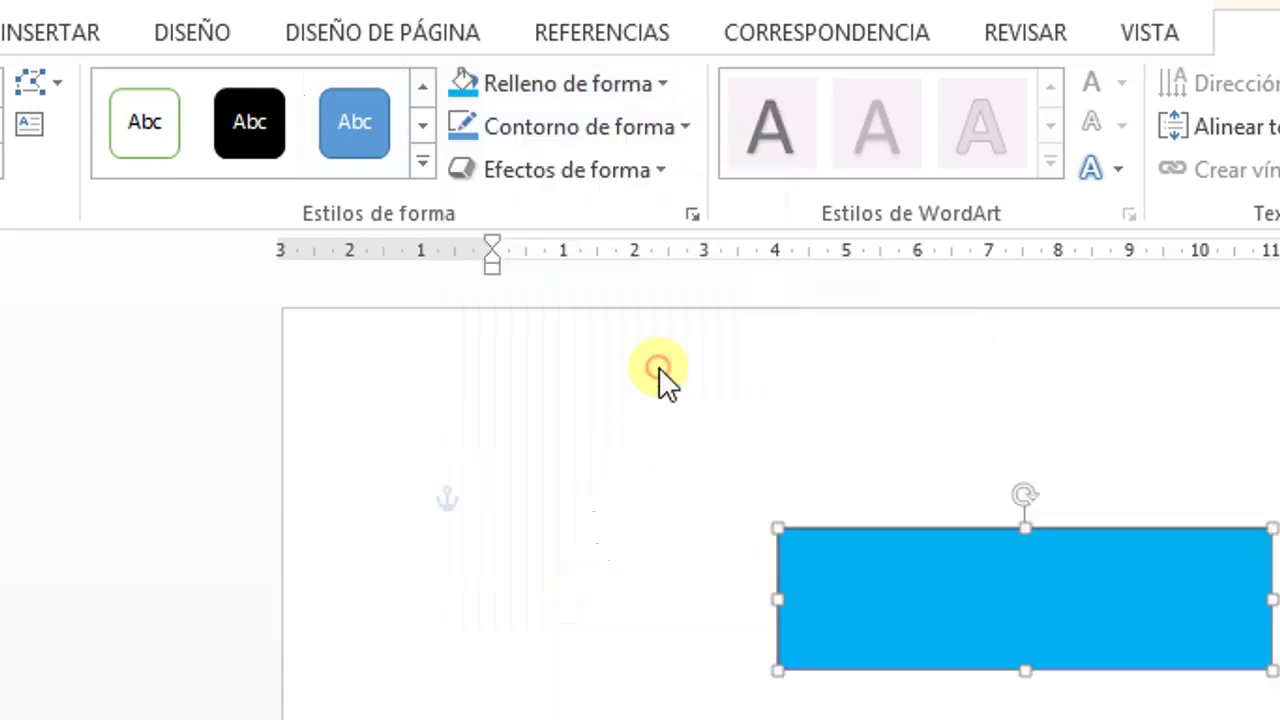
{"action": "left_click", "coordinate": [629, 125]}
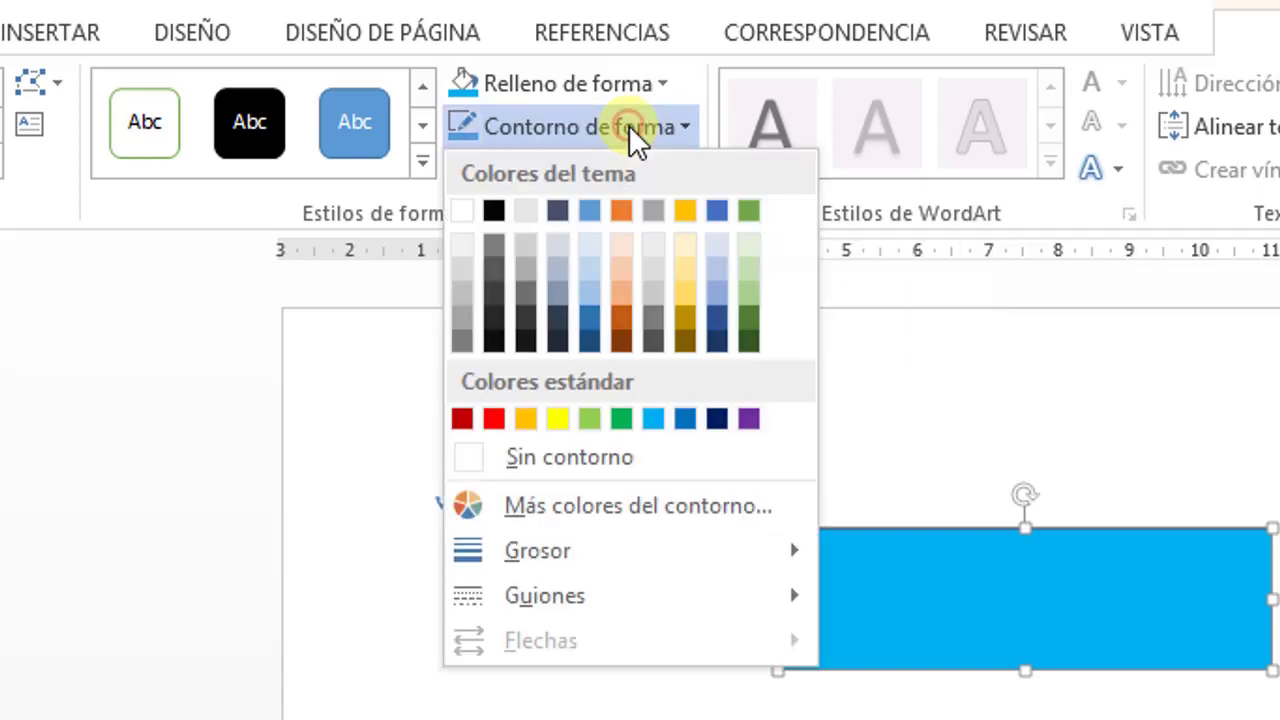
{"action": "left_click", "coordinate": [493, 212]}
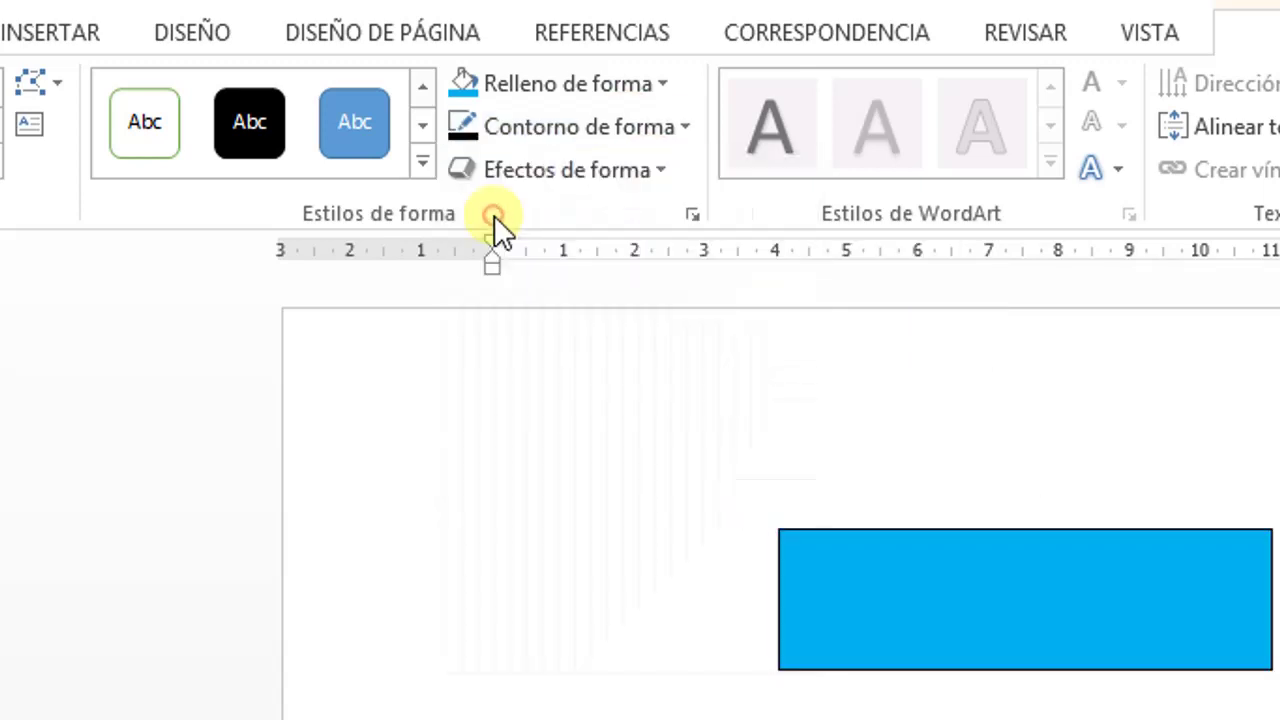
{"action": "left_click", "coordinate": [569, 123]}
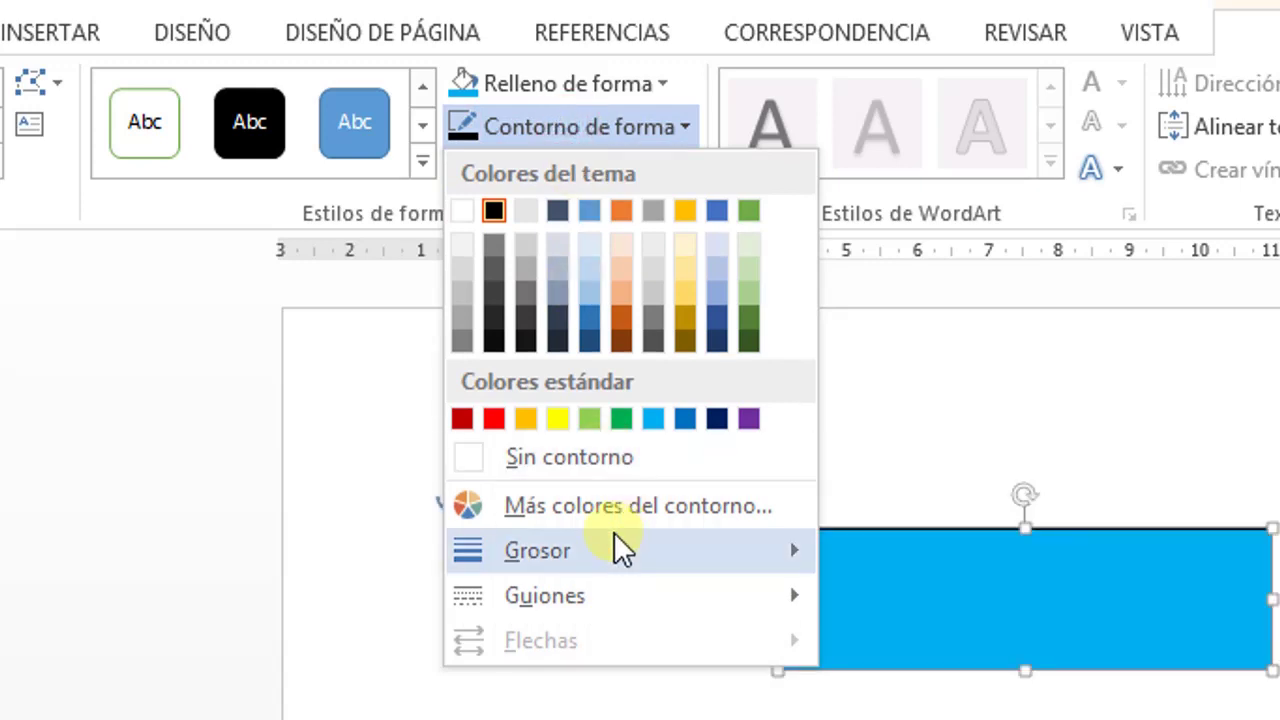
{"action": "mouse_move", "coordinate": [614, 549]}
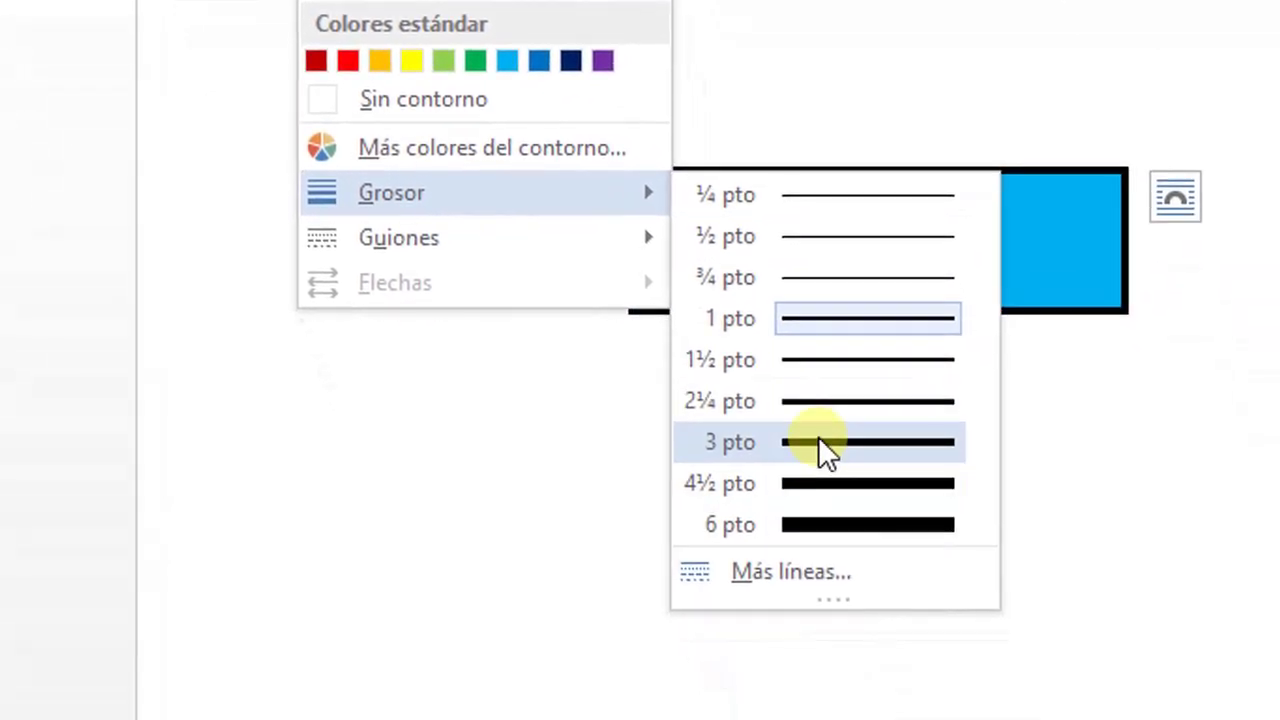
{"action": "left_click", "coordinate": [818, 442]}
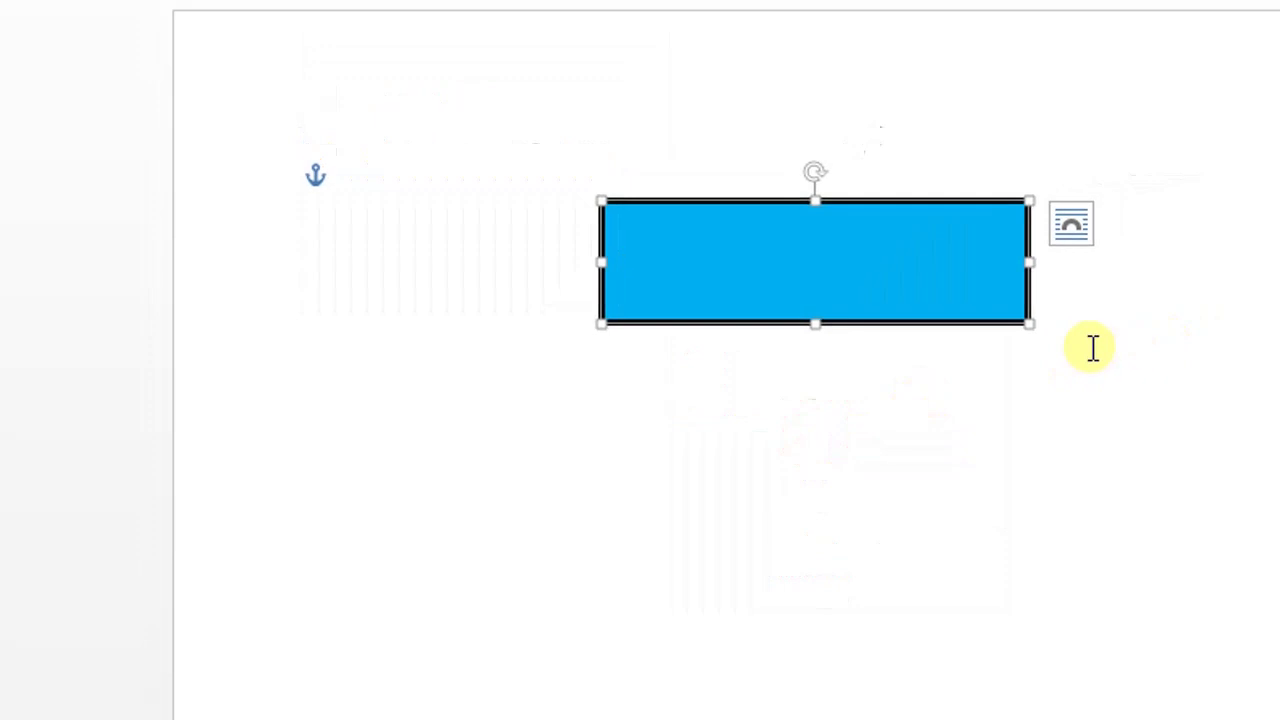
{"action": "left_click", "coordinate": [1090, 345]}
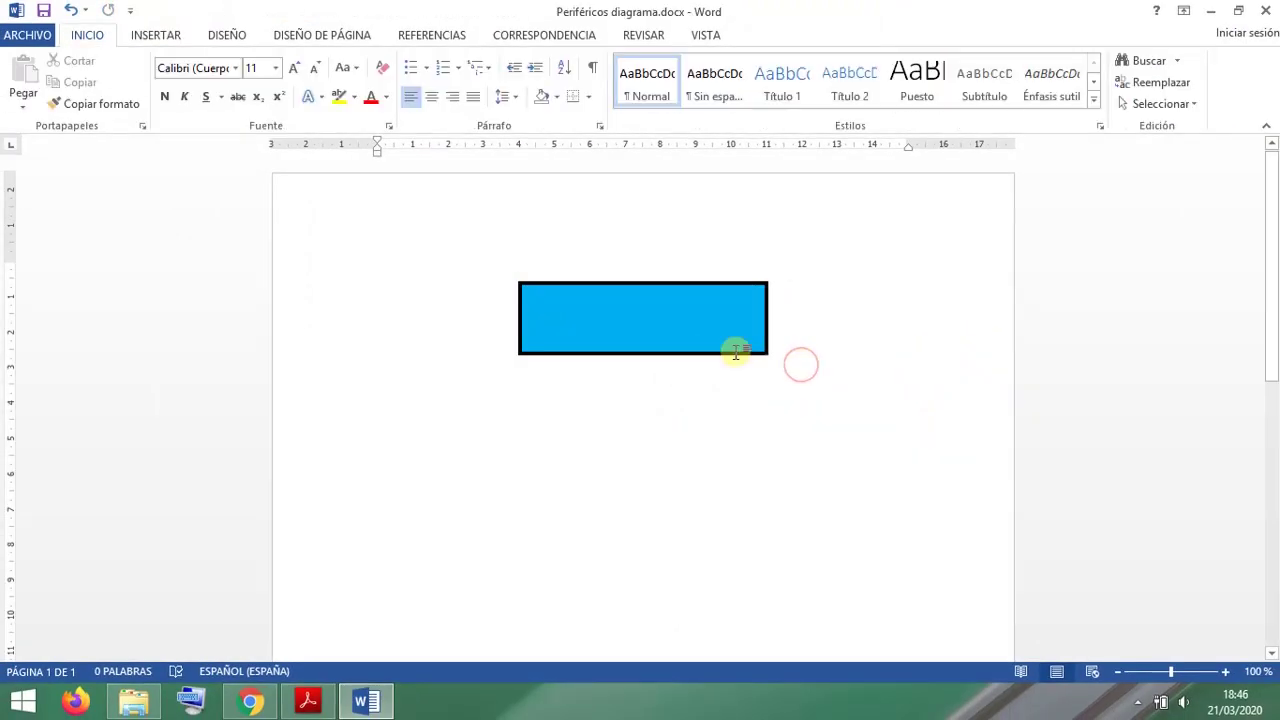
Step: Type the label Periféricos inside the rectangle
{"action": "left_click", "coordinate": [654, 318]}
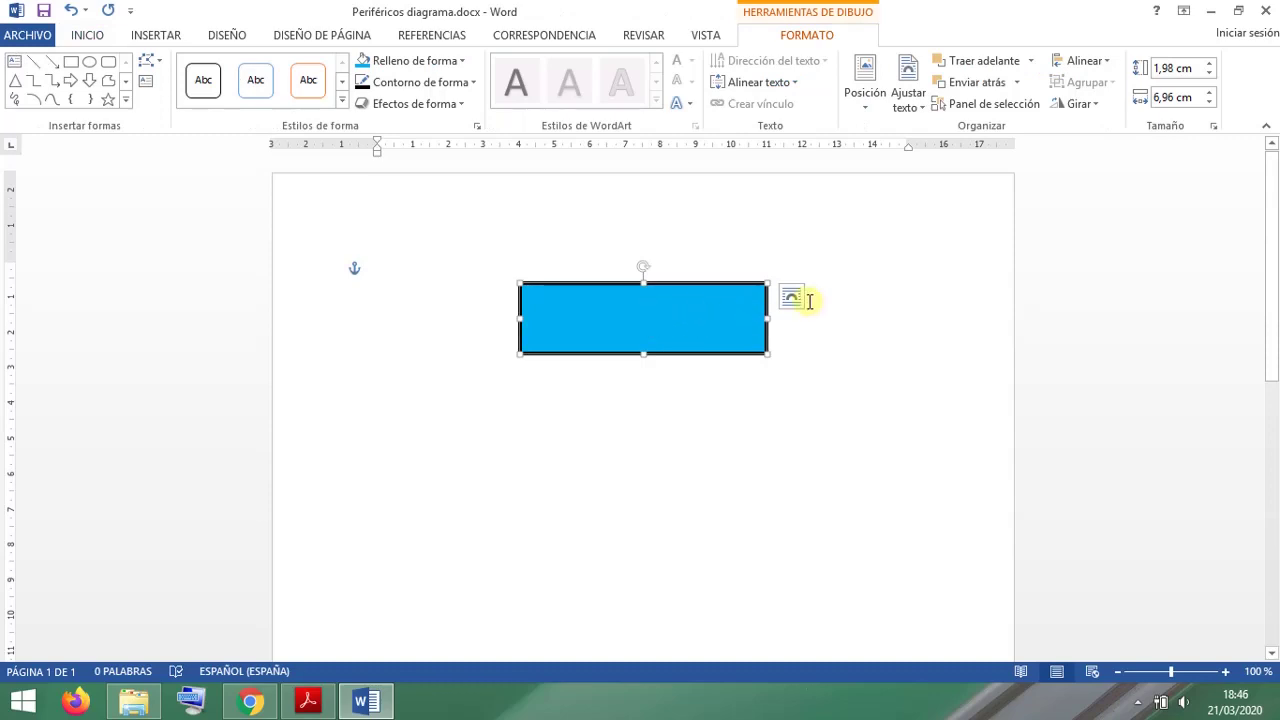
{"action": "type", "text": "Perifé"}
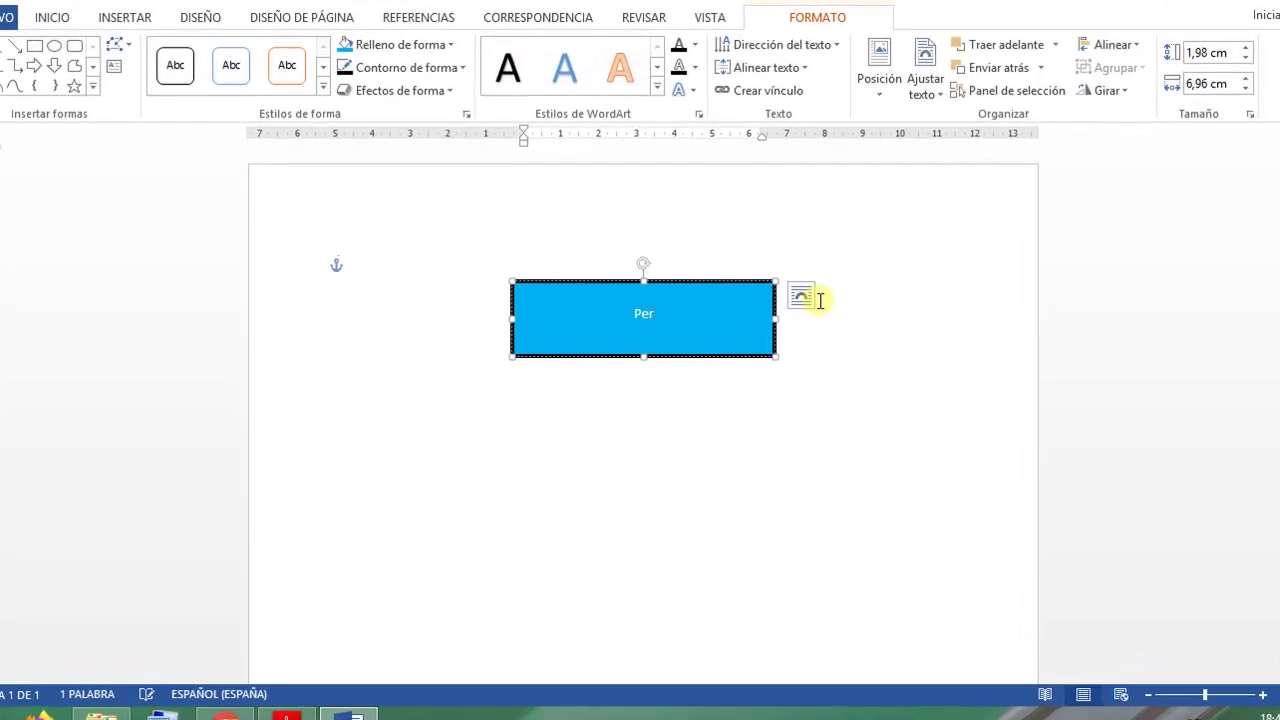
{"action": "type", "text": "ti"}
{"action": "key", "text": "BackSpace"}
{"action": "key", "text": "BackSpace"}
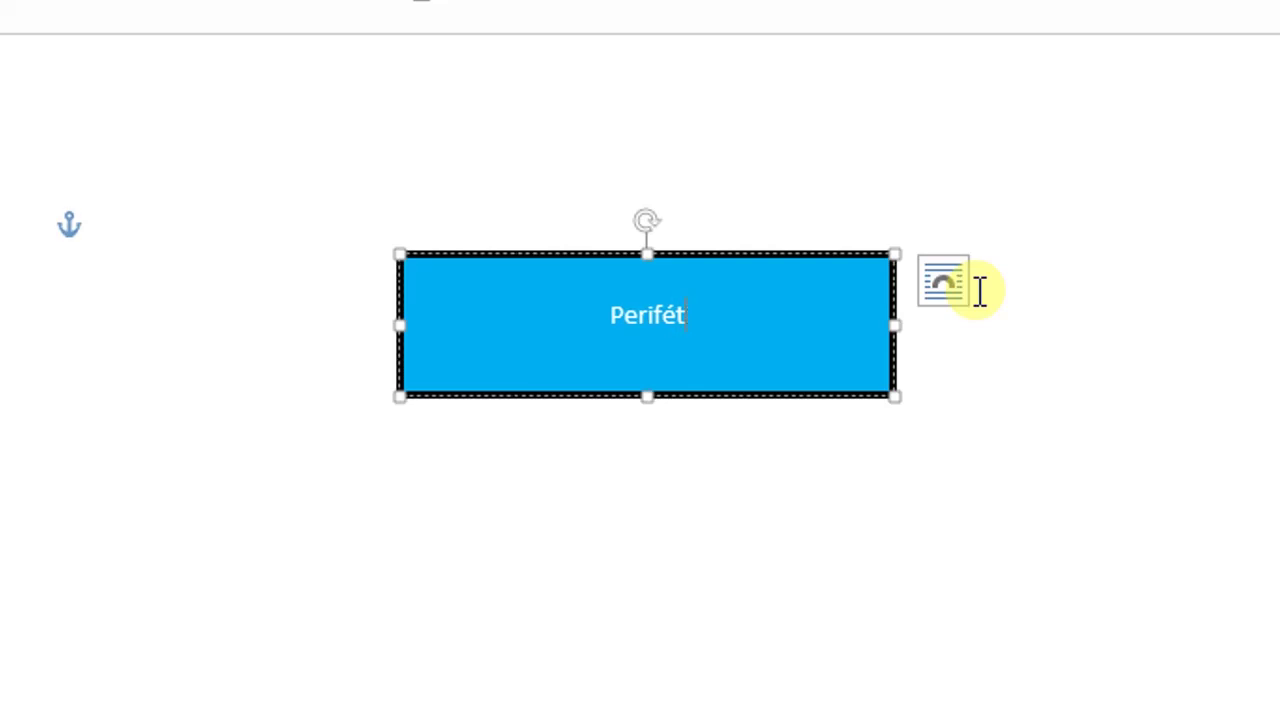
{"action": "type", "text": "ricos"}
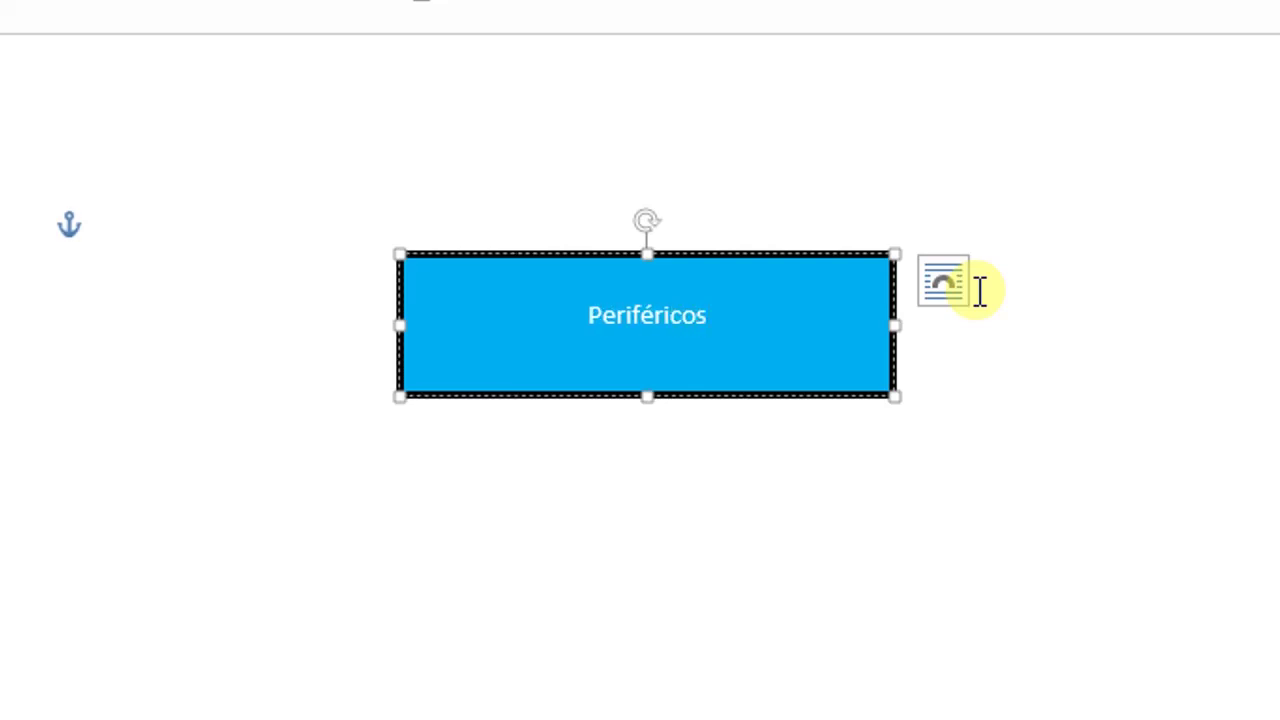
Step: Set the Periféricos label to Aharoni at size 20, then switch to the exercise PDF
{"action": "left_click_drag", "start_coordinate": [557, 300], "coordinate": [612, 310]}
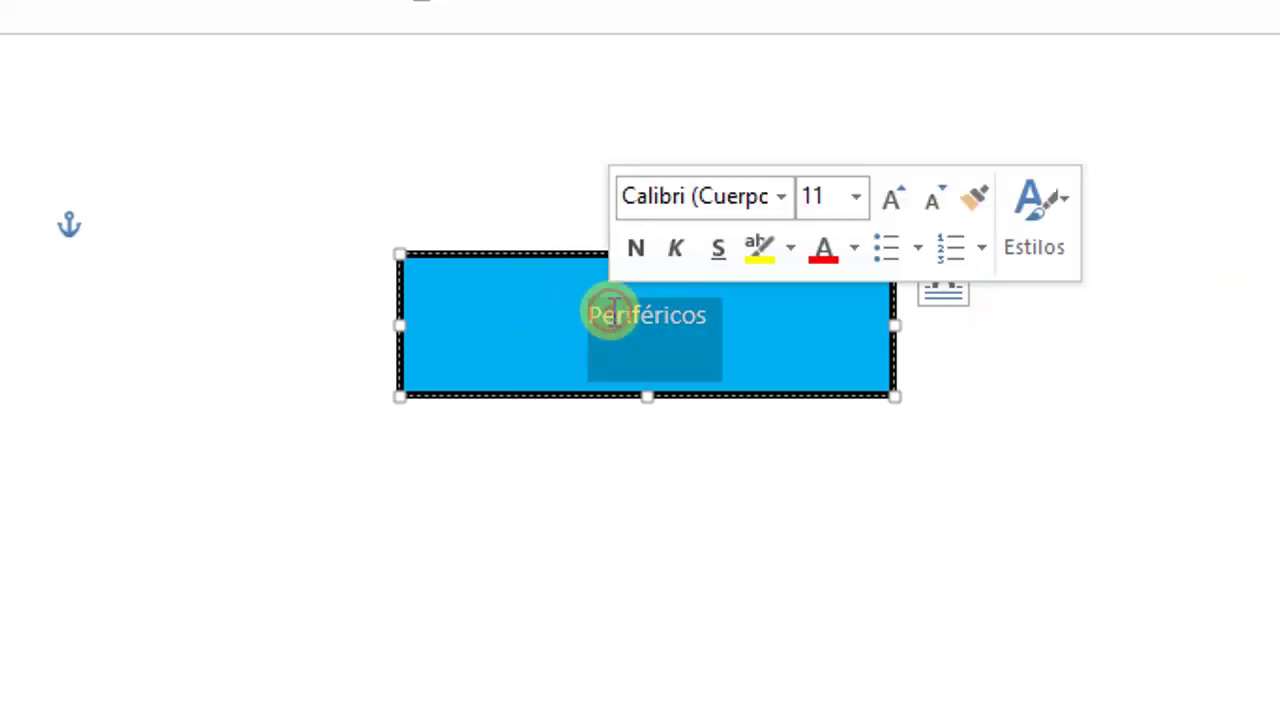
{"action": "left_click", "coordinate": [779, 199]}
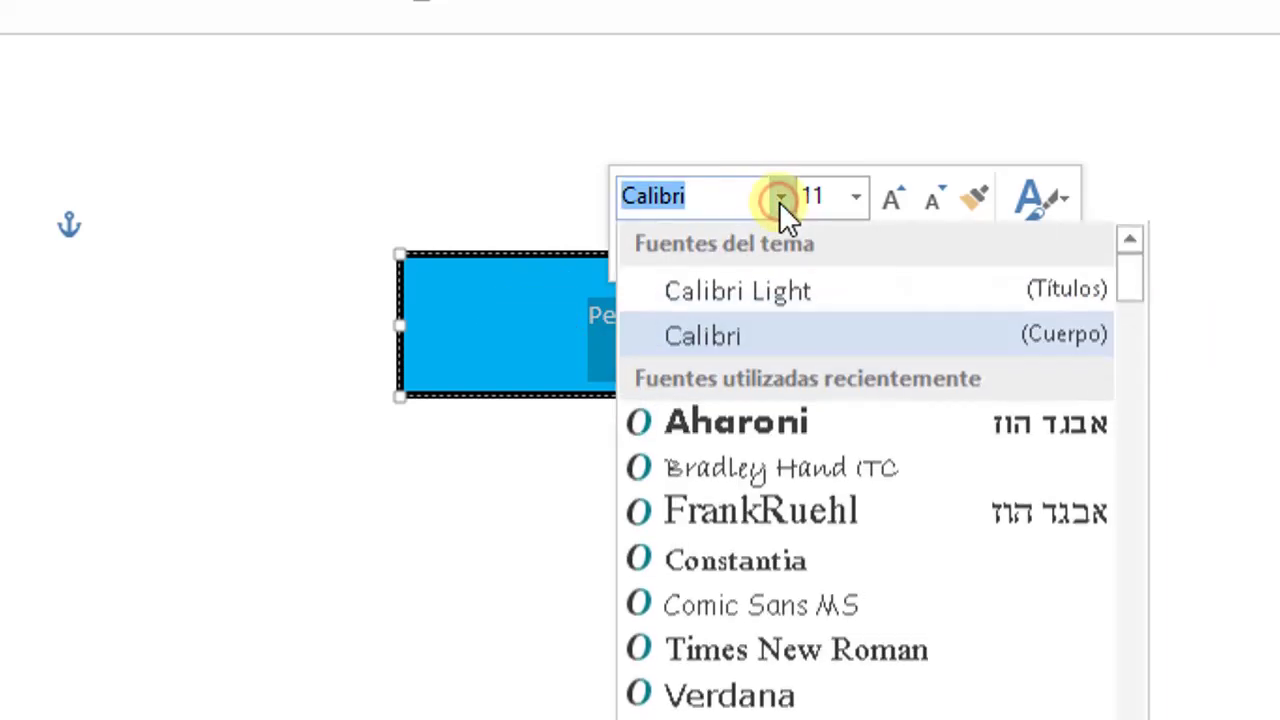
{"action": "left_click", "coordinate": [745, 425]}
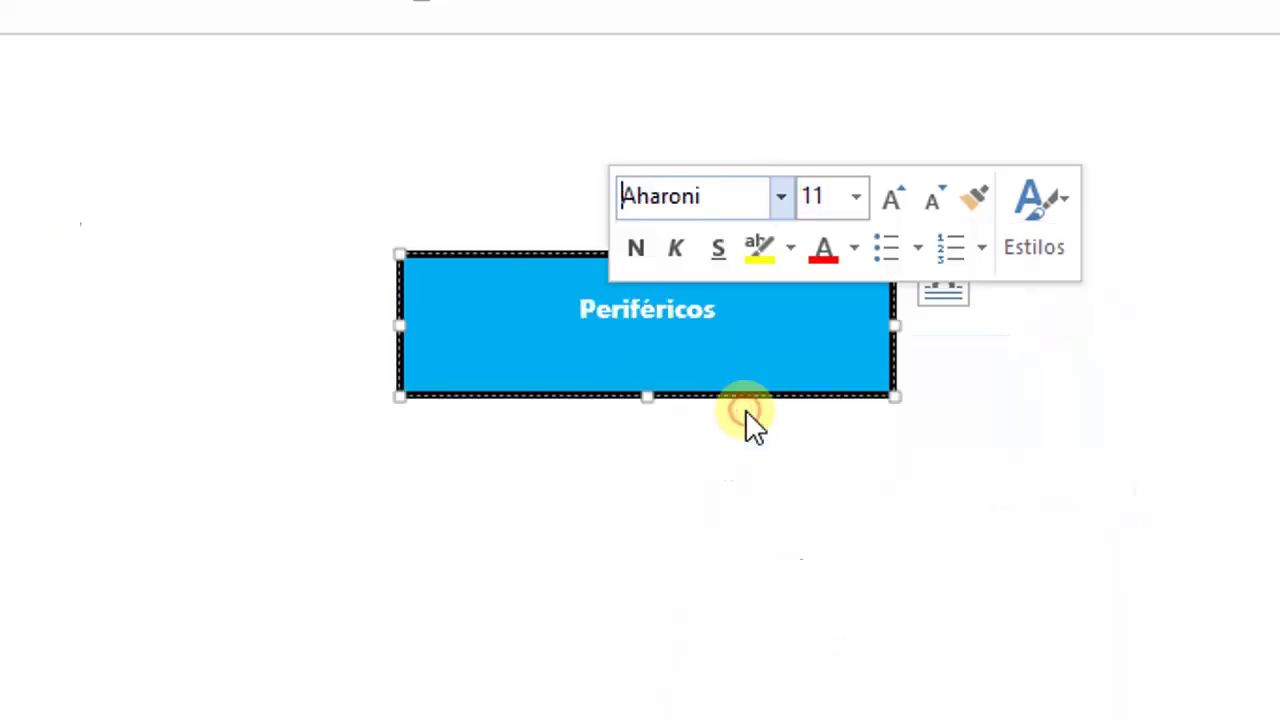
{"action": "left_click", "coordinate": [856, 196]}
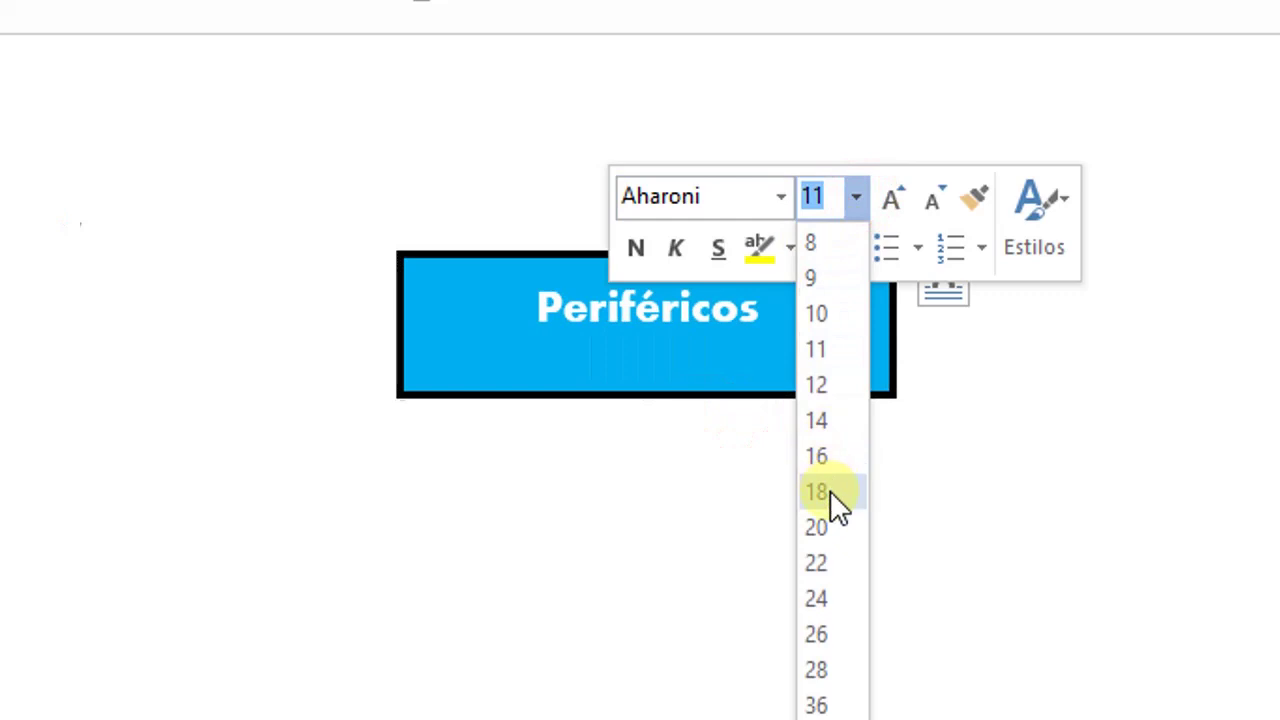
{"action": "left_click", "coordinate": [826, 527]}
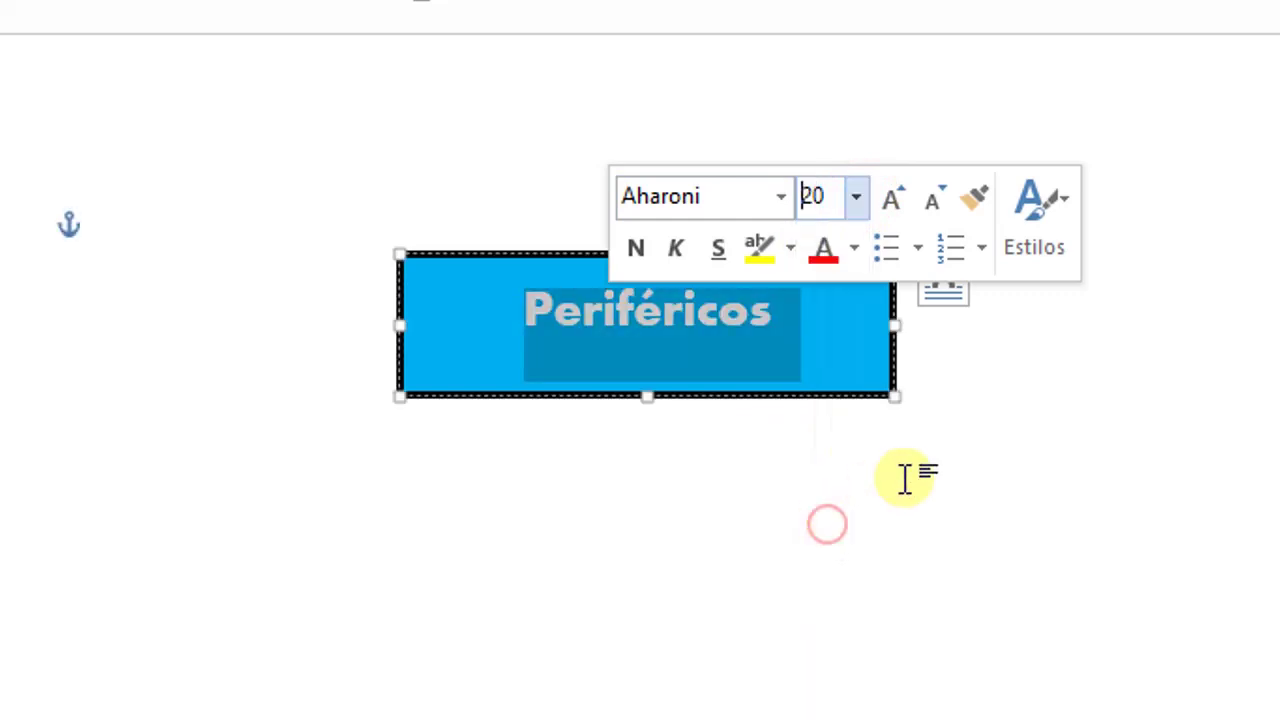
{"action": "left_click", "coordinate": [997, 374]}
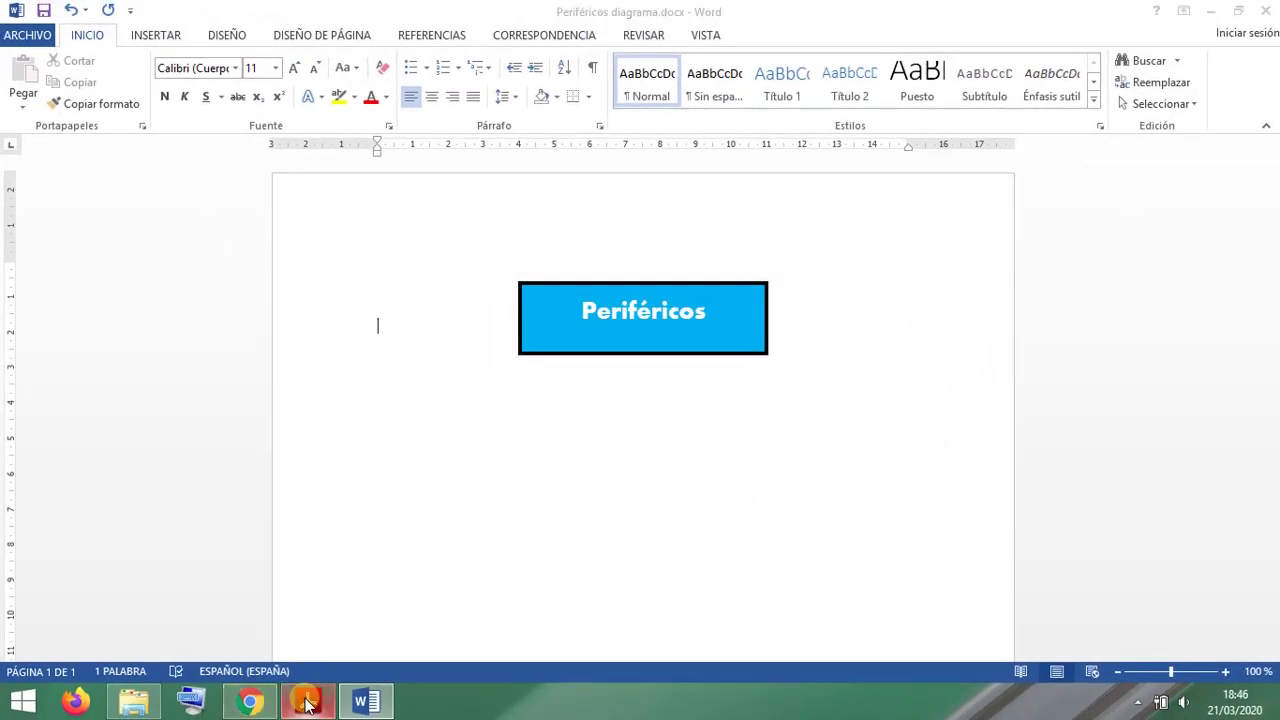
{"action": "left_click", "coordinate": [308, 701]}
Step: Compare the Word diagram with the exercise PDF, ending back in Periféricos diagrama.docx
{"action": "left_click", "coordinate": [363, 702]}
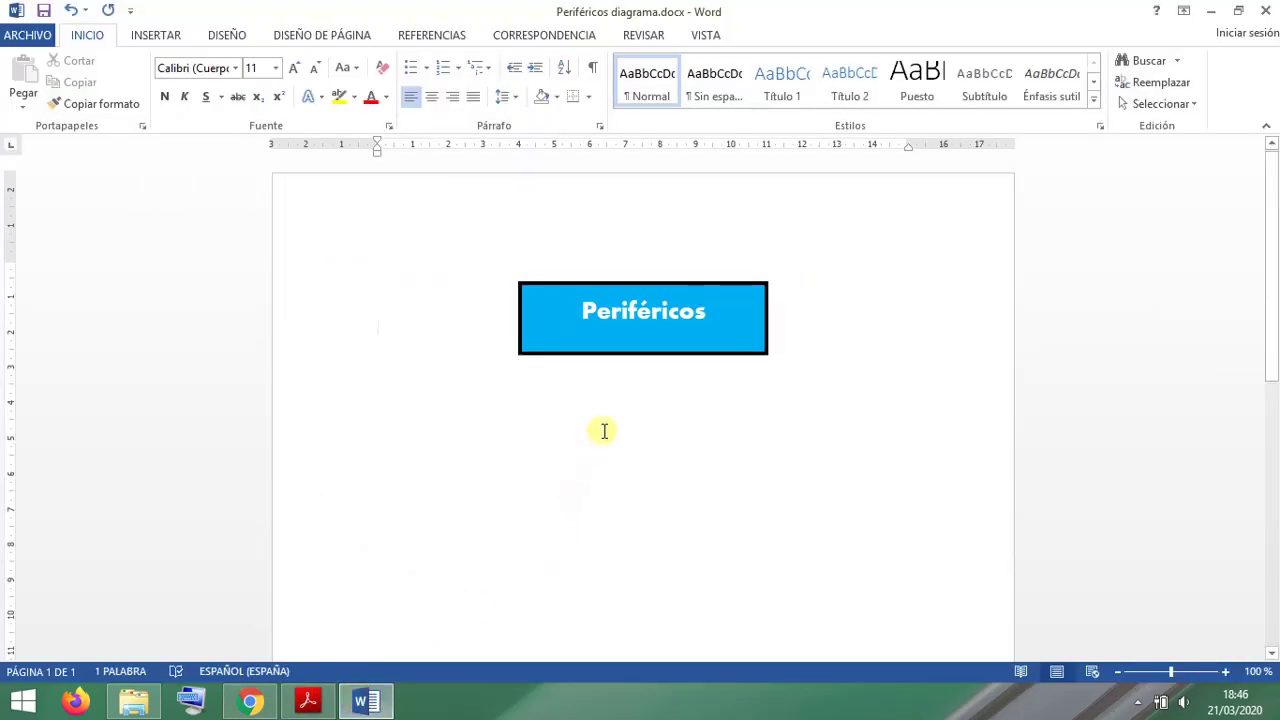
{"action": "left_click", "coordinate": [308, 701]}
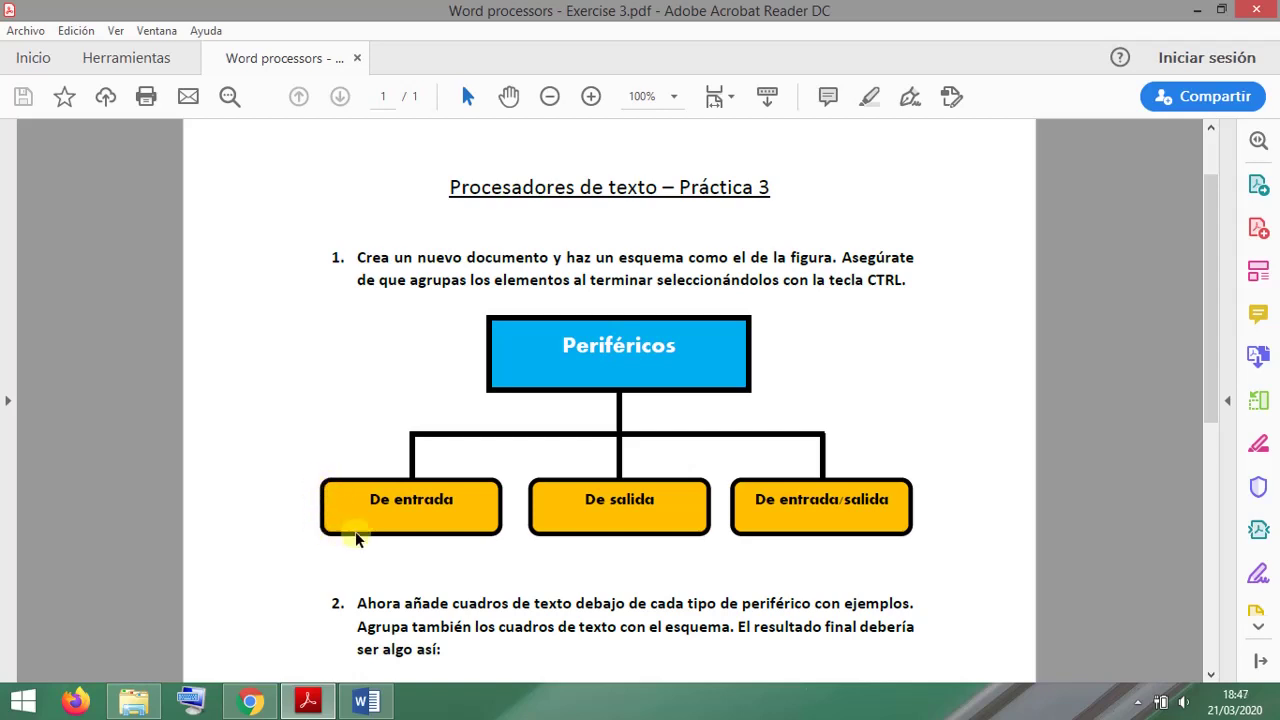
{"action": "left_click", "coordinate": [360, 692]}
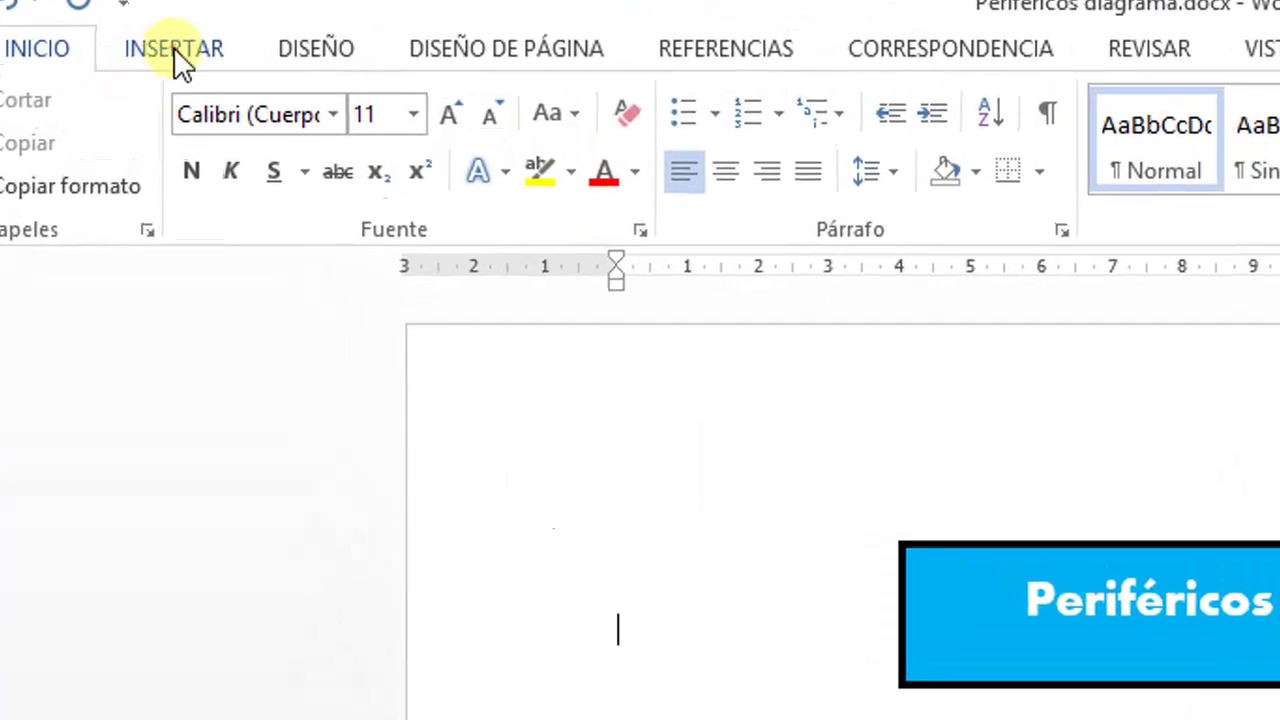
Step: Draw a 1,43 by 4,05 cm rounded rectangle below left of Periféricos, then view the PDF
{"action": "left_click", "coordinate": [174, 50]}
{"action": "left_click", "coordinate": [466, 175]}
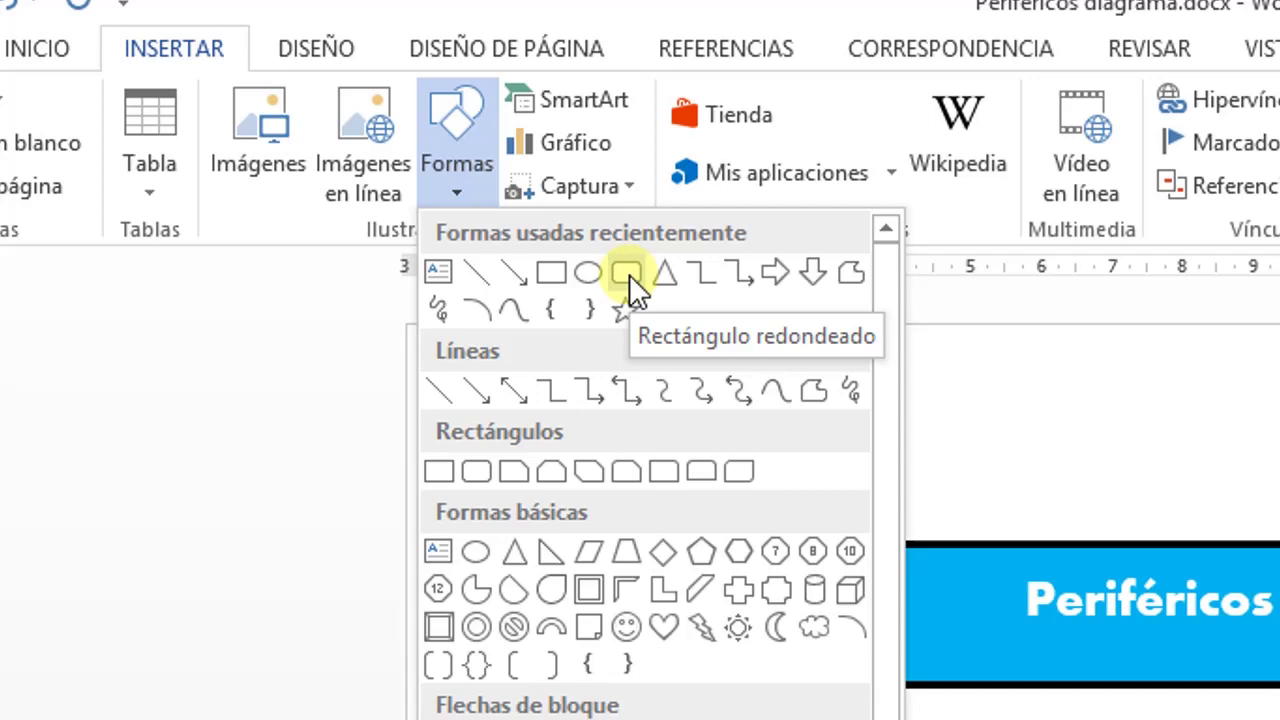
{"action": "left_click", "coordinate": [483, 465]}
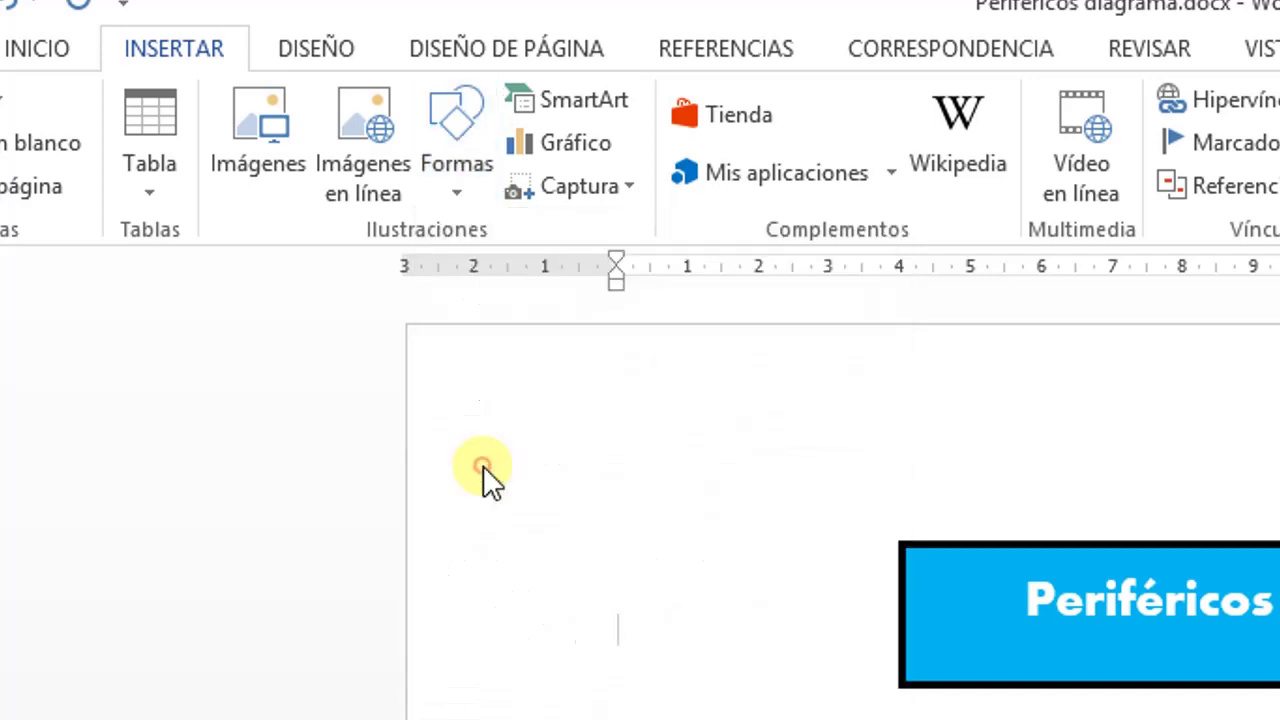
{"action": "left_click", "coordinate": [480, 463]}
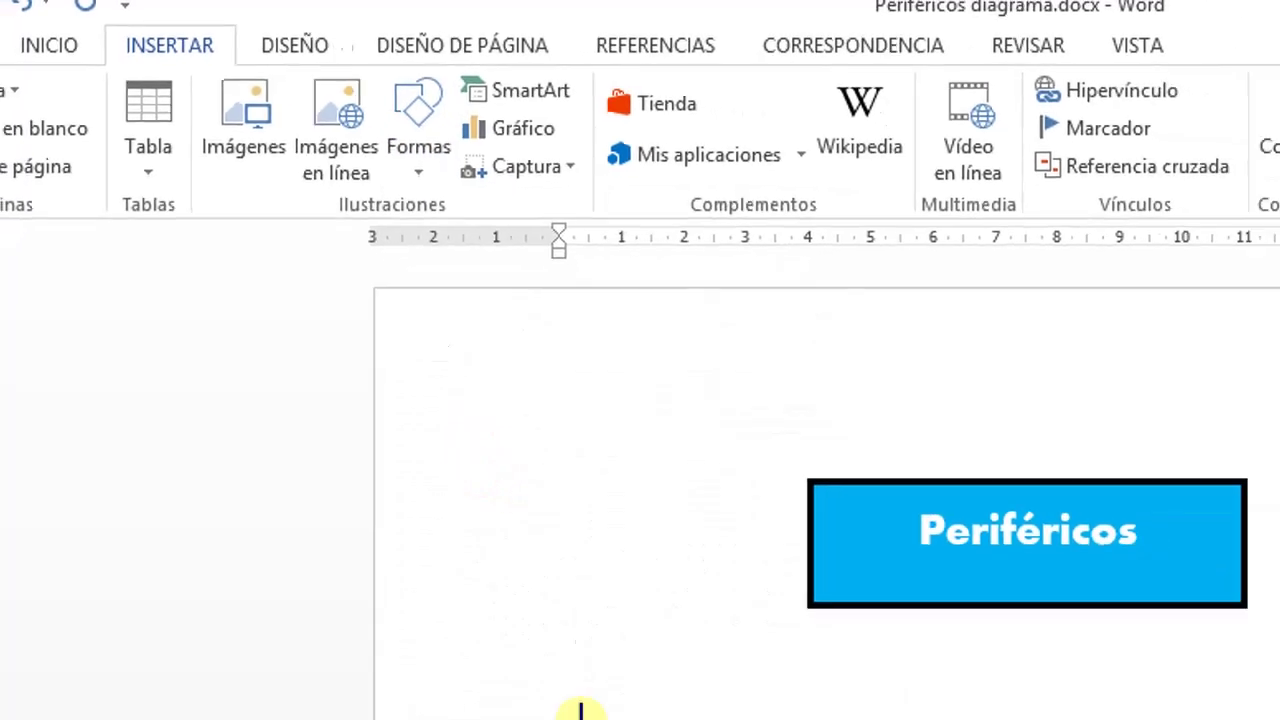
{"action": "left_click_drag", "start_coordinate": [586, 719], "coordinate": [838, 719]}
{"action": "left_click_drag", "start_coordinate": [535, 480], "coordinate": [536, 480]}
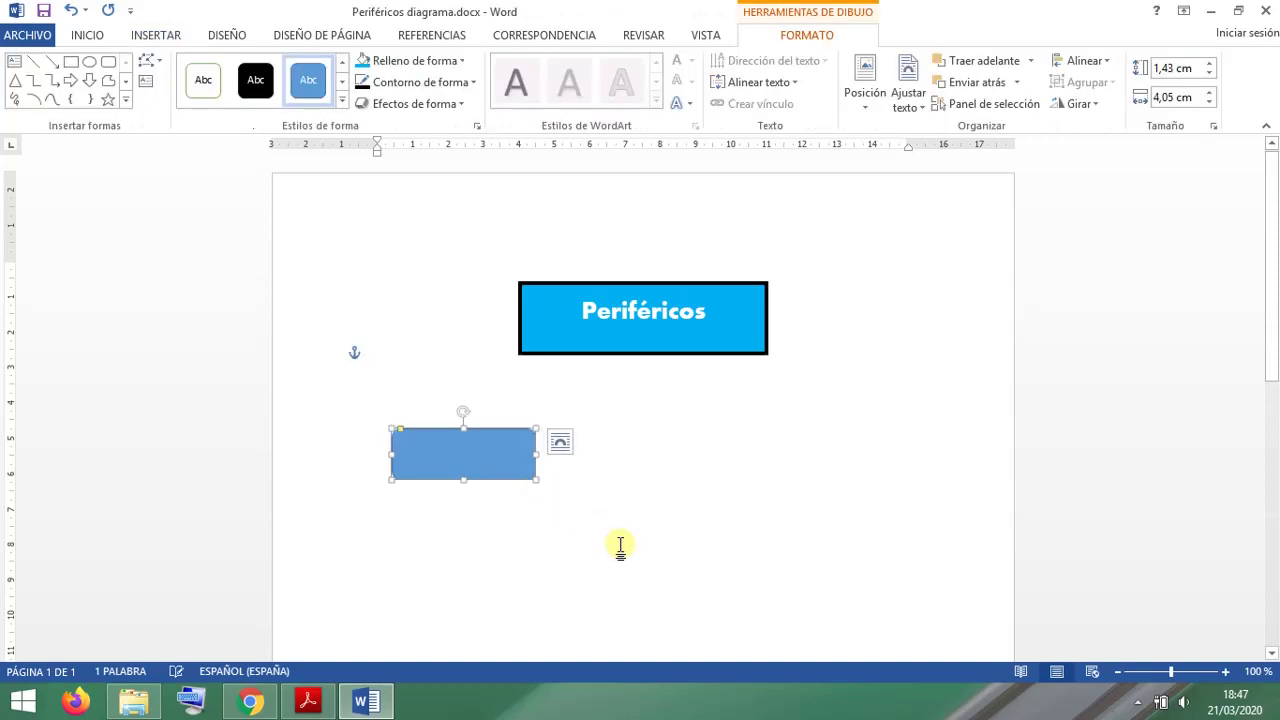
{"action": "left_click", "coordinate": [472, 465]}
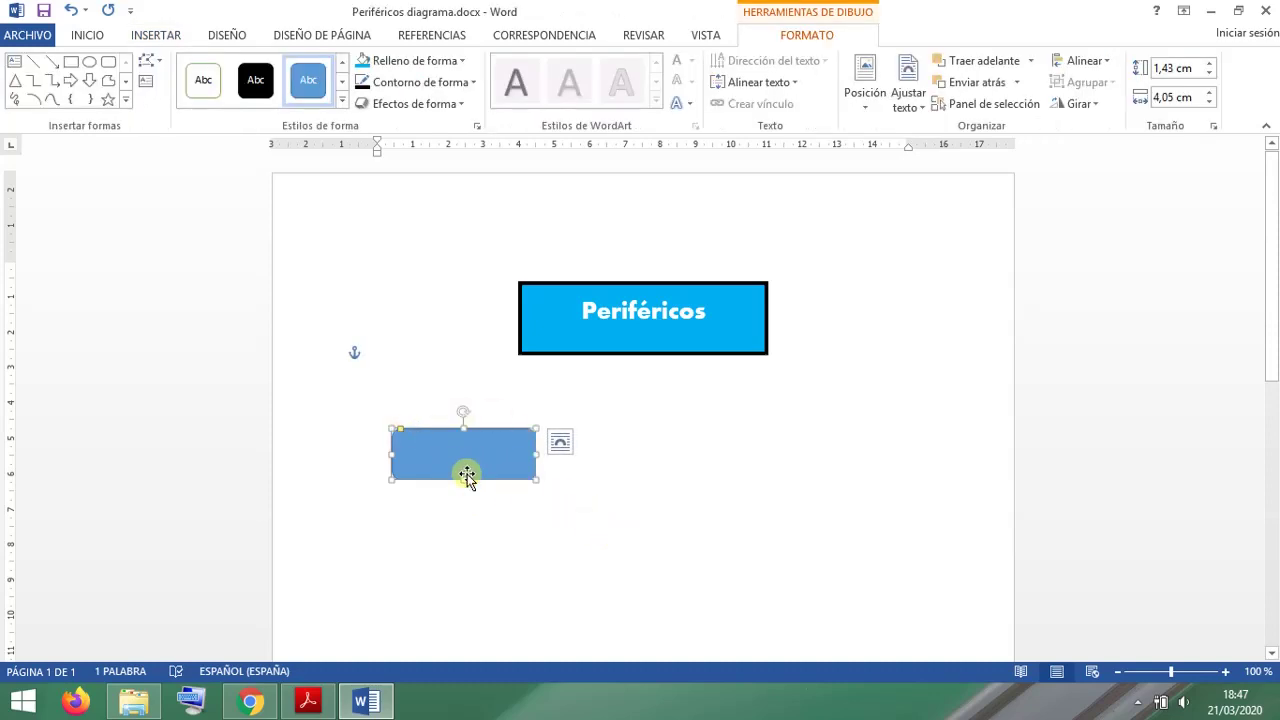
{"action": "left_click", "coordinate": [309, 700]}
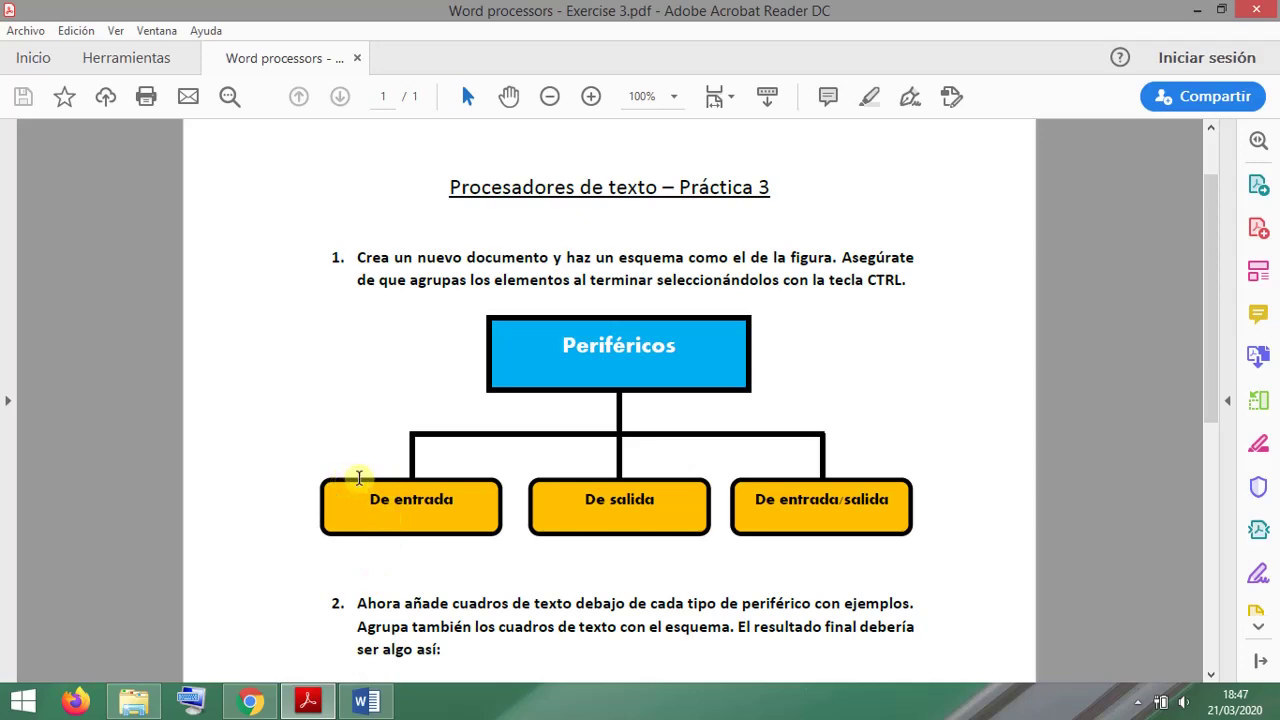
Step: Give the rounded box a gold fill, a black 3 pt outline and the label De entrada
{"action": "left_click", "coordinate": [366, 701]}
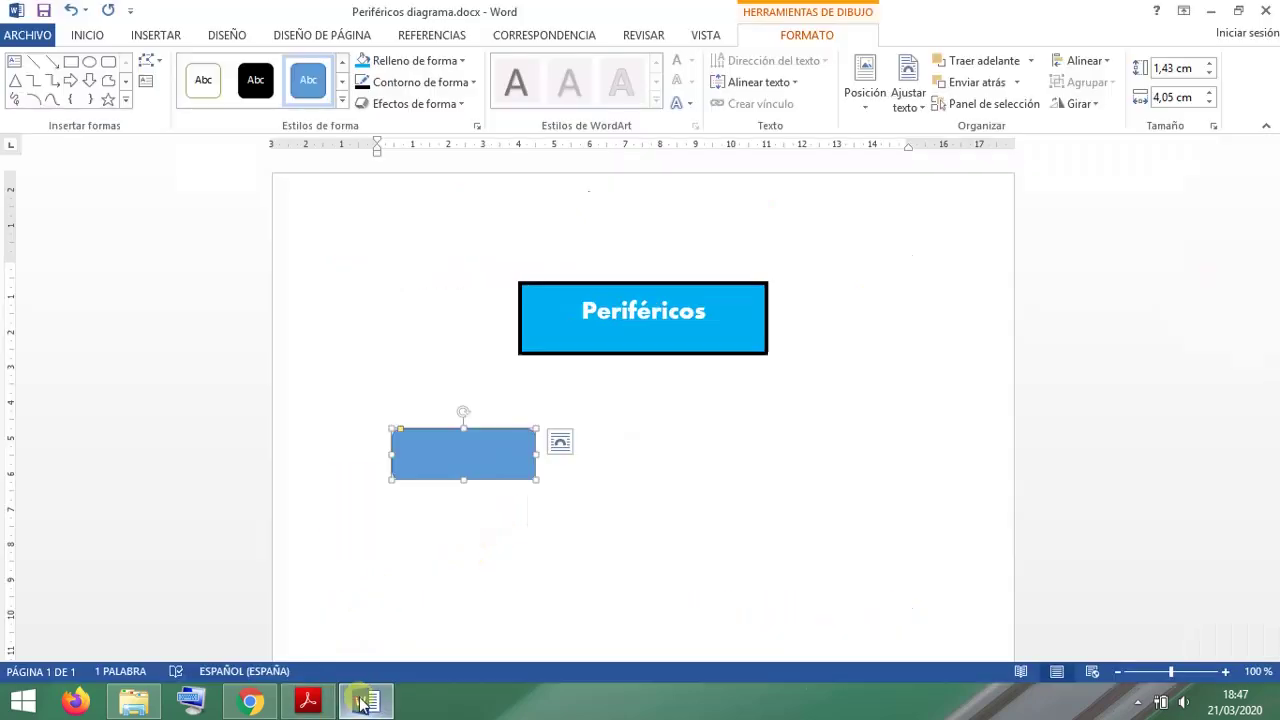
{"action": "left_click", "coordinate": [417, 61]}
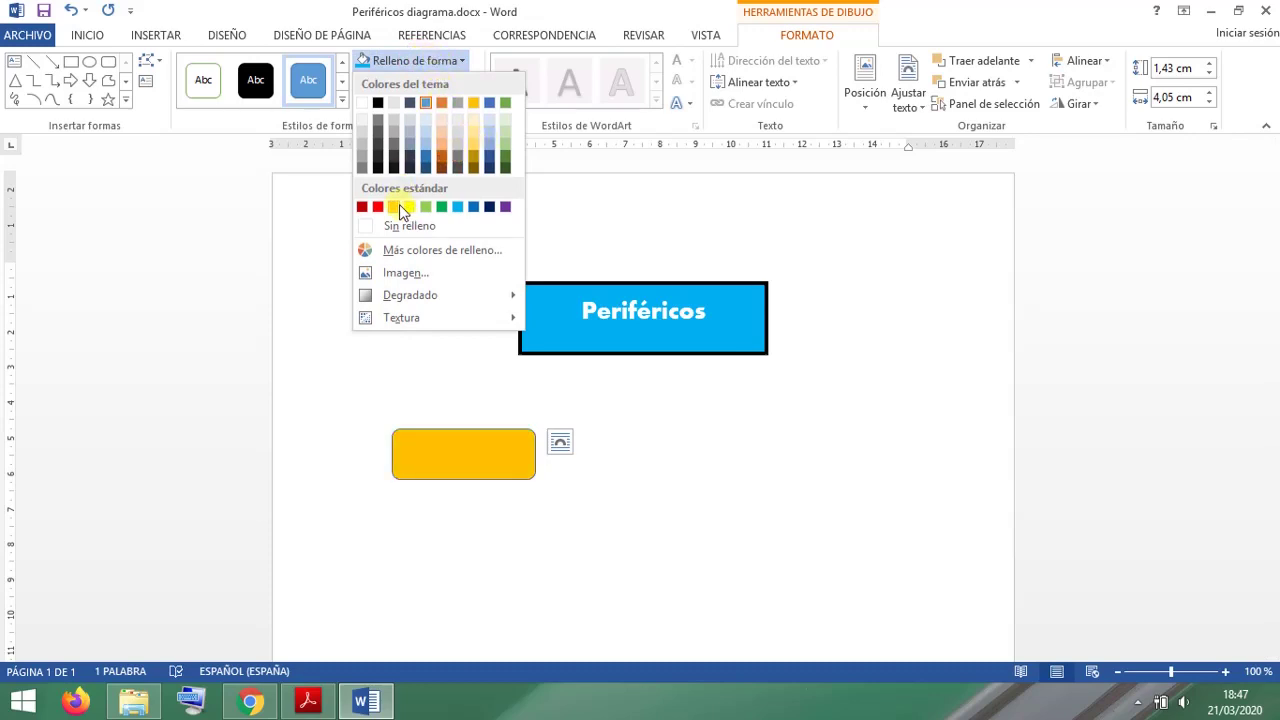
{"action": "left_click", "coordinate": [398, 206]}
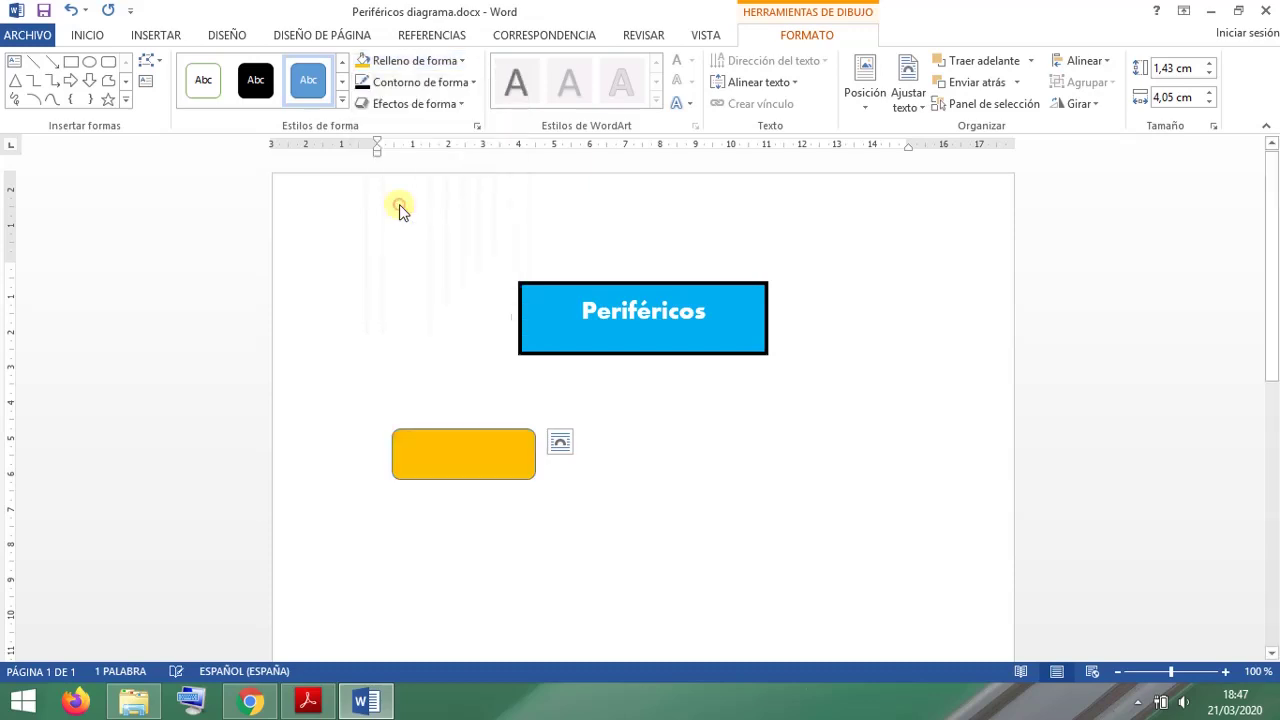
{"action": "left_click", "coordinate": [423, 88]}
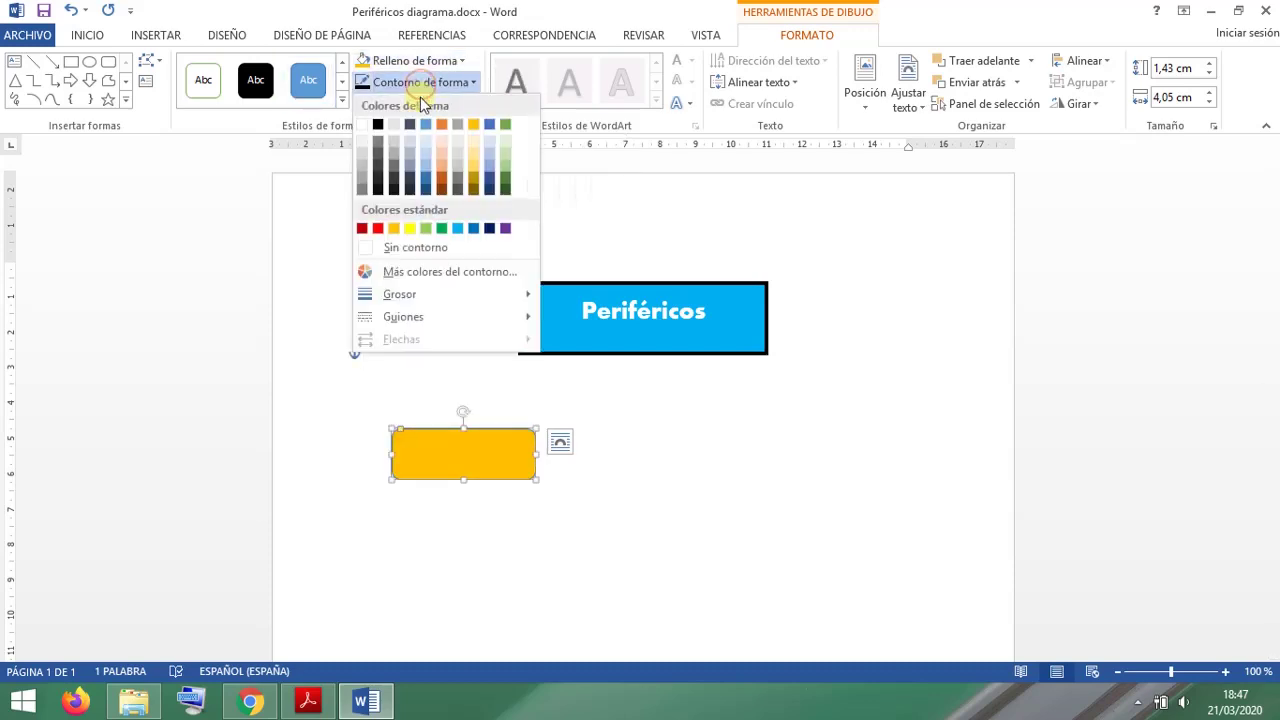
{"action": "mouse_move", "coordinate": [417, 298]}
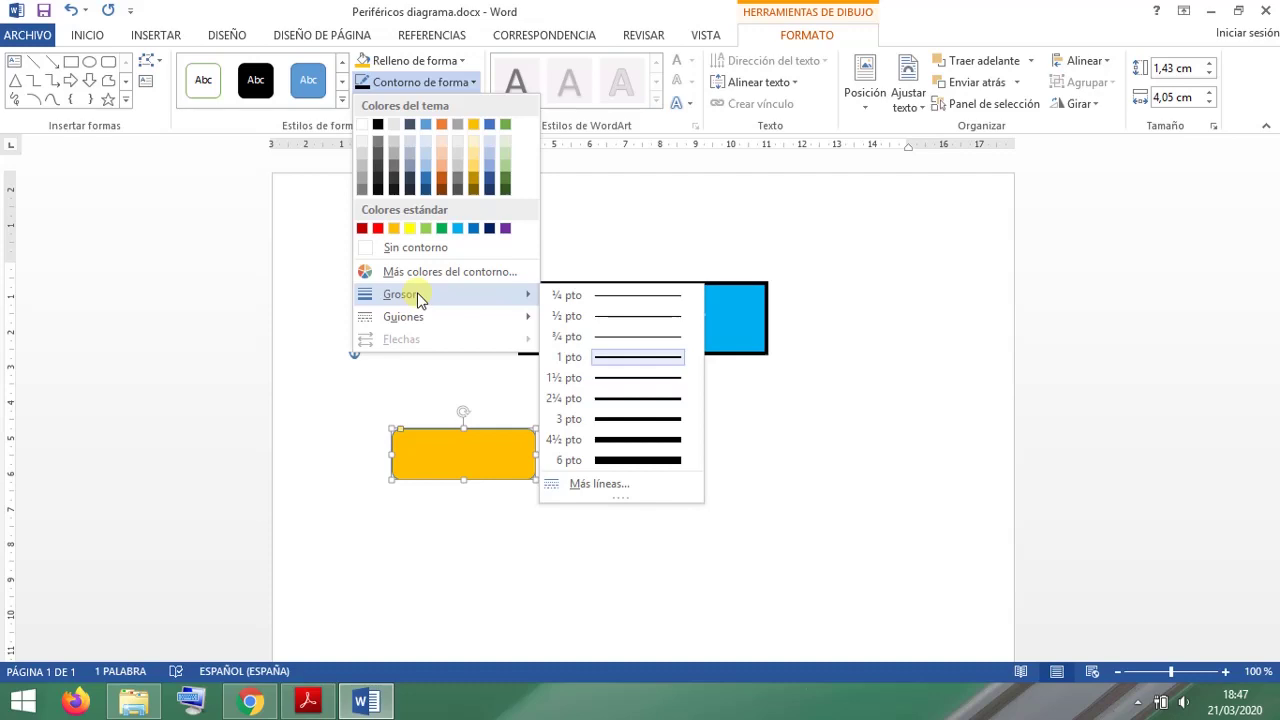
{"action": "left_click", "coordinate": [604, 416]}
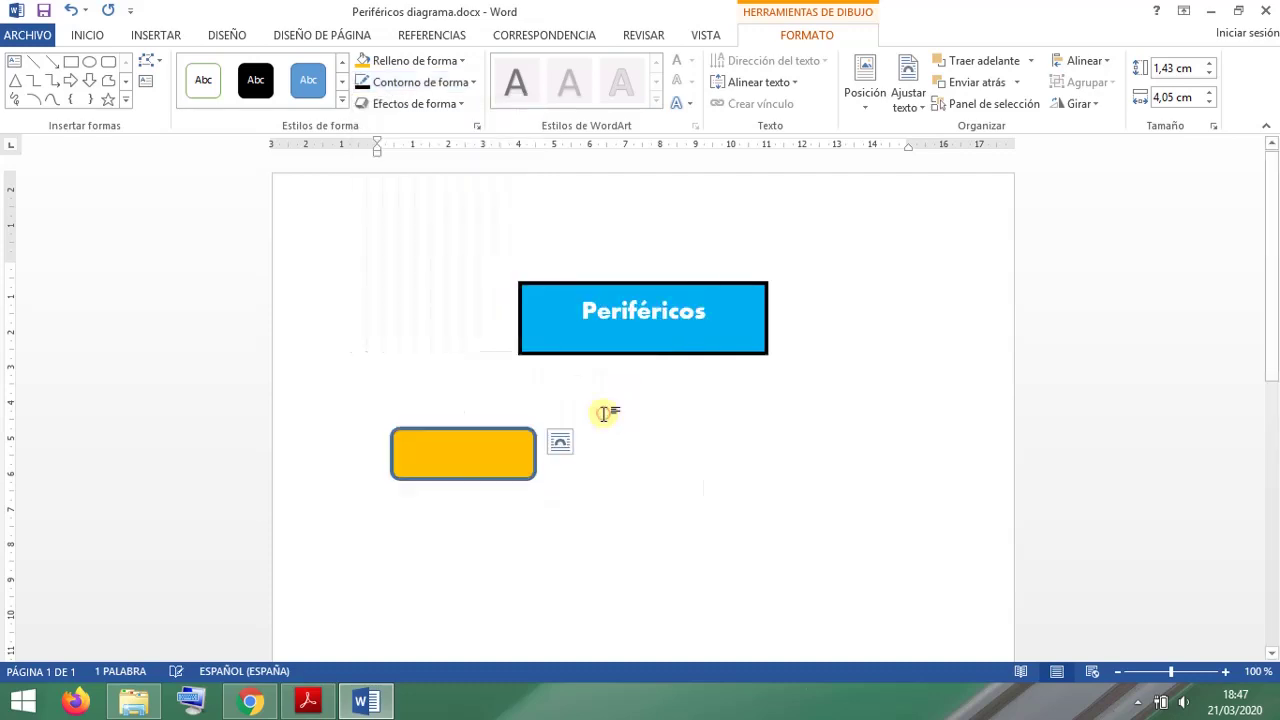
{"action": "left_click", "coordinate": [421, 82]}
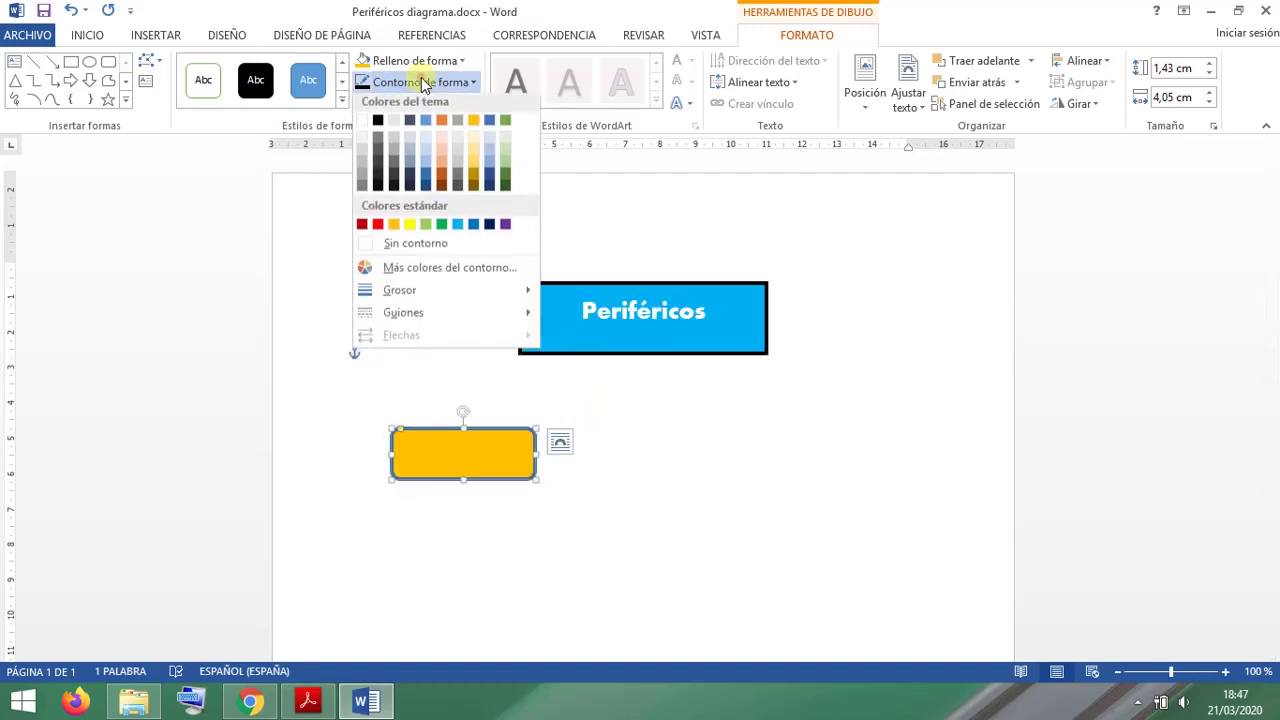
{"action": "left_click", "coordinate": [378, 124]}
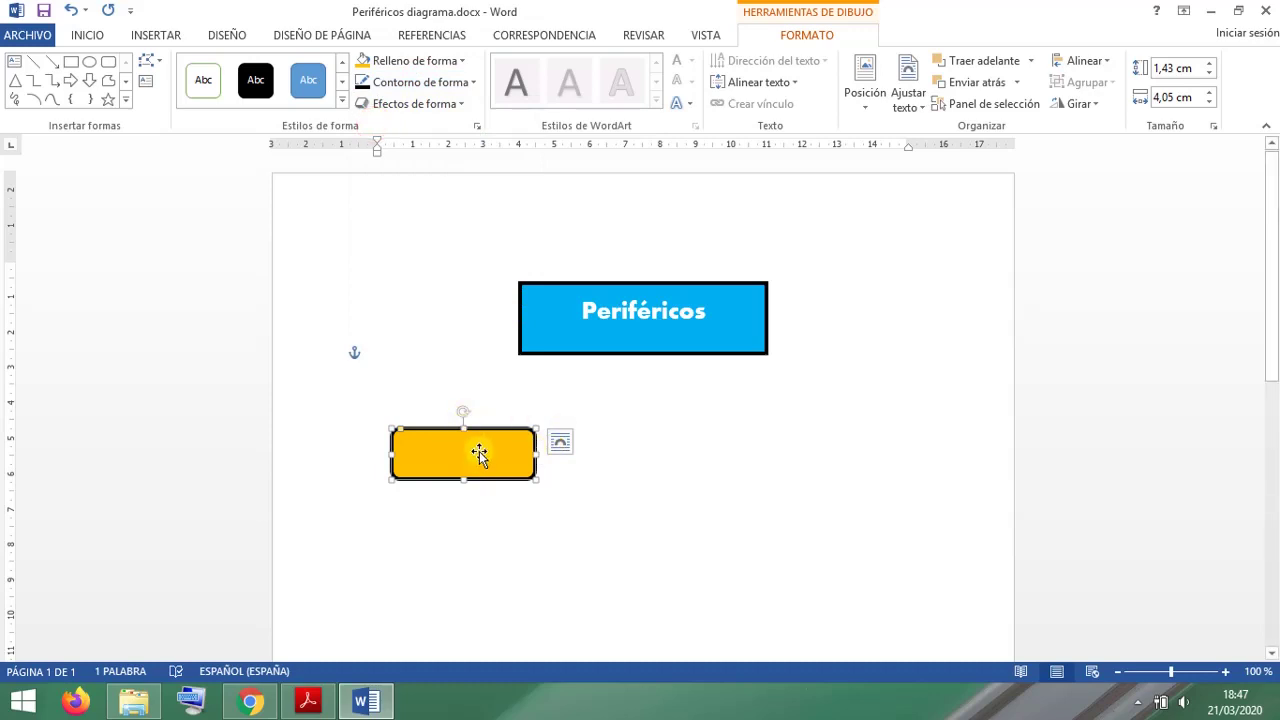
{"action": "type", "text": "De entrada"}
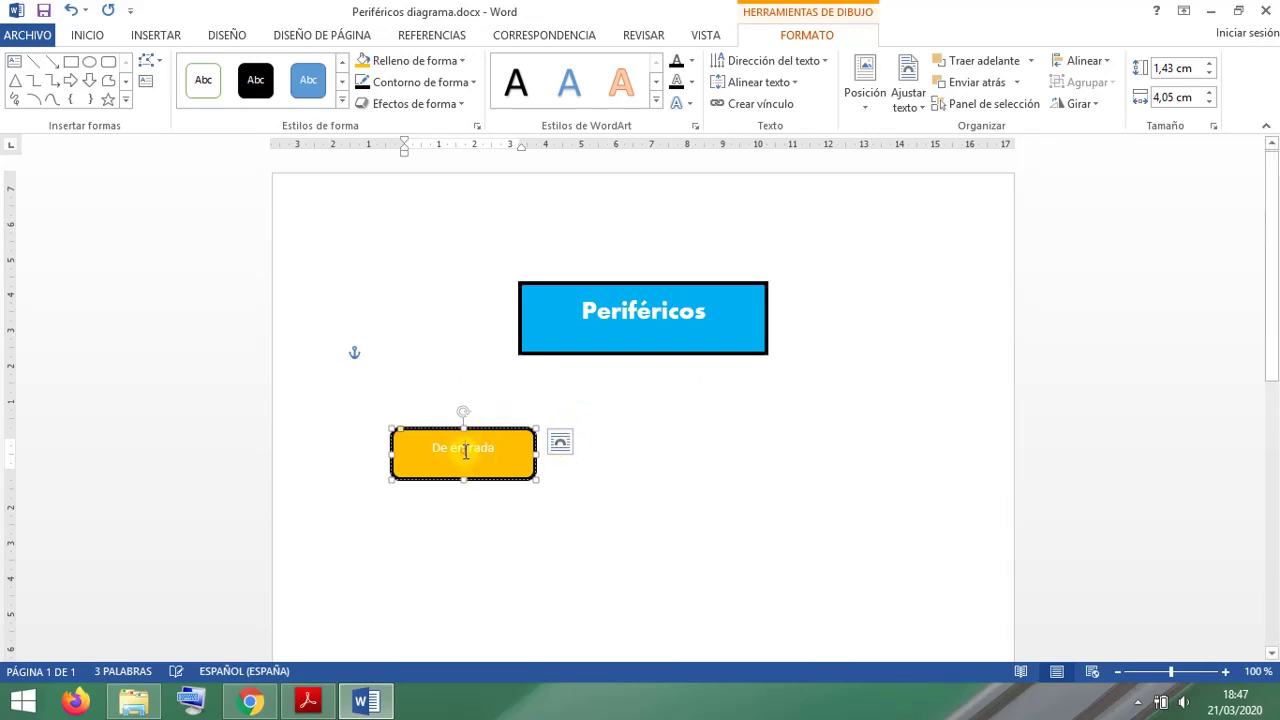
{"action": "triple_click", "coordinate": [465, 451]}
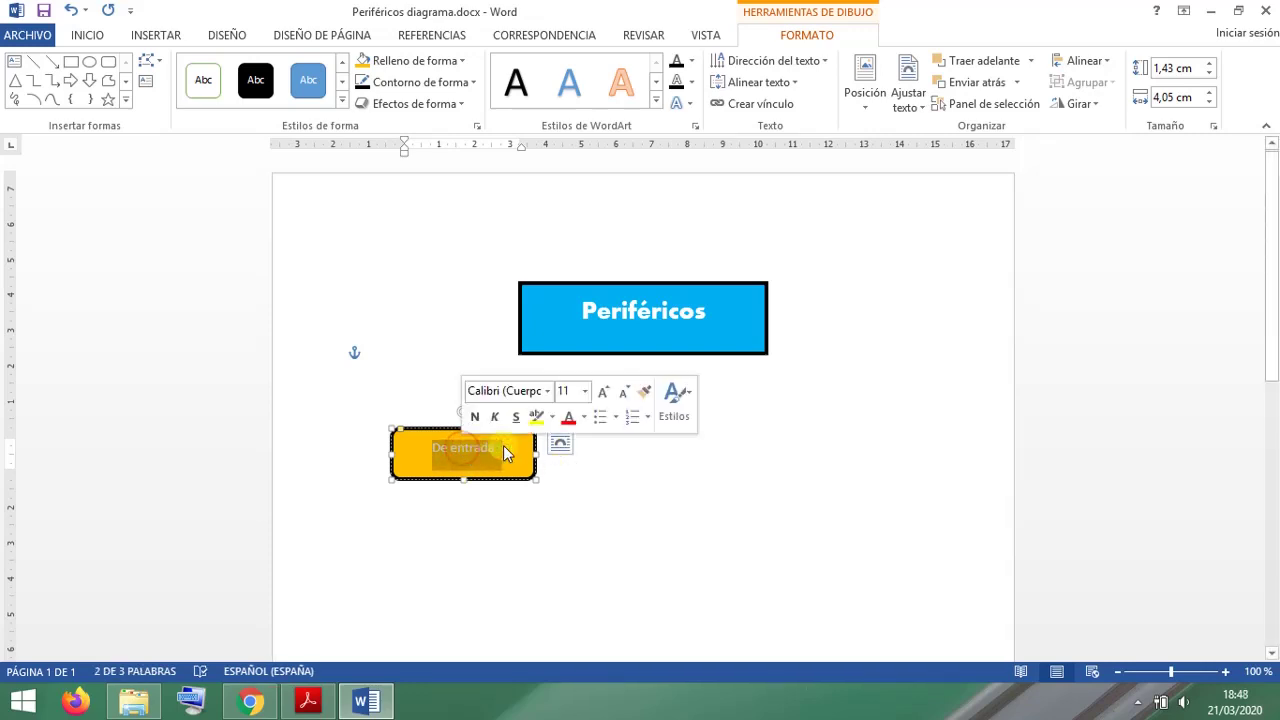
Step: Format the De entrada label as 12 pt Aharoni in black
{"action": "left_click", "coordinate": [547, 391]}
{"action": "left_click", "coordinate": [520, 423]}
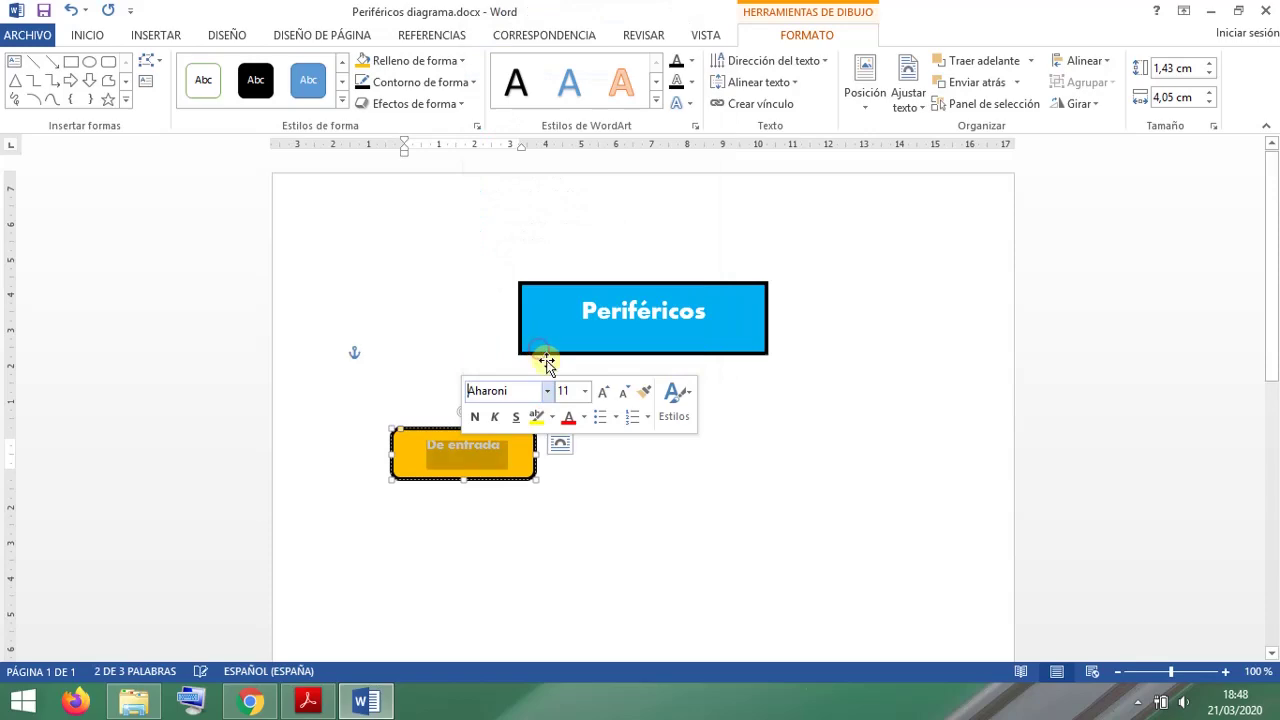
{"action": "left_click", "coordinate": [583, 391]}
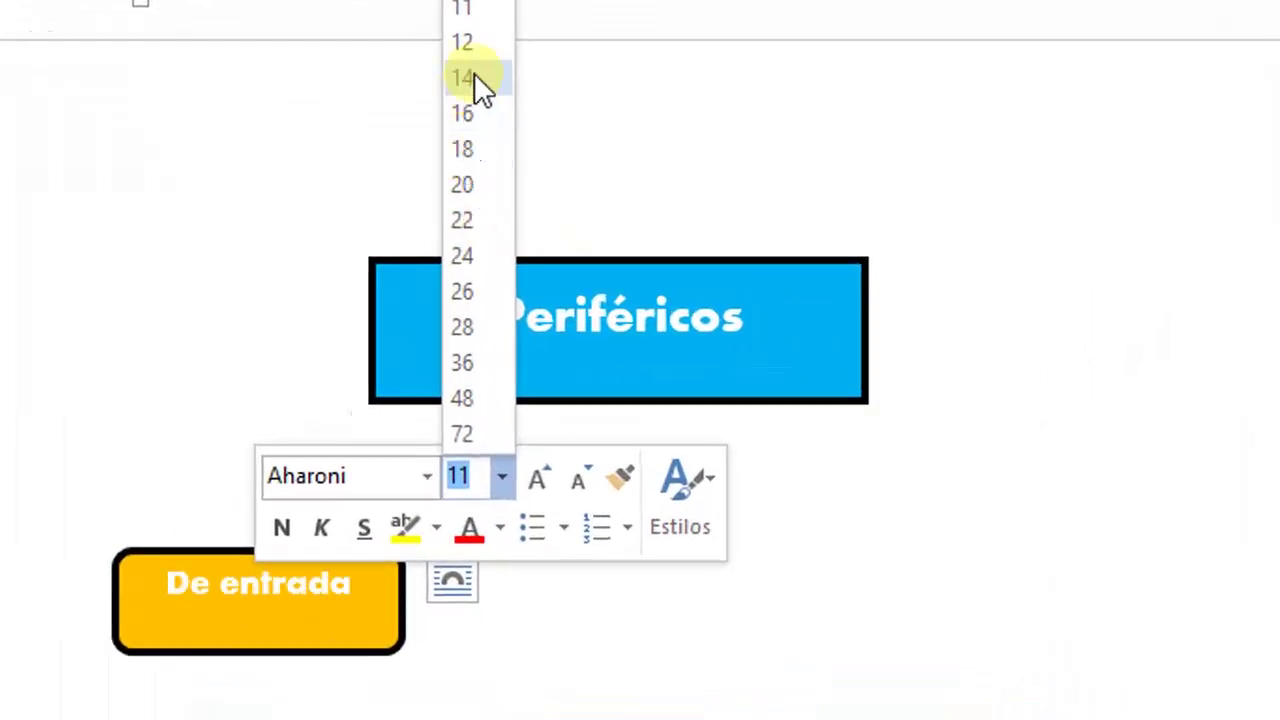
{"action": "left_click", "coordinate": [472, 50]}
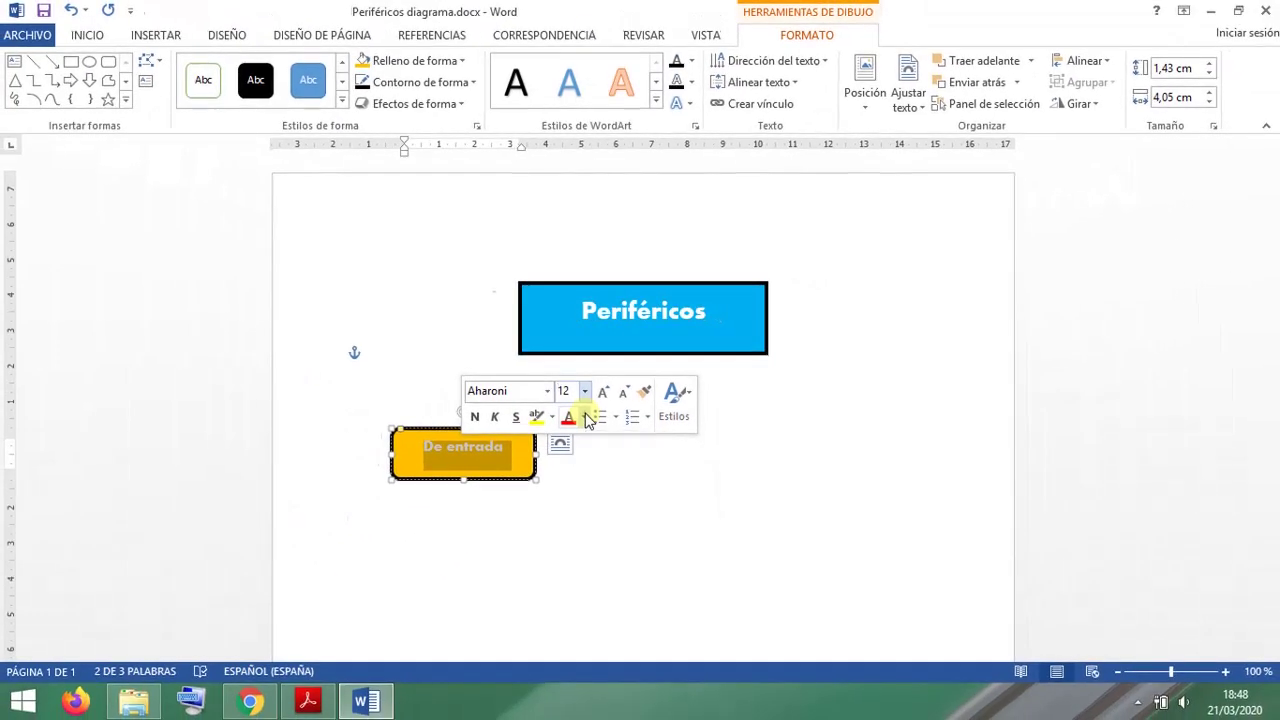
{"action": "left_click", "coordinate": [691, 60]}
{"action": "left_click", "coordinate": [693, 125]}
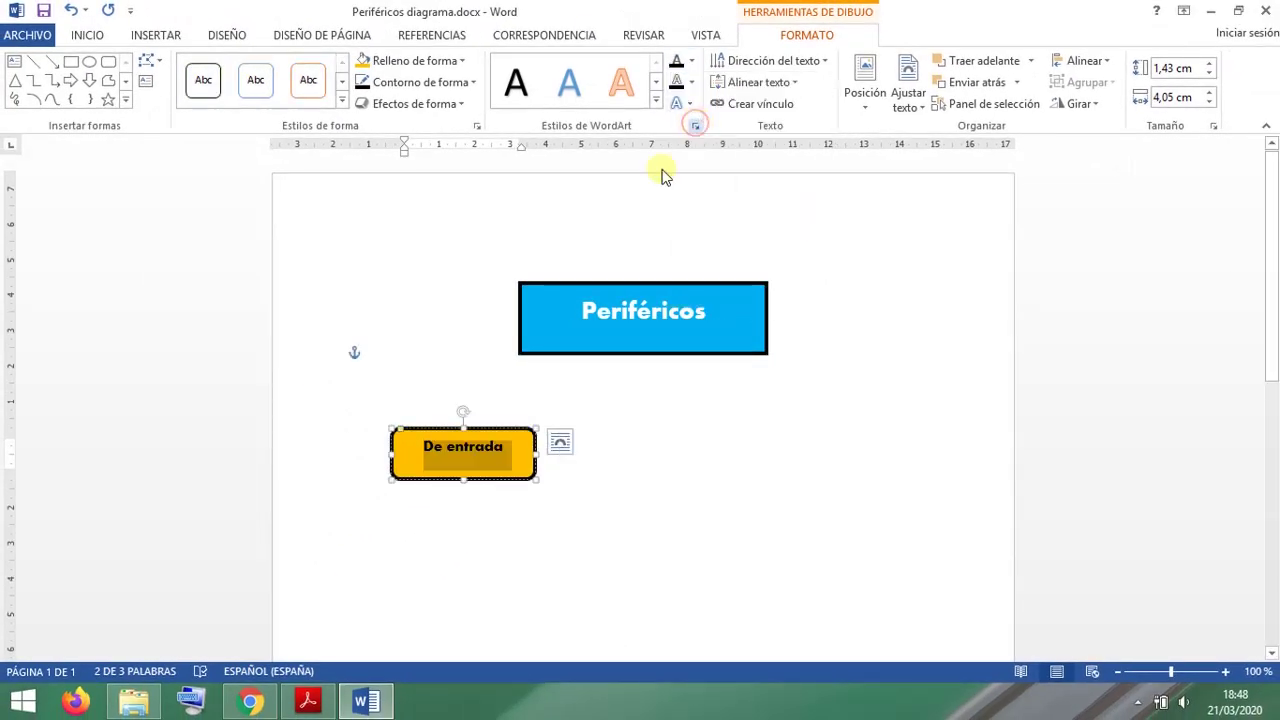
{"action": "left_click", "coordinate": [551, 396]}
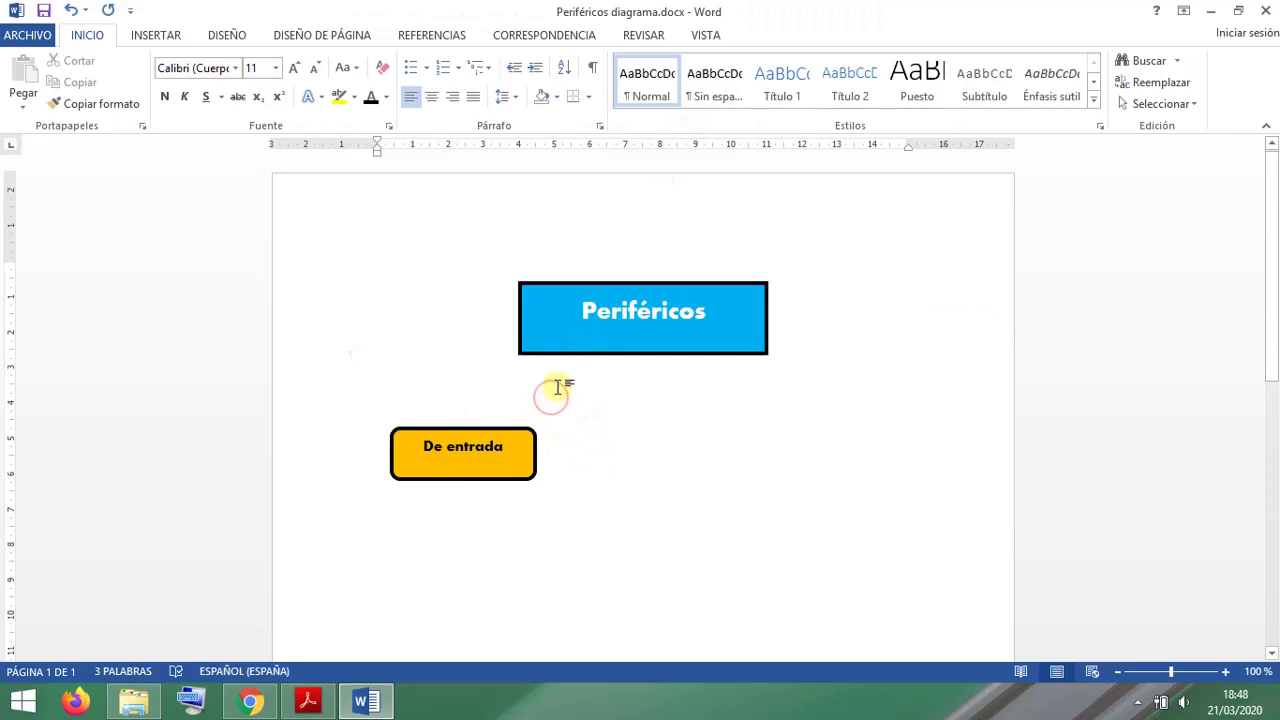
{"action": "left_click", "coordinate": [309, 700]}
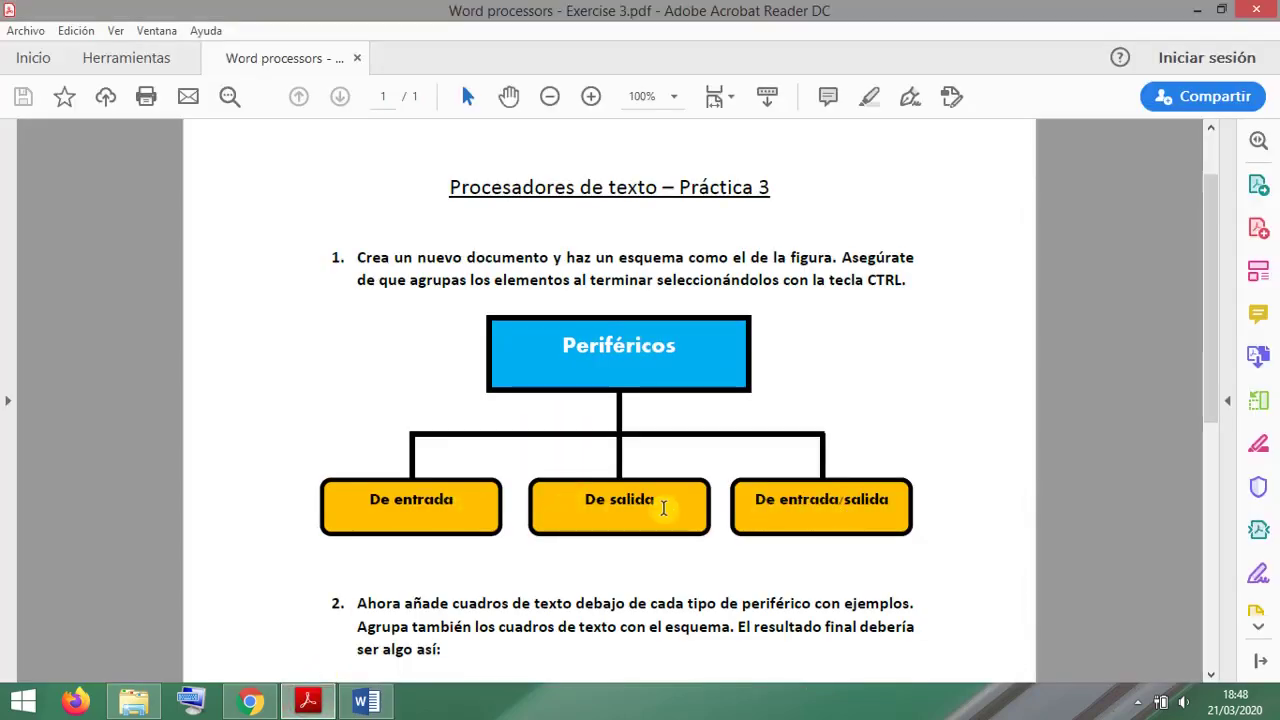
{"action": "left_click", "coordinate": [370, 706]}
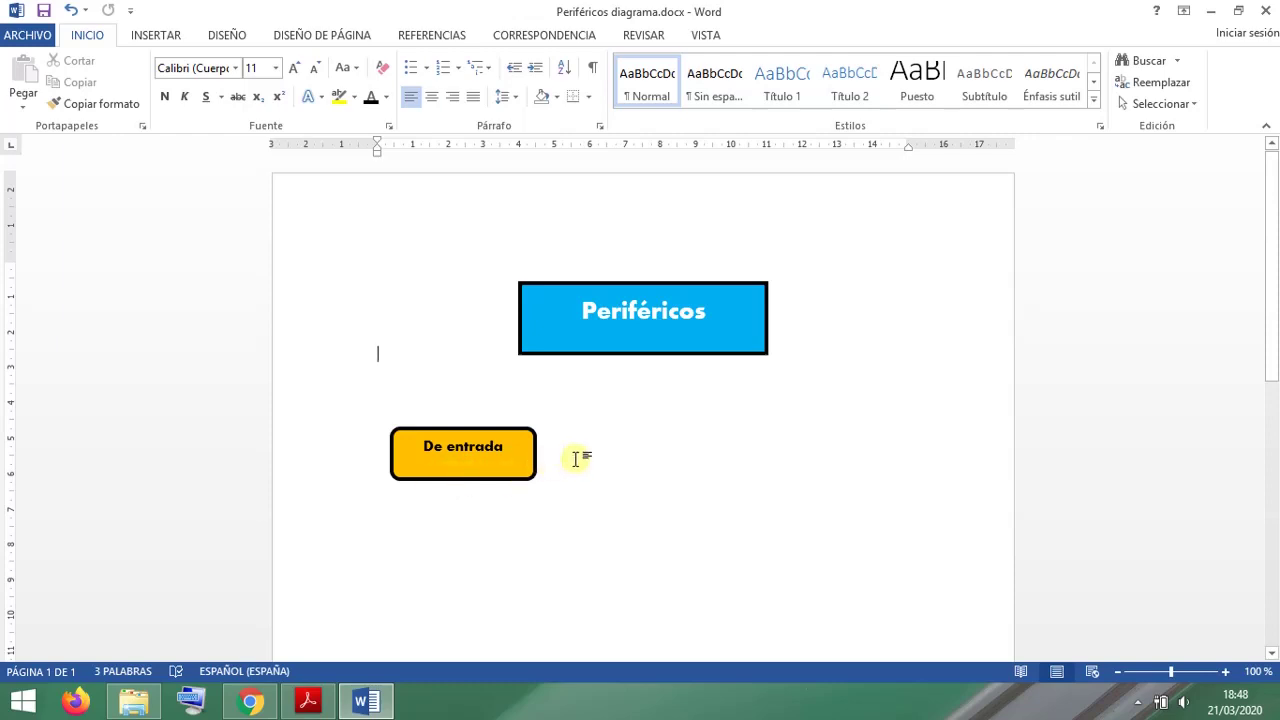
Step: Copy the De entrada box, paste two copies, and line all three up beneath Periféricos
{"action": "left_click", "coordinate": [450, 430]}
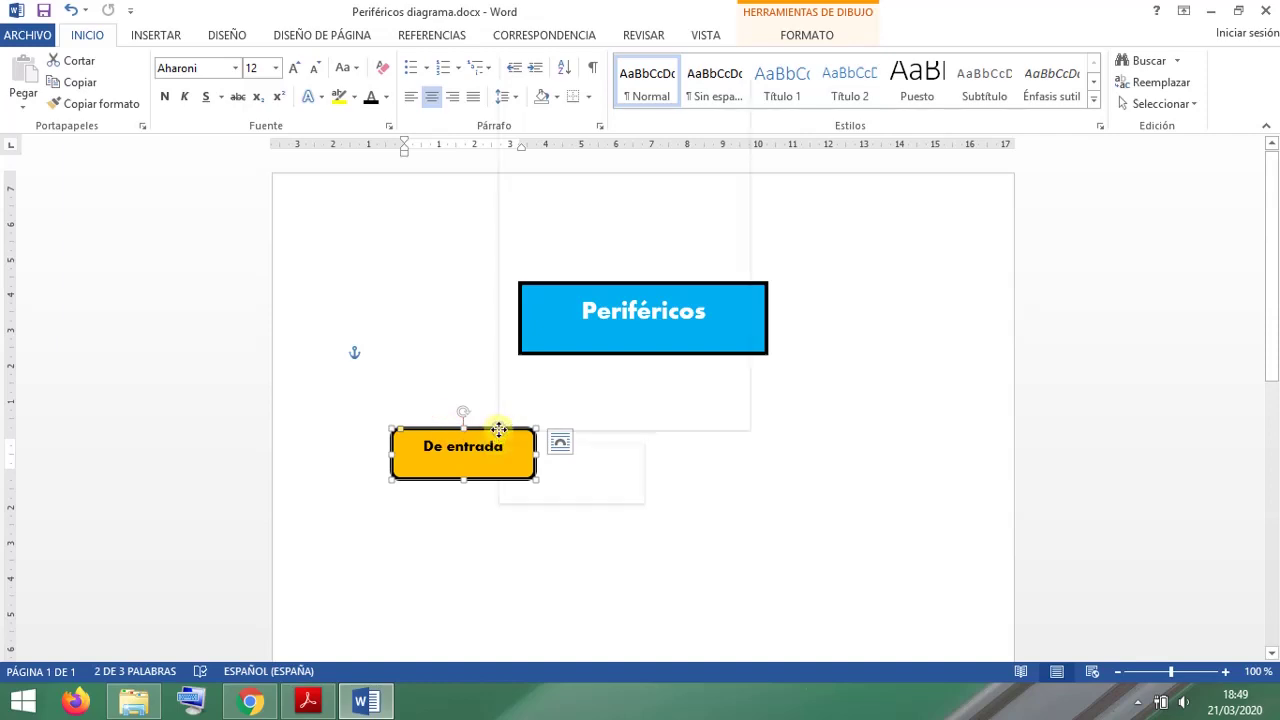
{"action": "right_click", "coordinate": [500, 431]}
{"action": "left_click", "coordinate": [571, 110]}
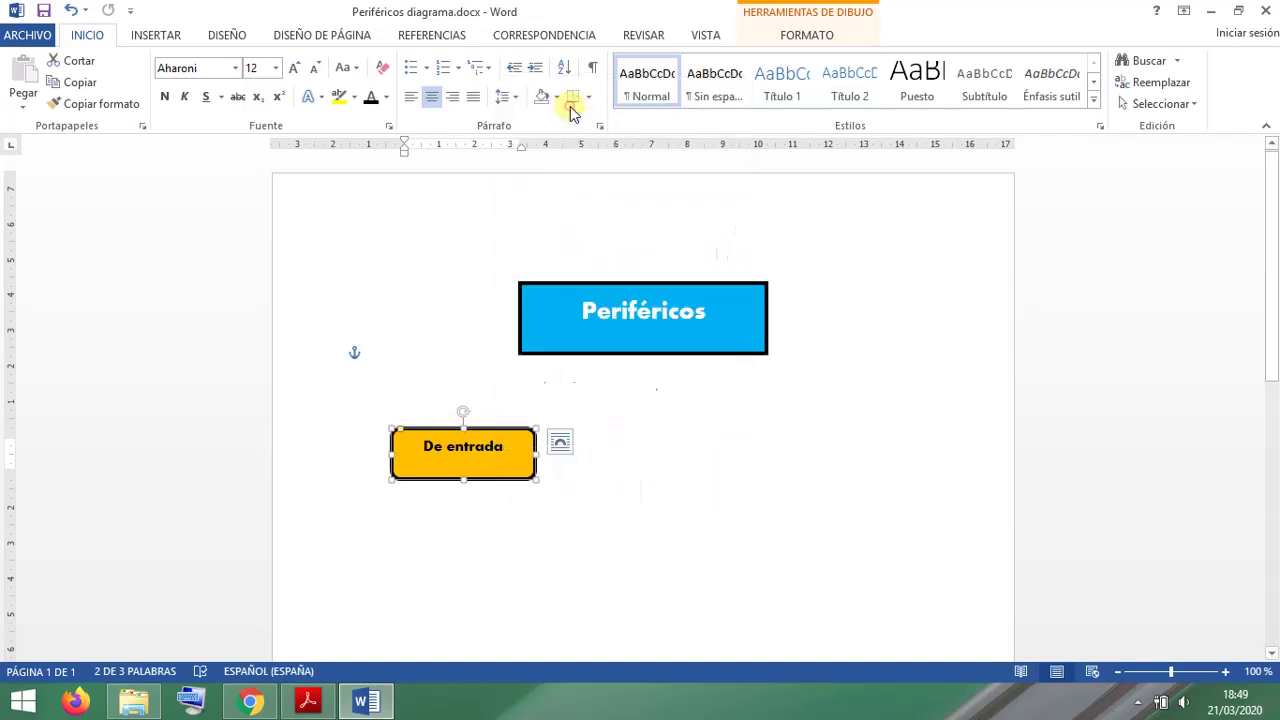
{"action": "left_click", "coordinate": [636, 452]}
{"action": "right_click", "coordinate": [636, 452]}
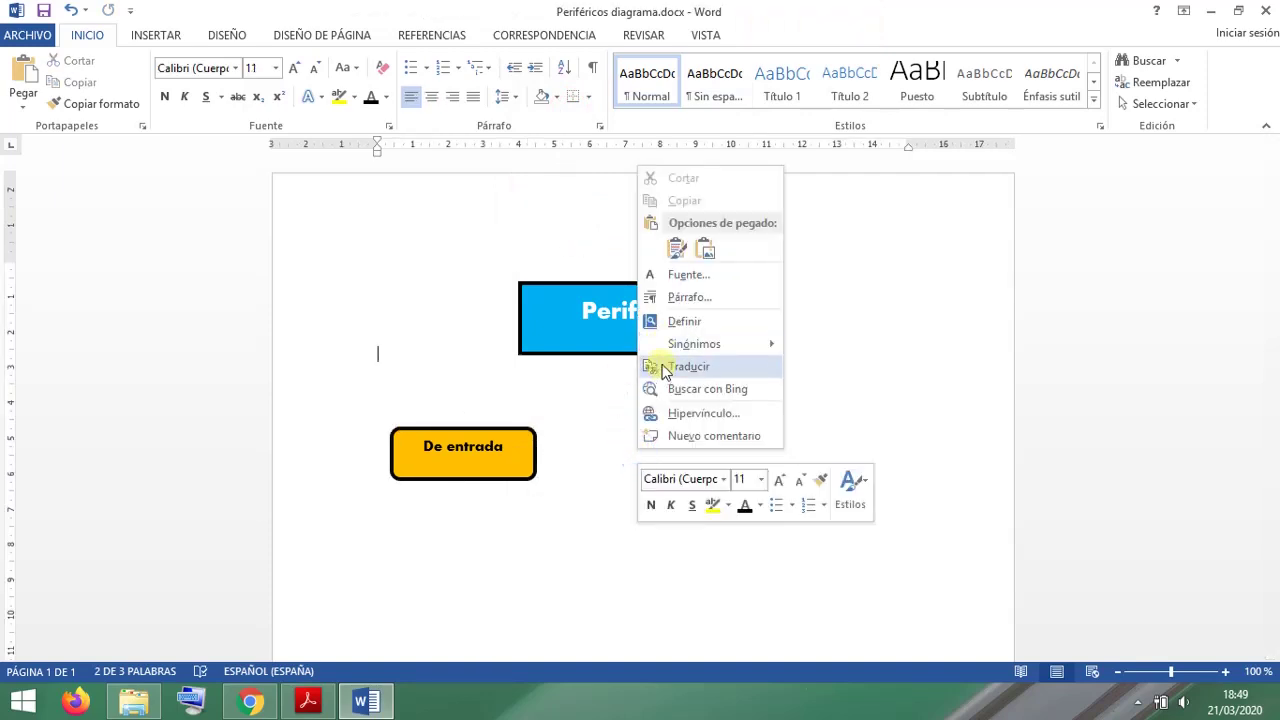
{"action": "left_click", "coordinate": [595, 432]}
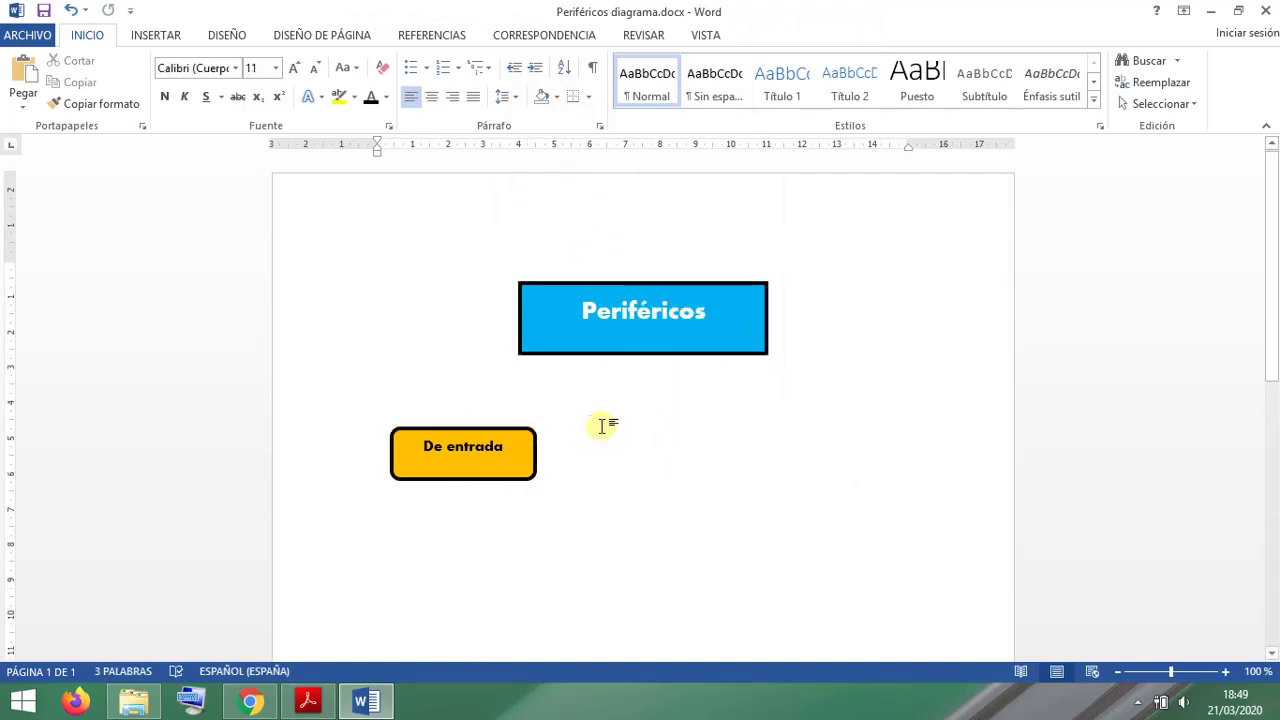
{"action": "key", "text": "ctrl+v"}
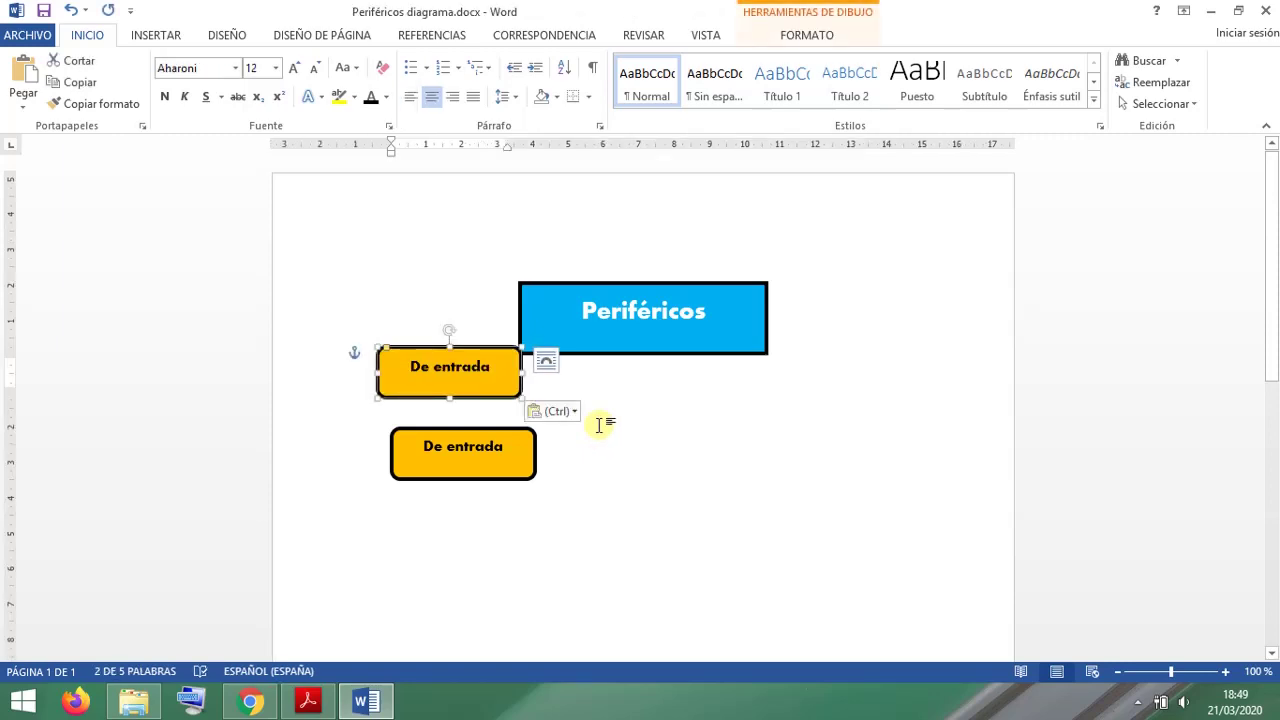
{"action": "key", "text": "ctrl+v"}
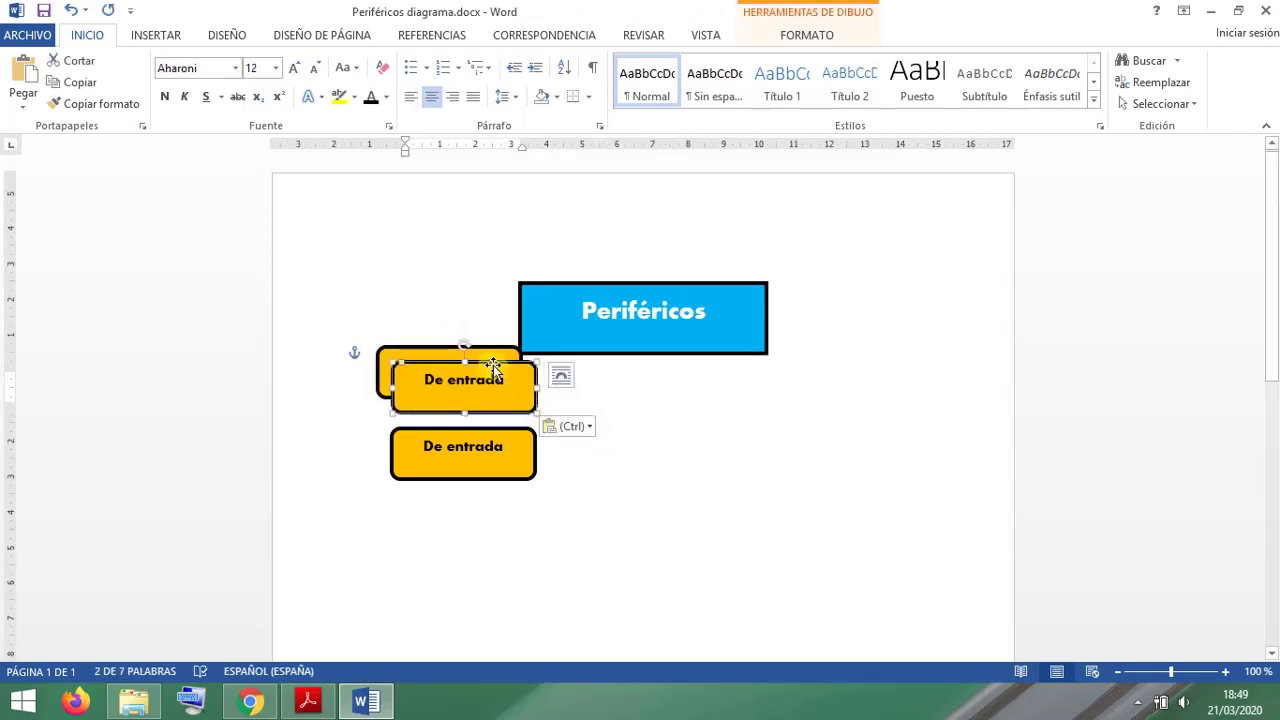
{"action": "left_click_drag", "start_coordinate": [493, 365], "coordinate": [672, 428]}
{"action": "left_click_drag", "start_coordinate": [462, 350], "coordinate": [831, 426]}
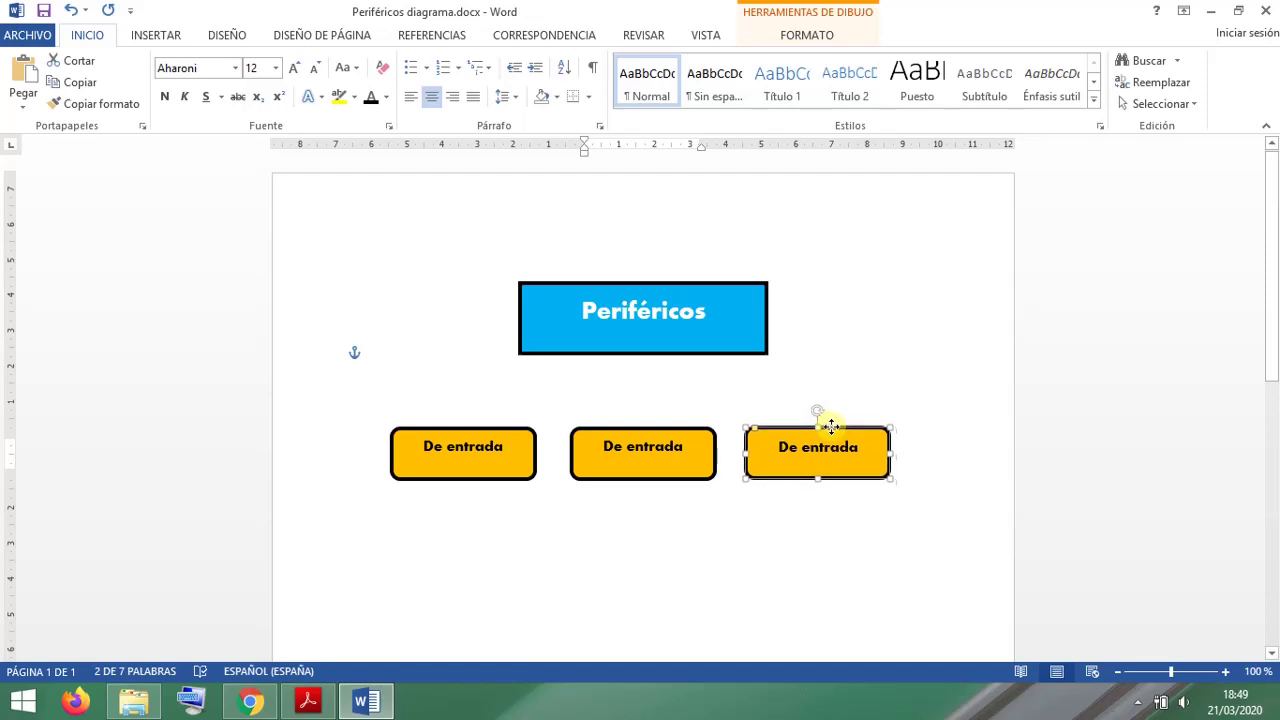
{"action": "left_click", "coordinate": [656, 428]}
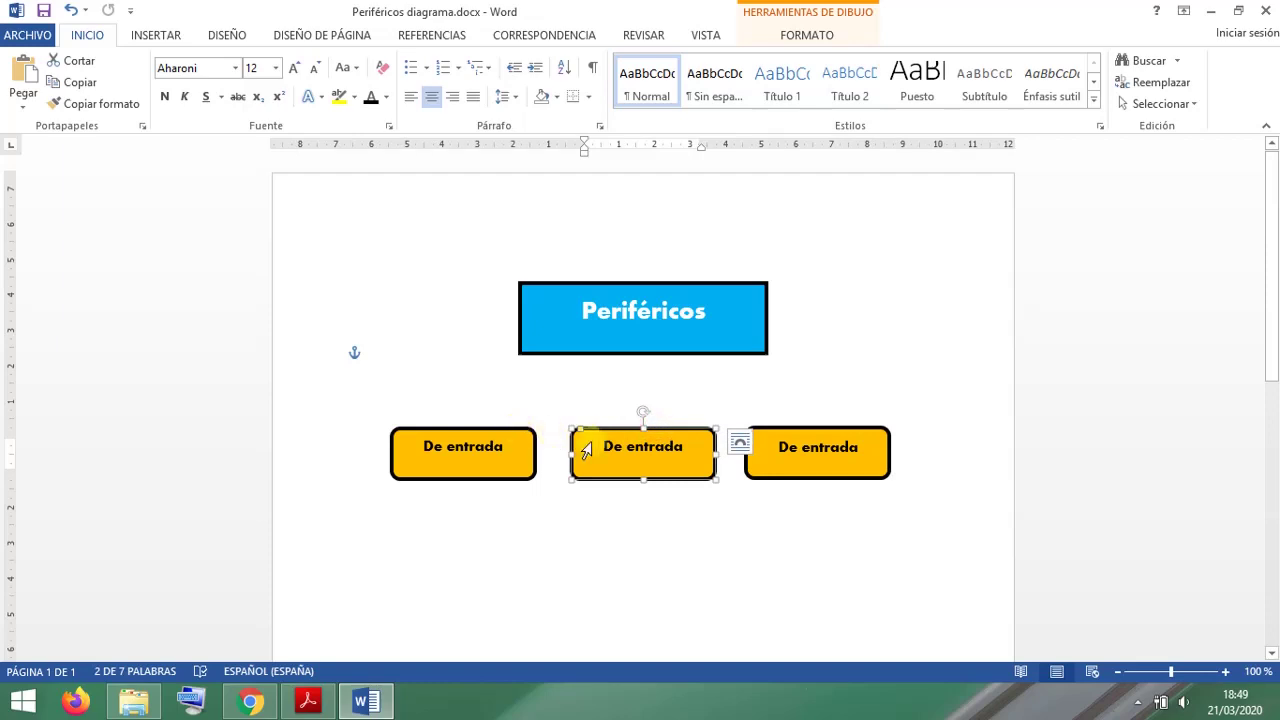
Step: Rename the middle box to De salida and the right to De entrada/salida, then check the PDF
{"action": "double_click", "coordinate": [643, 448]}
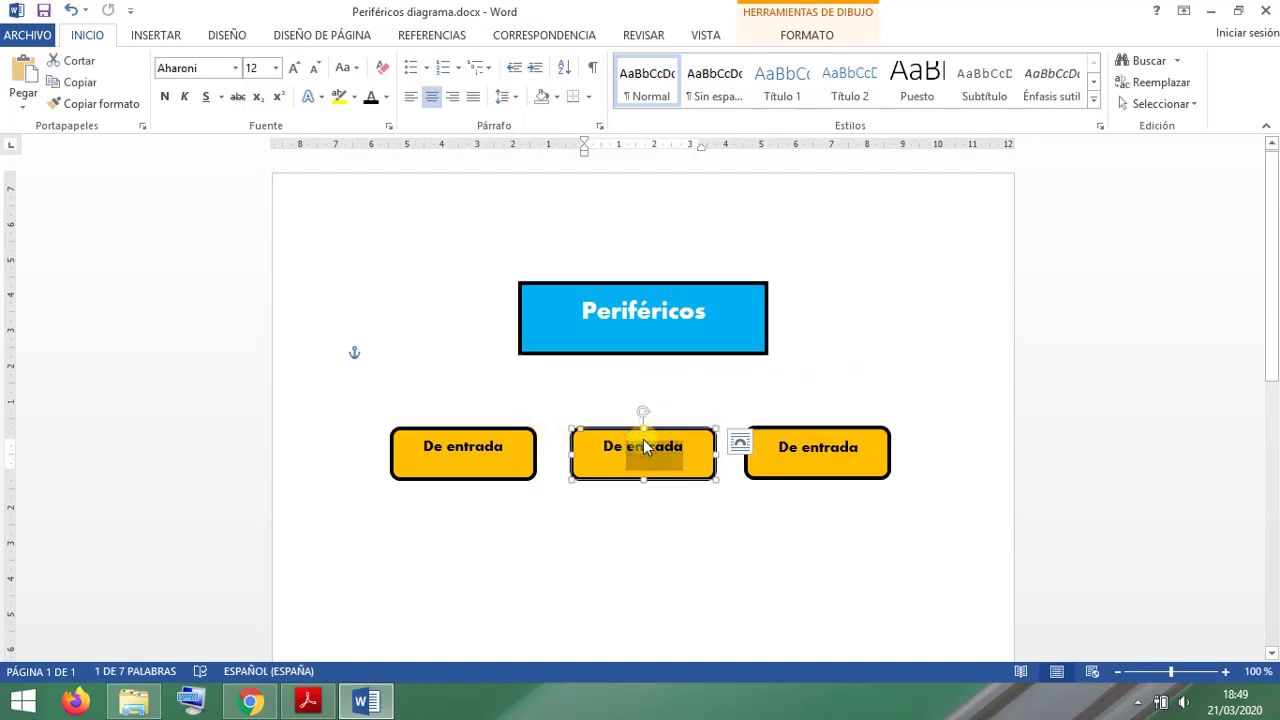
{"action": "type", "text": "sali"}
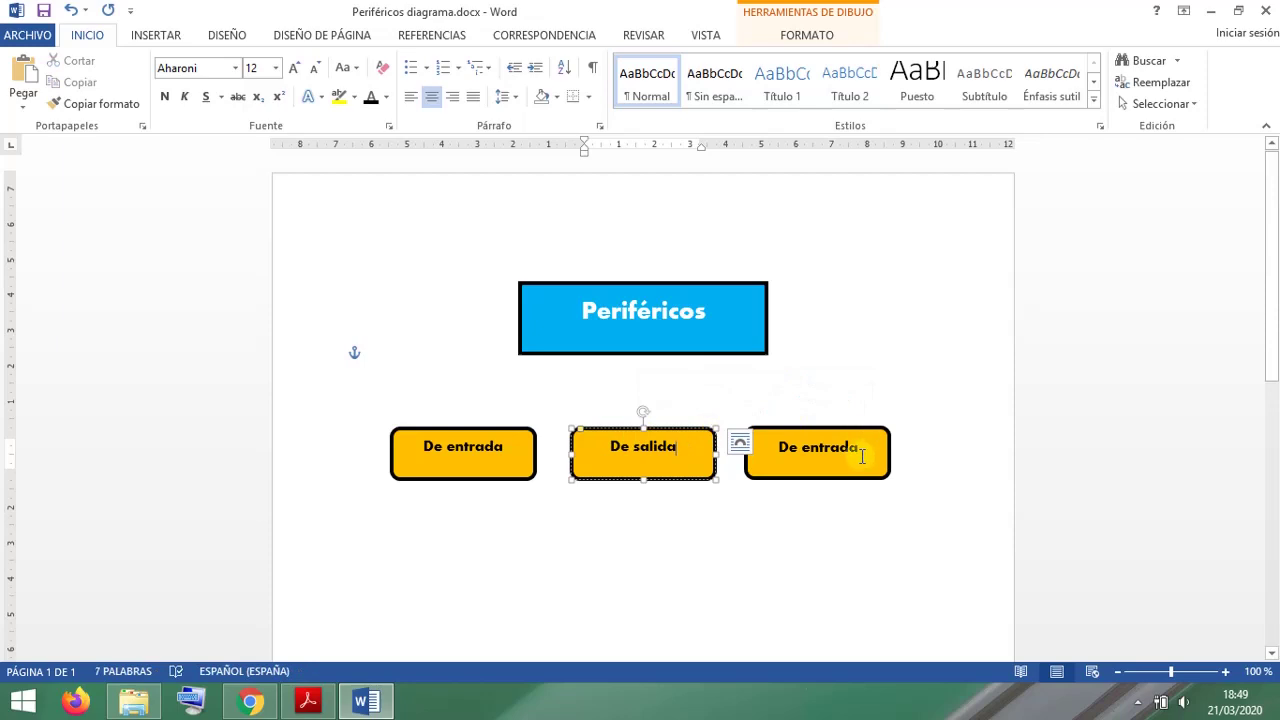
{"action": "left_click", "coordinate": [862, 447]}
{"action": "type", "text": "/salida"}
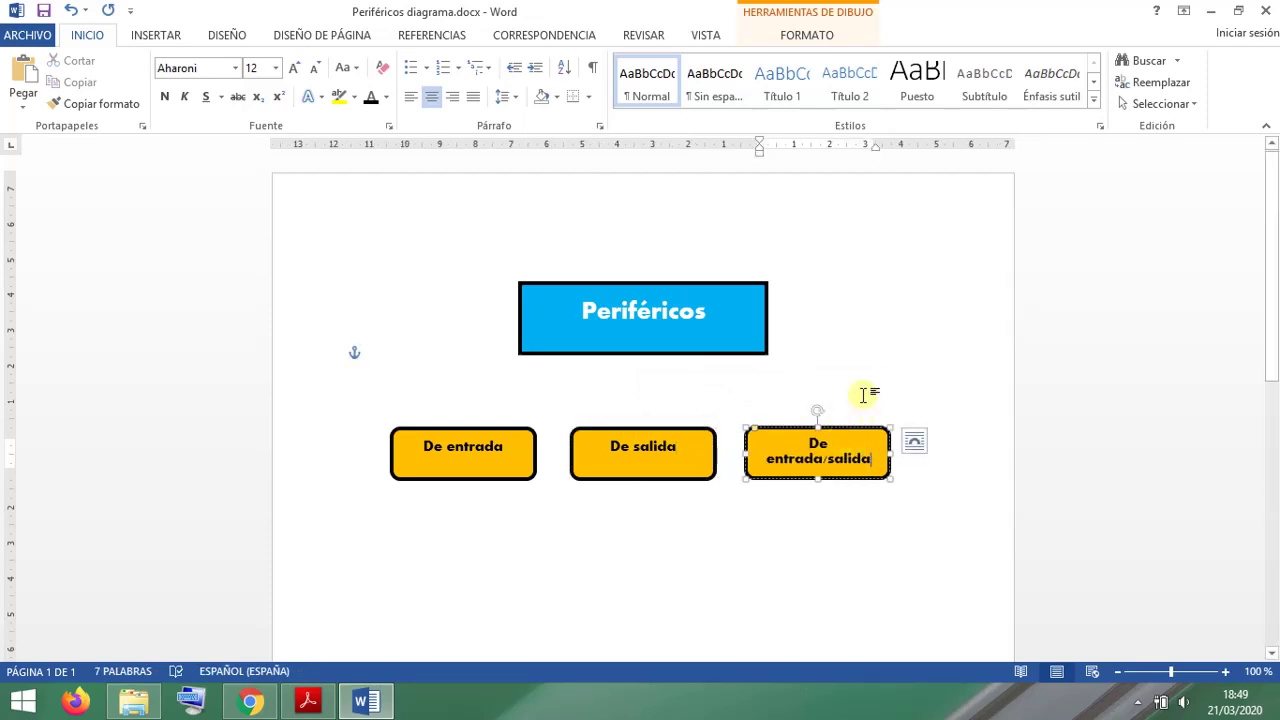
{"action": "left_click", "coordinate": [870, 383]}
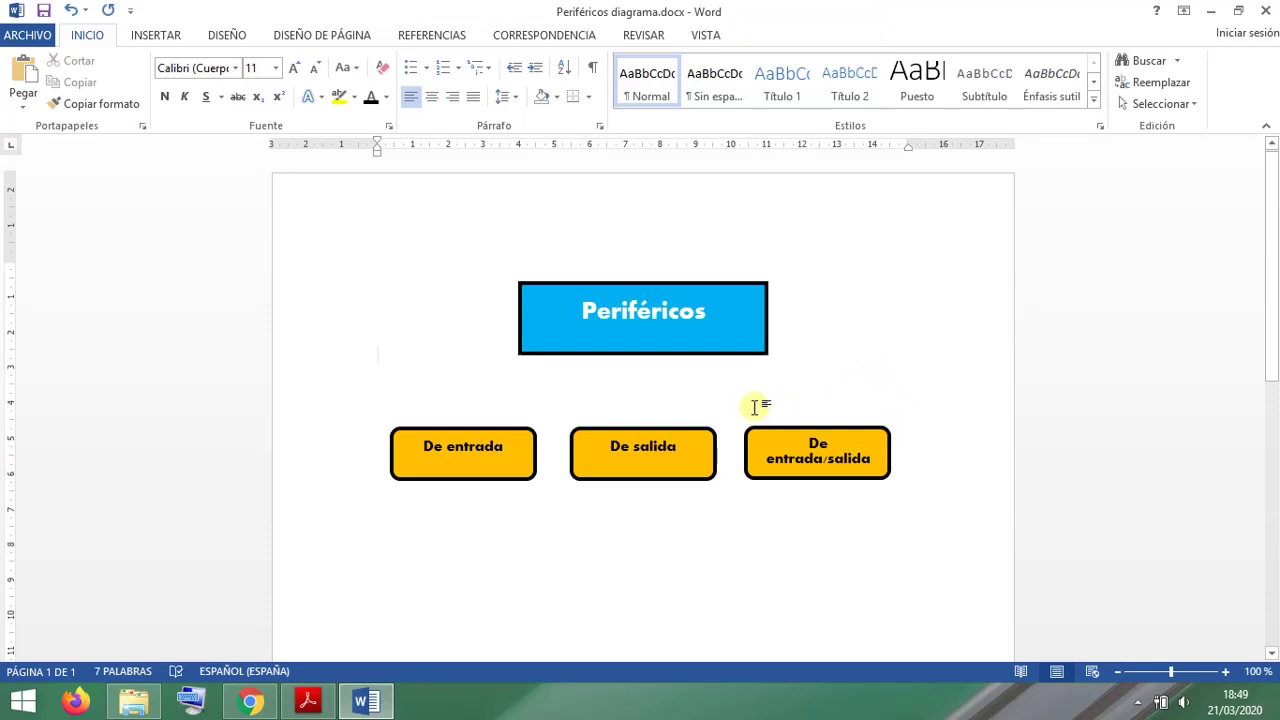
{"action": "left_click", "coordinate": [308, 700]}
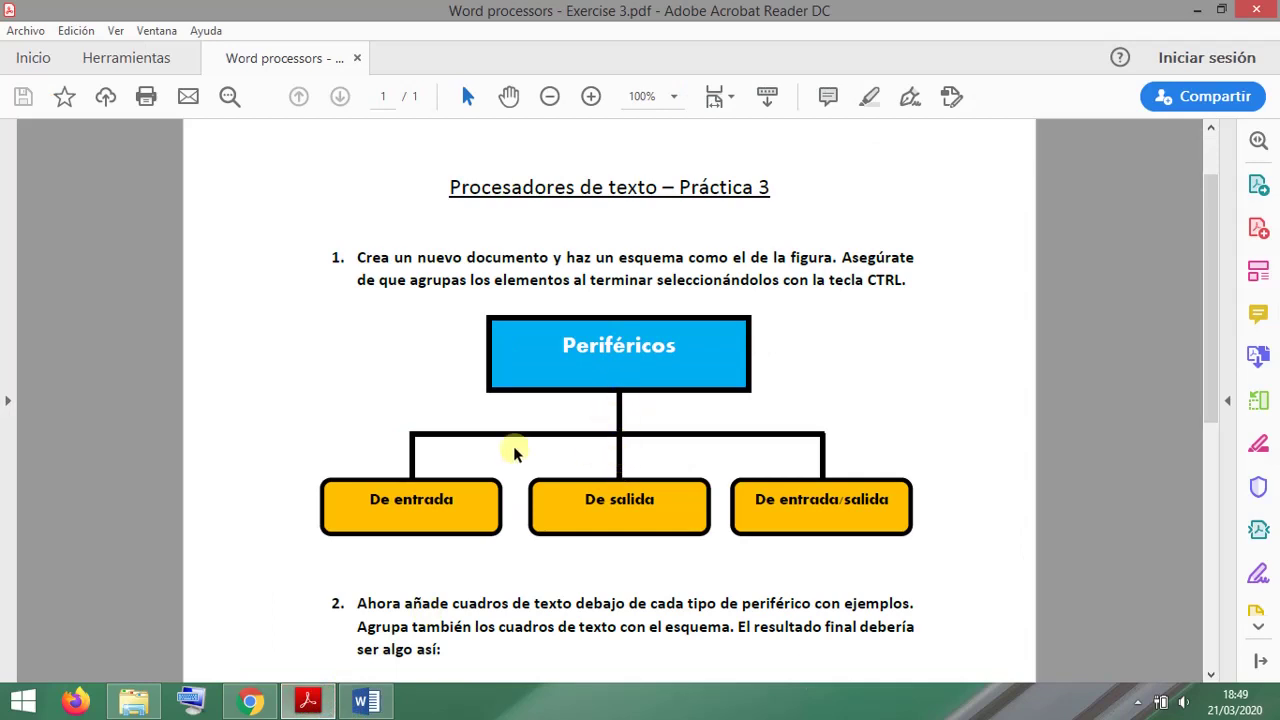
{"action": "left_click", "coordinate": [366, 700]}
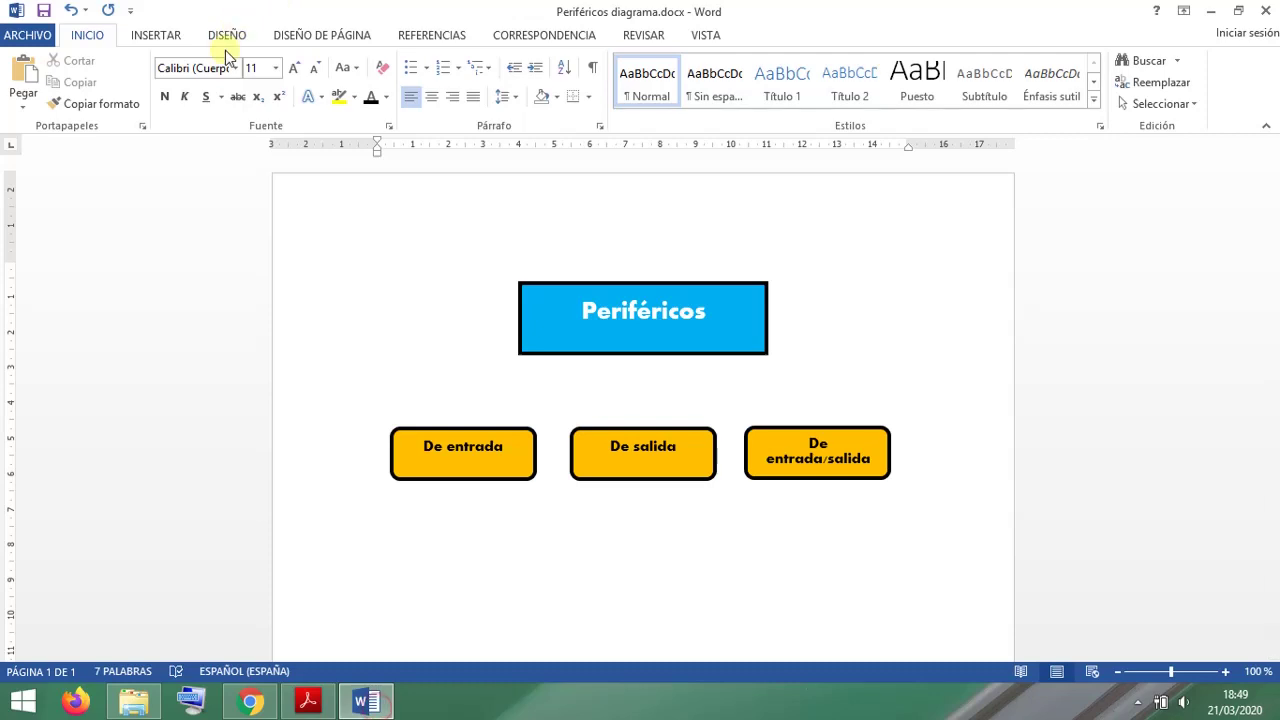
Step: Draw a vertical line from the Periféricos box down to the De salida box
{"action": "left_click", "coordinate": [171, 35]}
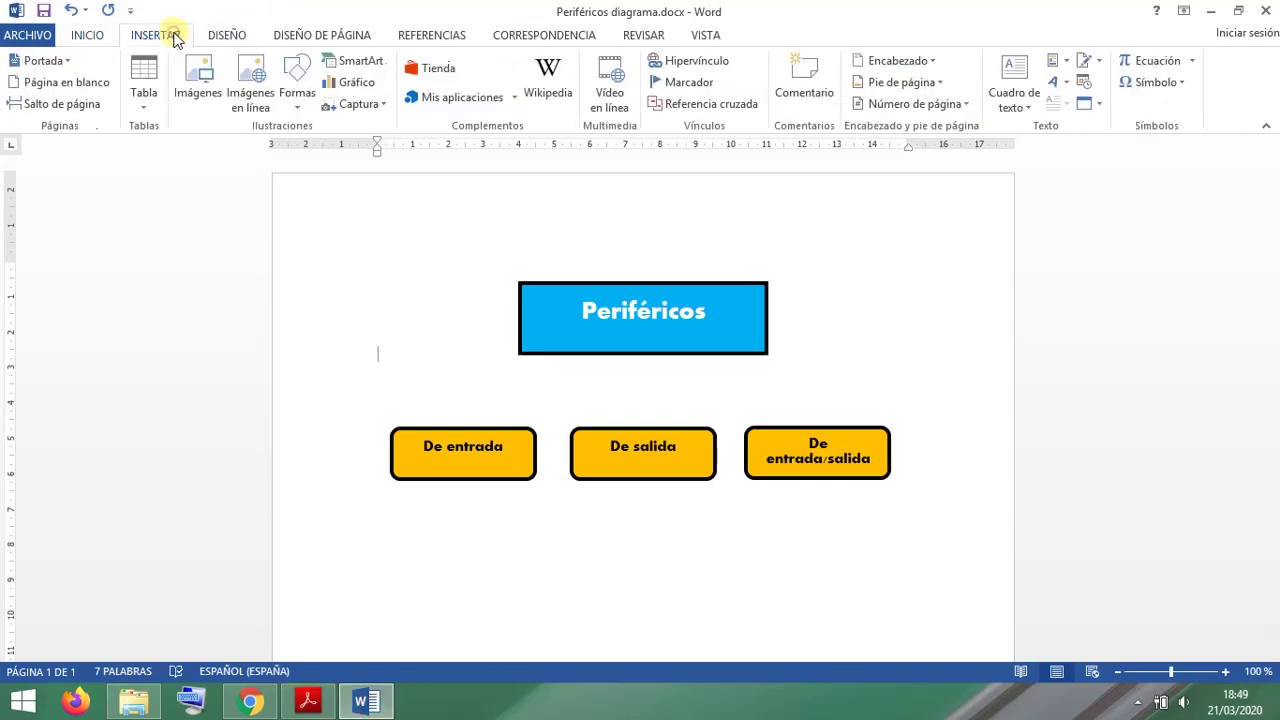
{"action": "left_click", "coordinate": [296, 94]}
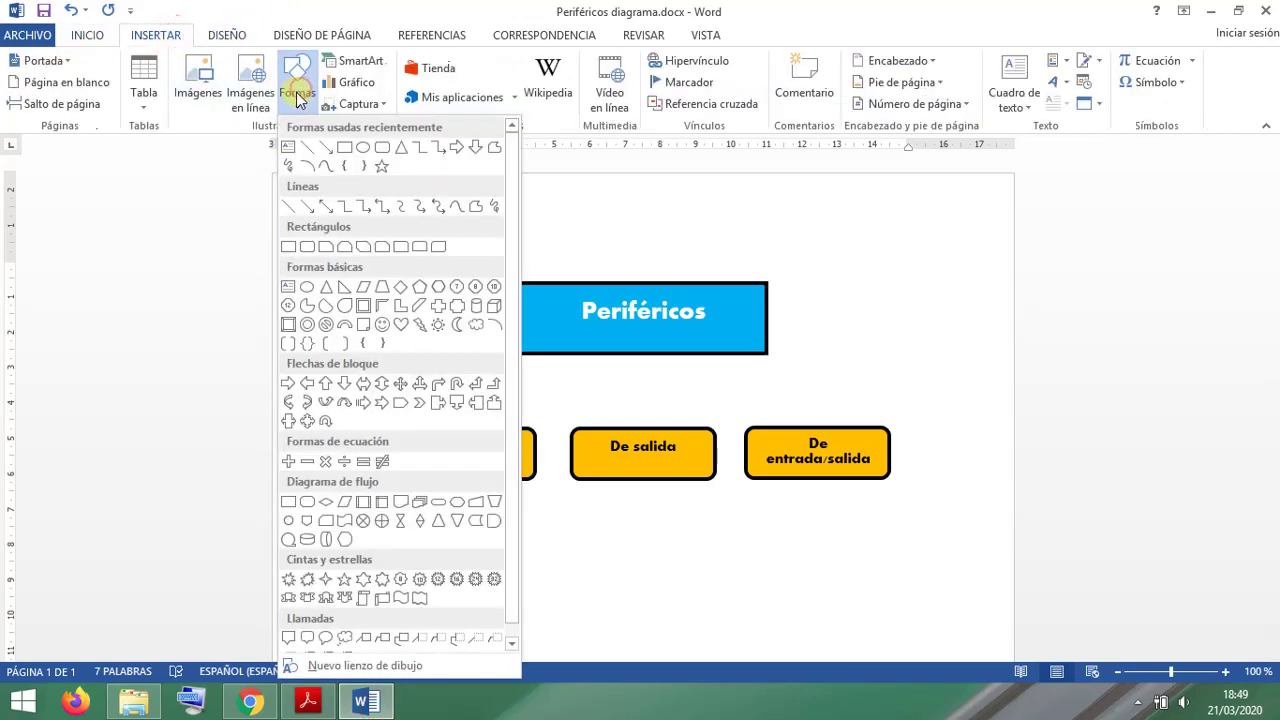
{"action": "left_click", "coordinate": [306, 148]}
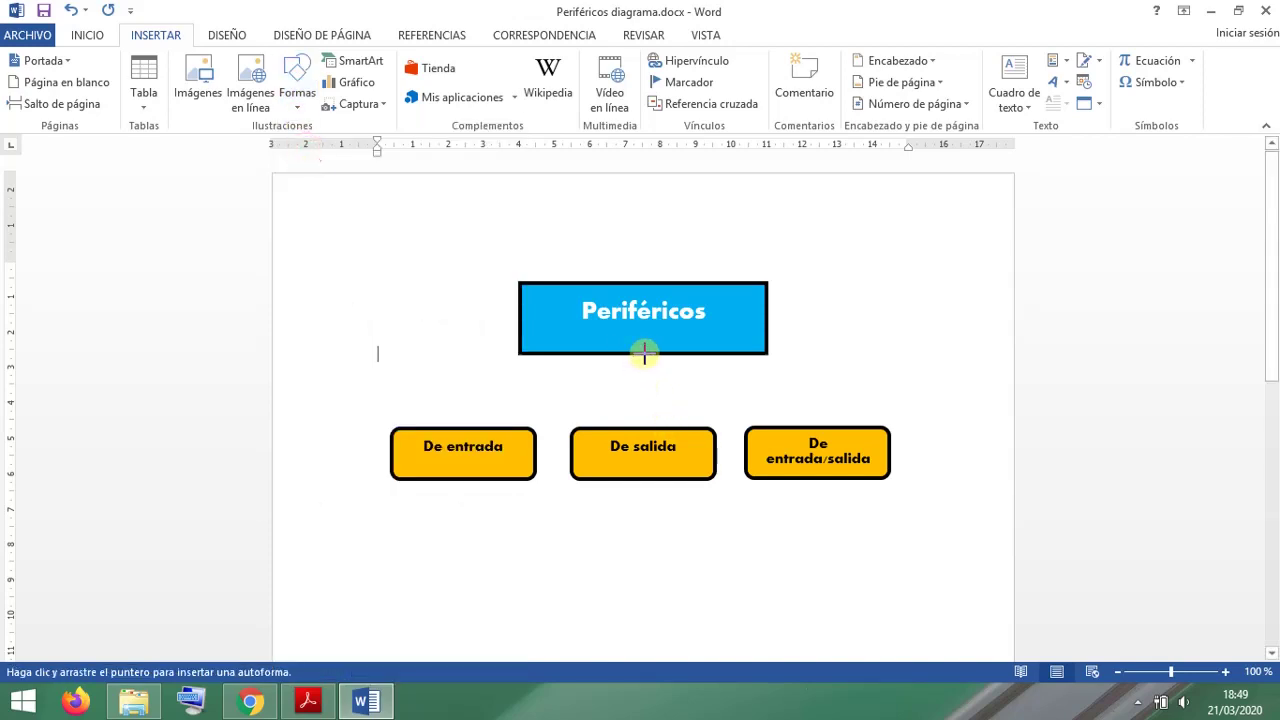
{"action": "left_click_drag", "start_coordinate": [644, 352], "coordinate": [645, 428]}
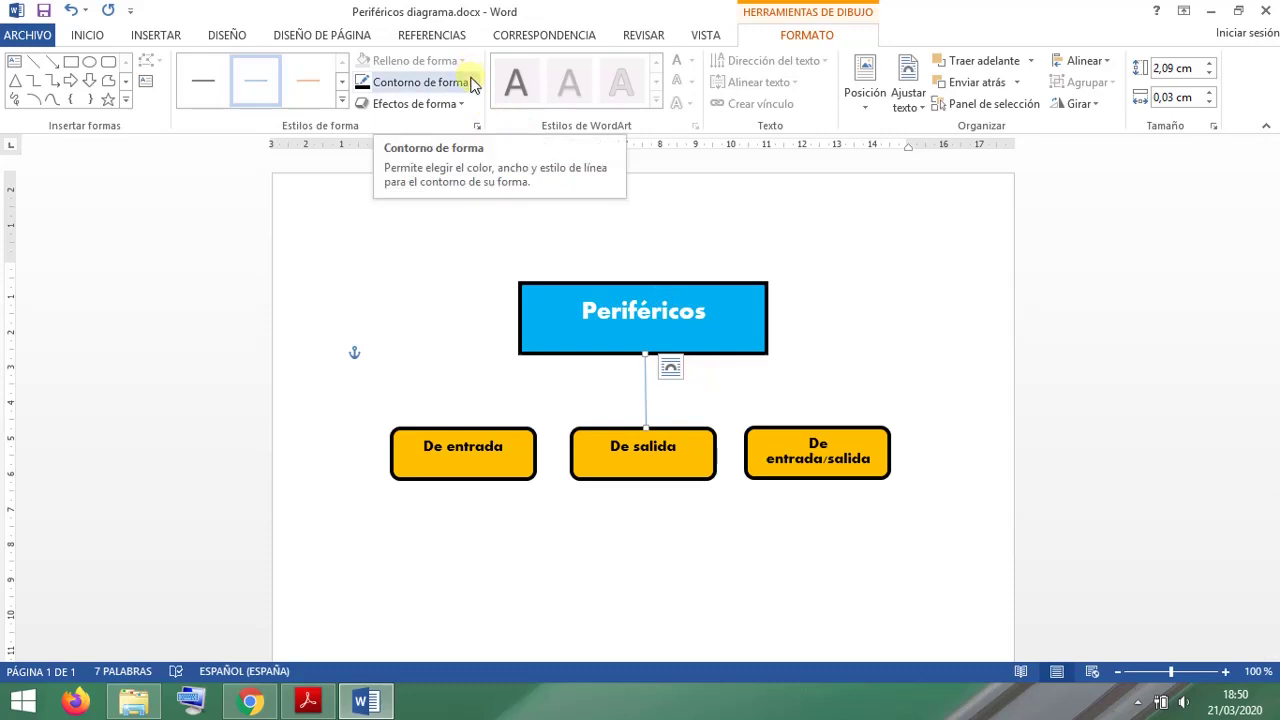
Step: Give the connecting line a 3 pt weight and a black outline
{"action": "left_click", "coordinate": [392, 82]}
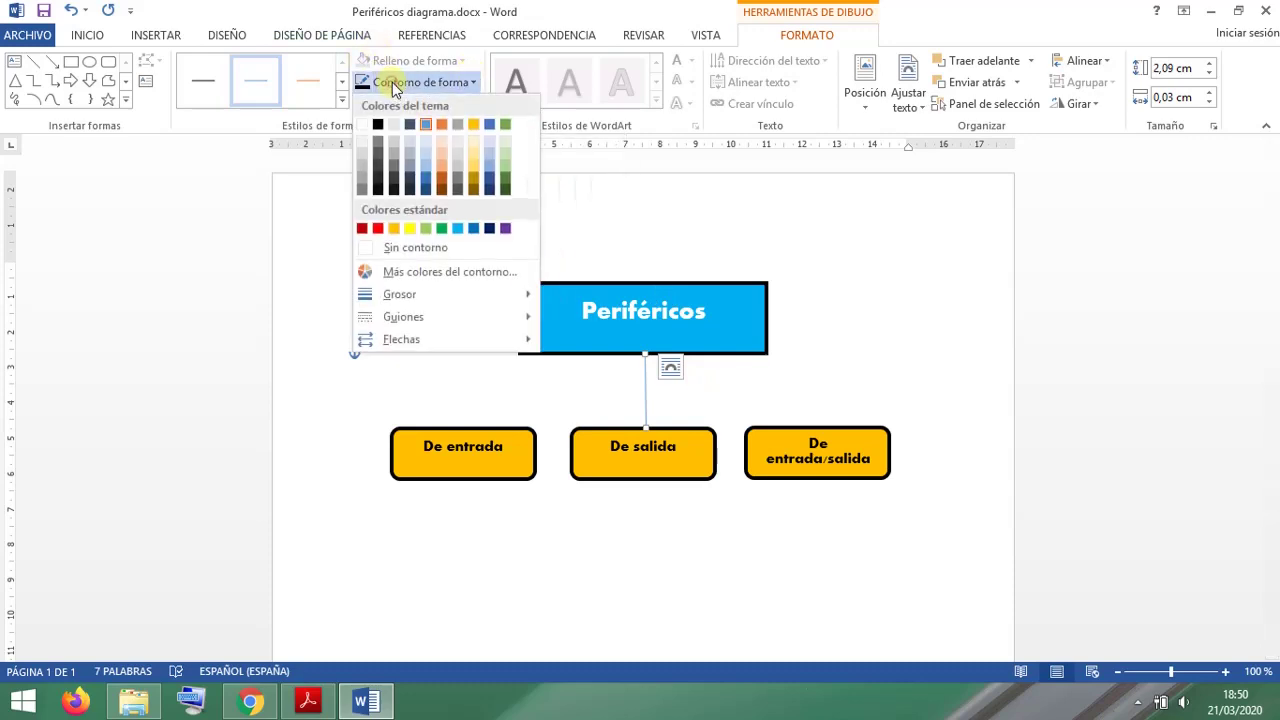
{"action": "mouse_move", "coordinate": [503, 294]}
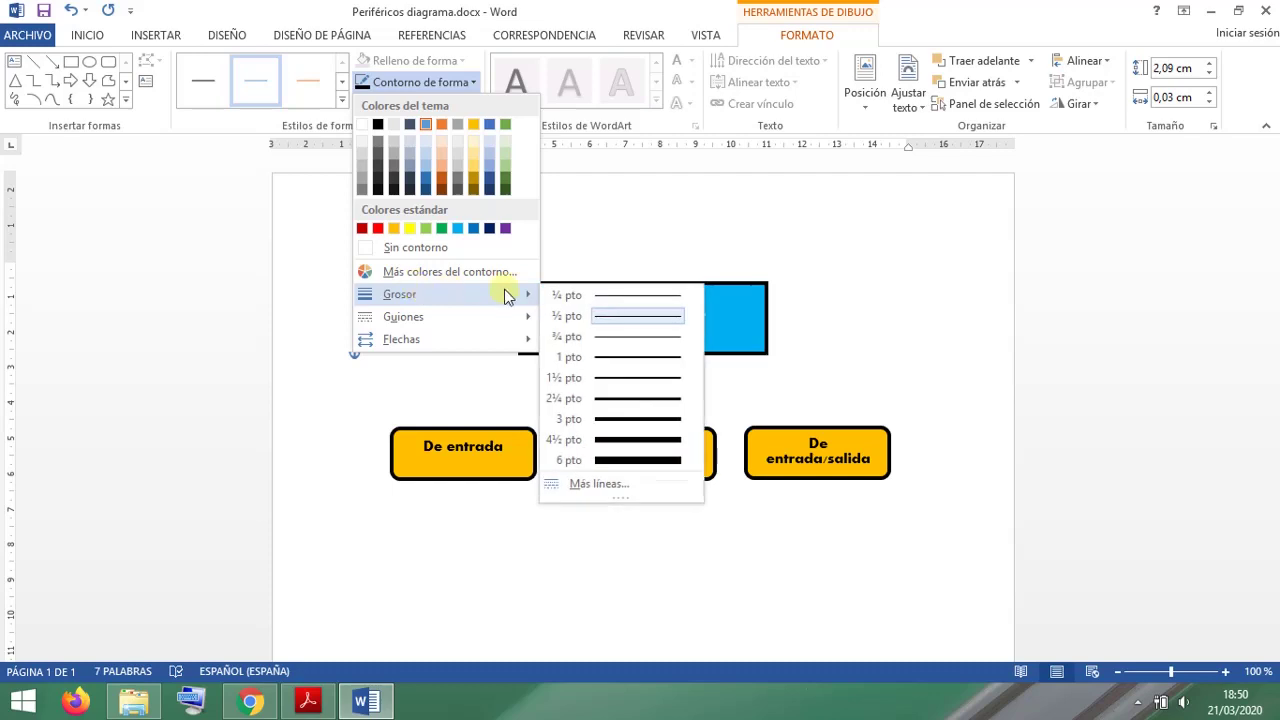
{"action": "left_click", "coordinate": [617, 419]}
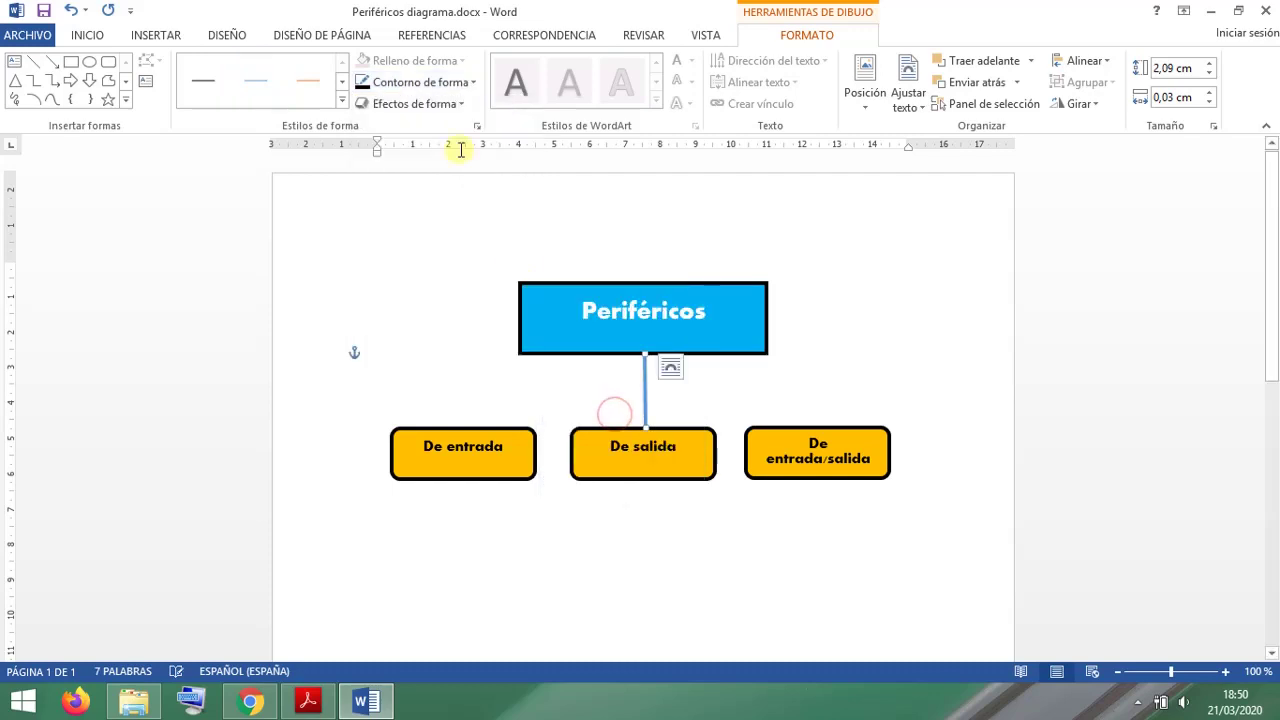
{"action": "left_click", "coordinate": [430, 82]}
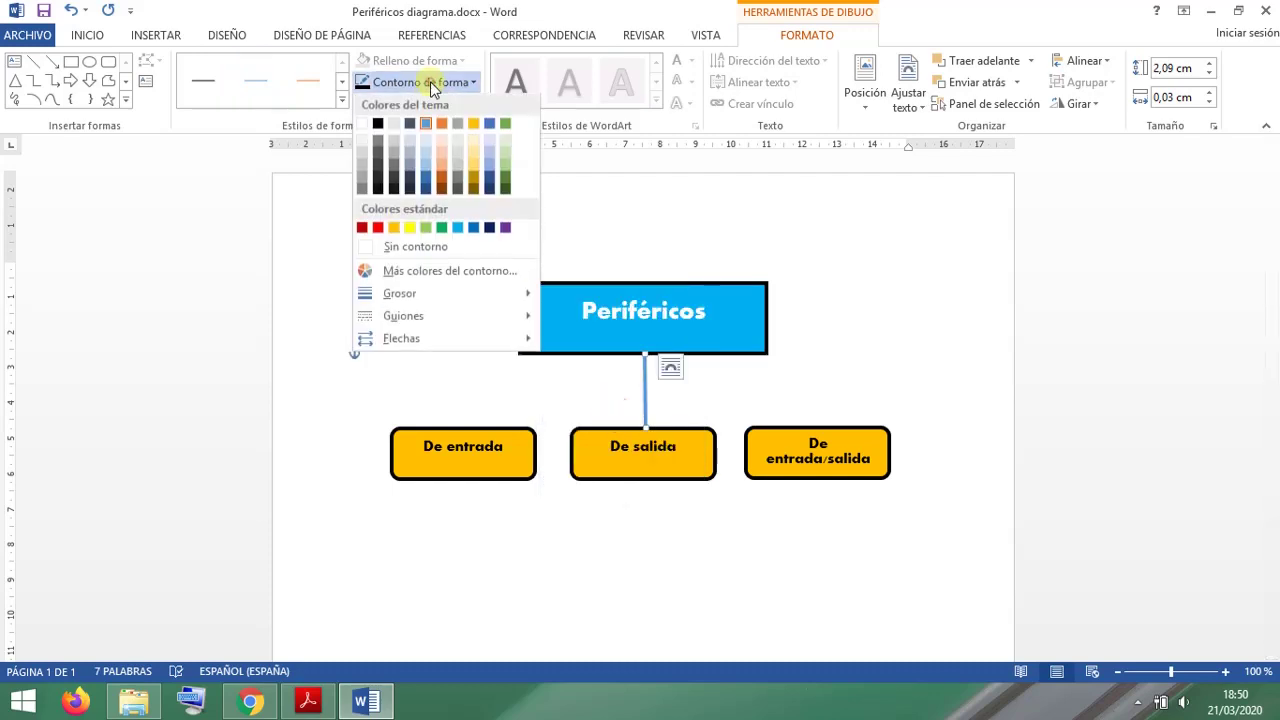
{"action": "left_click", "coordinate": [378, 123]}
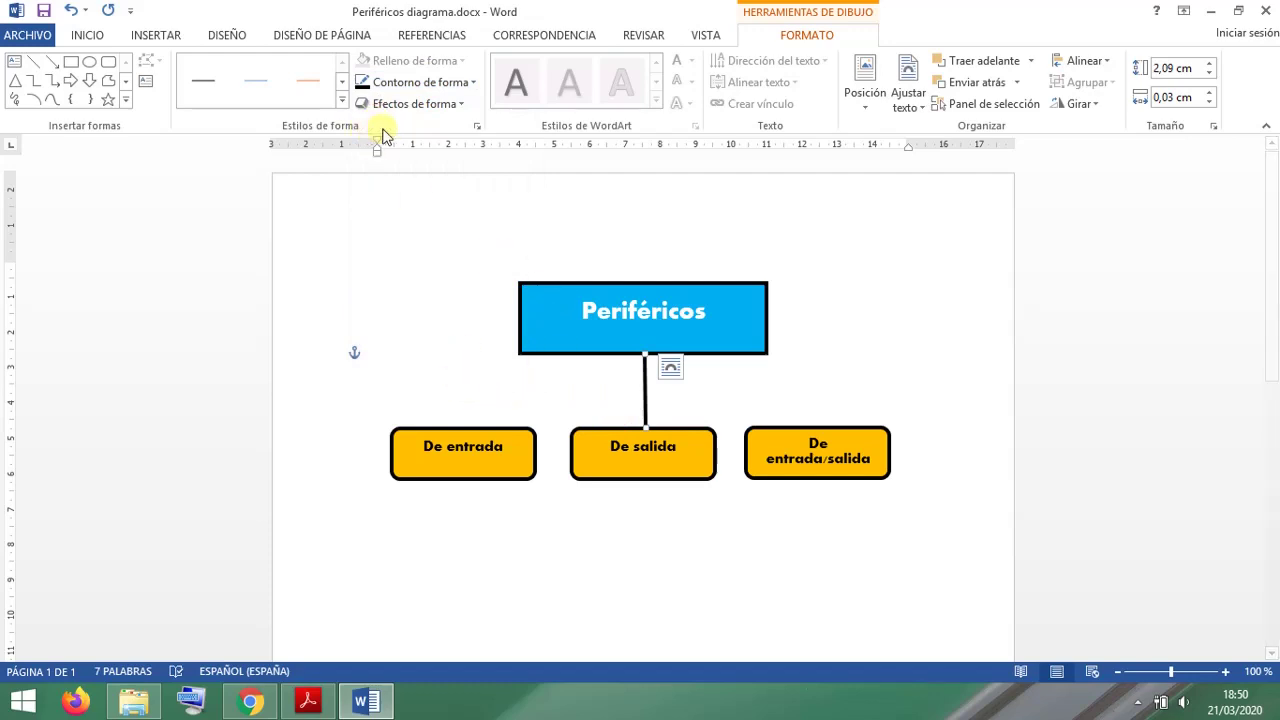
{"action": "left_click", "coordinate": [33, 61]}
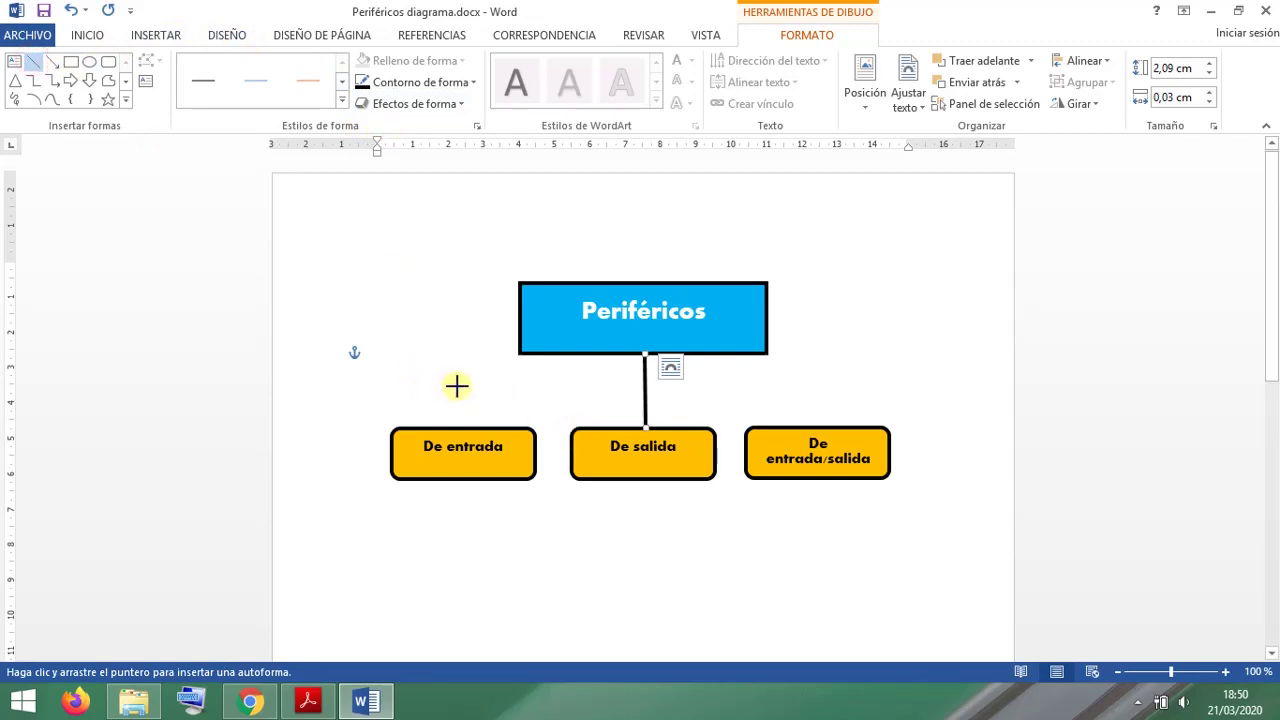
Step: Draw a horizontal line spanning above the three orange boxes, coloured black with a thicker weight
{"action": "mouse_move", "coordinate": [456, 386]}
{"action": "left_mouse_down"}
{"action": "mouse_move", "coordinate": [820, 386]}
{"action": "mouse_move", "coordinate": [821, 404]}
{"action": "left_mouse_up"}
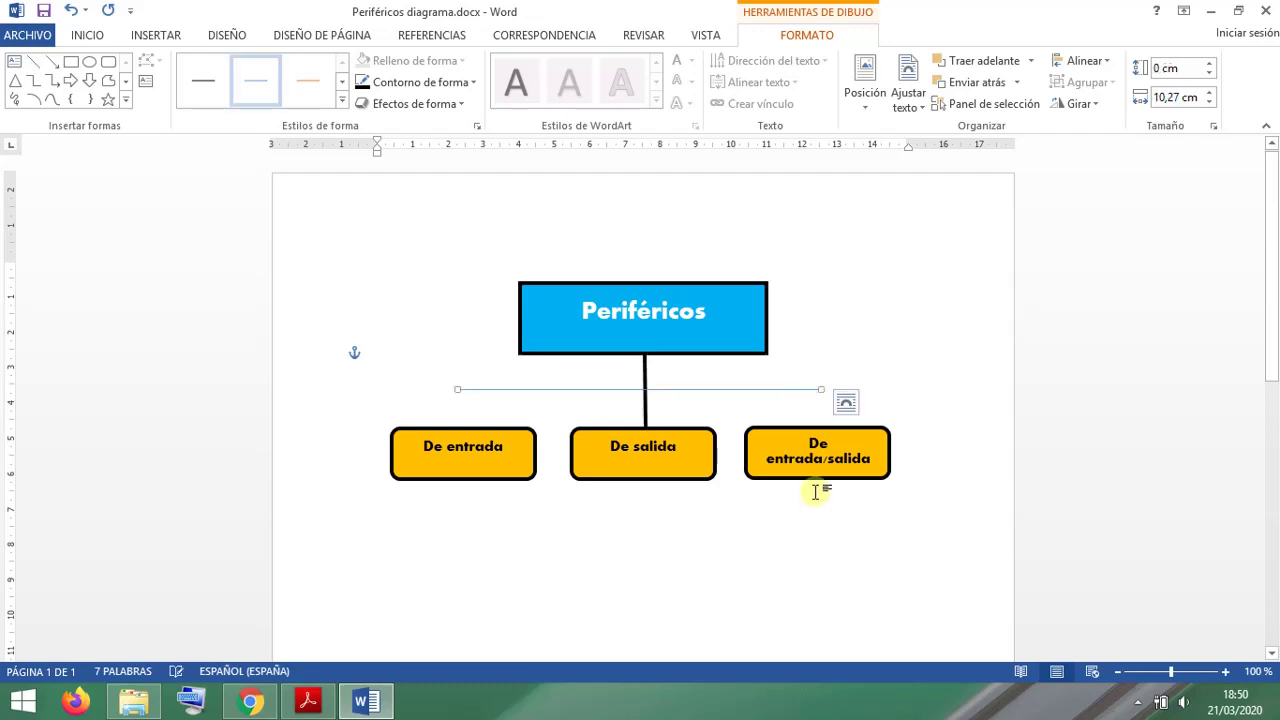
{"action": "left_click", "coordinate": [420, 82]}
{"action": "left_click", "coordinate": [381, 126]}
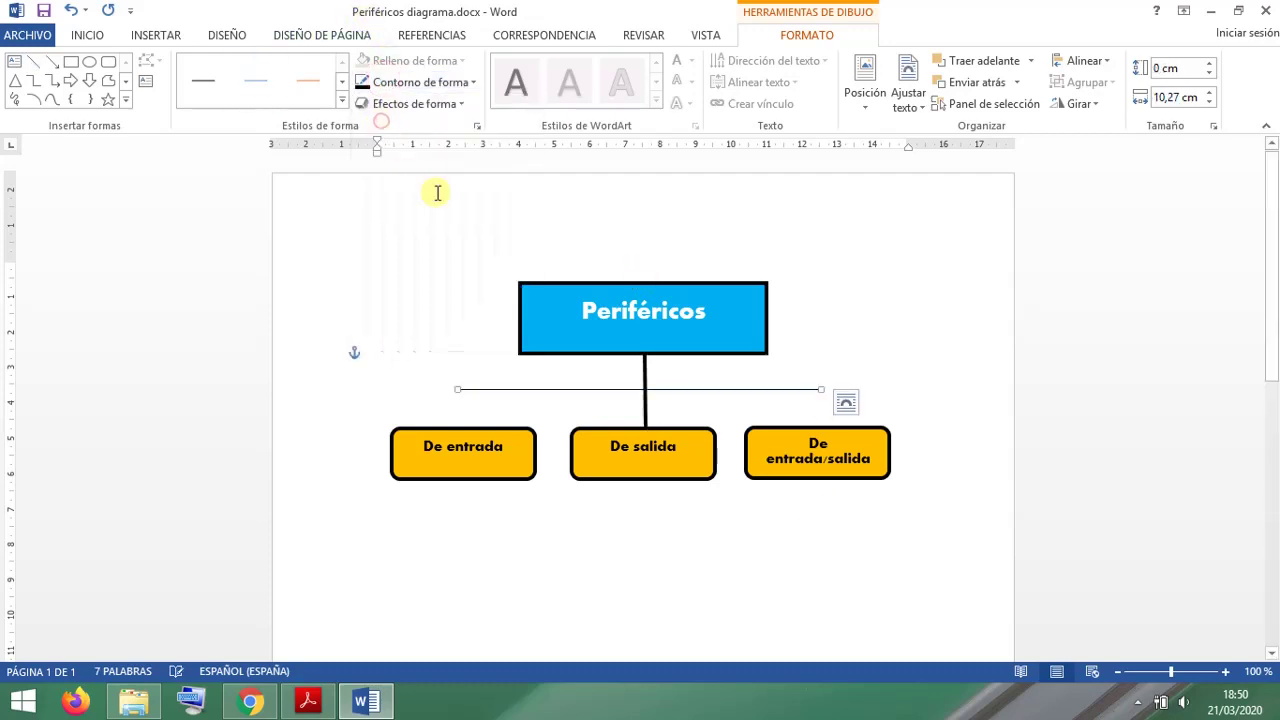
{"action": "left_click", "coordinate": [443, 82]}
{"action": "mouse_move", "coordinate": [494, 294]}
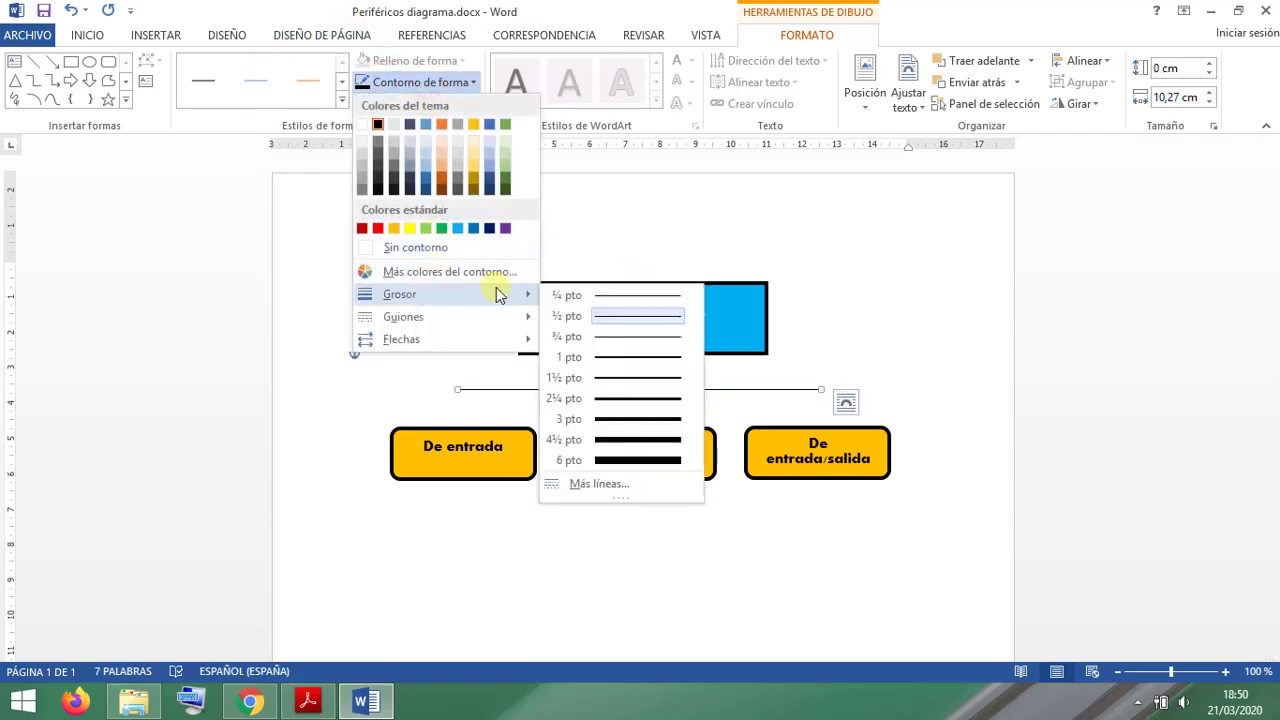
{"action": "left_click", "coordinate": [631, 410]}
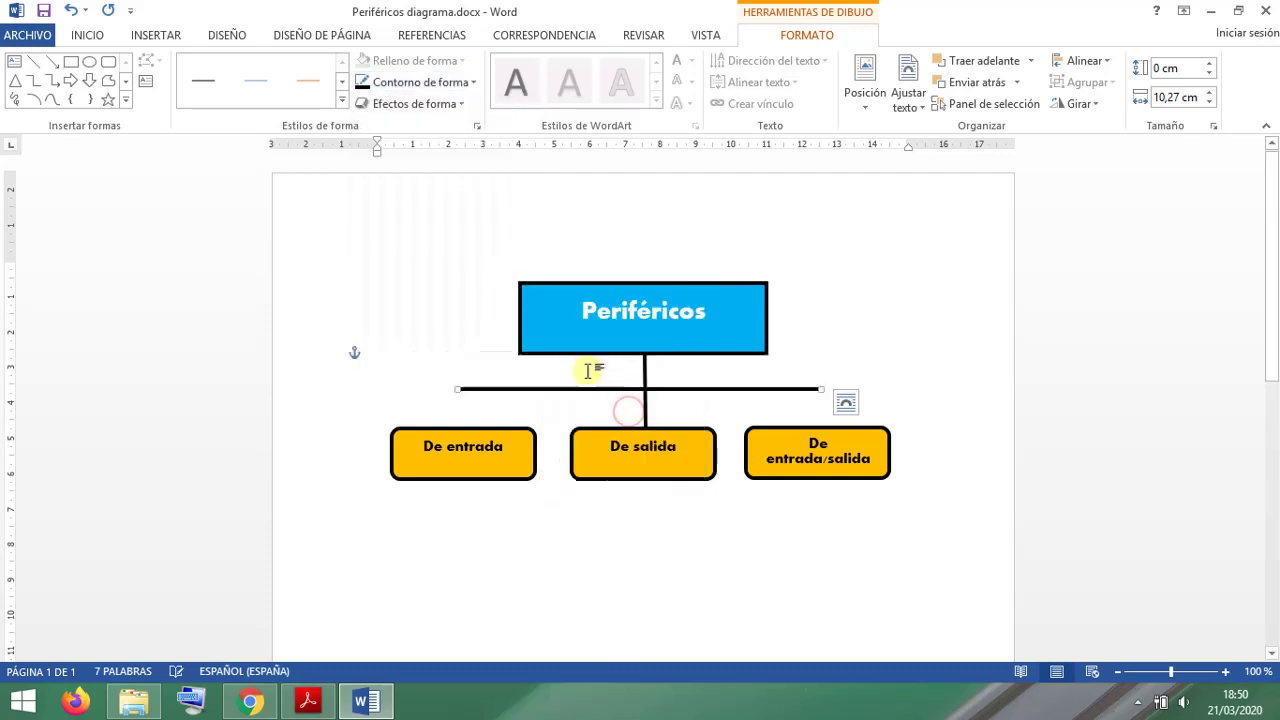
{"action": "left_click", "coordinate": [34, 63]}
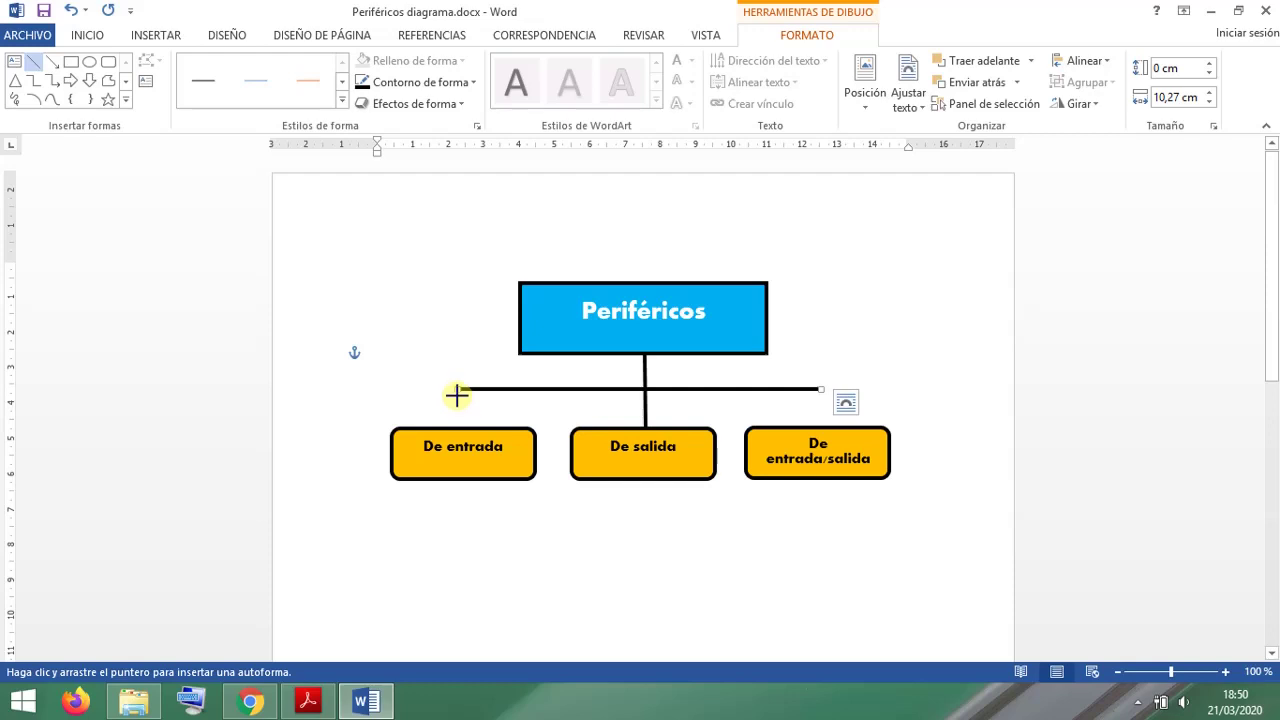
Step: Draw a short vertical line down to De entrada, black at 2¼ pt
{"action": "left_click_drag", "start_coordinate": [456, 389], "coordinate": [459, 417]}
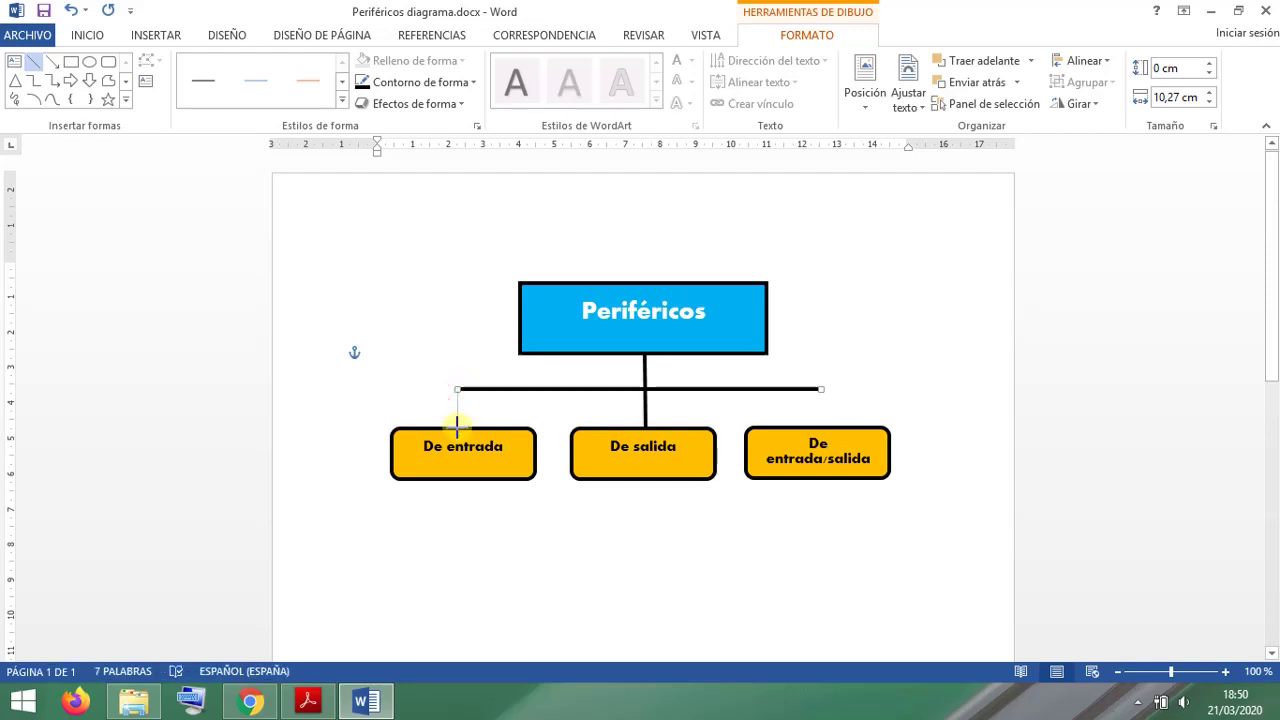
{"action": "left_click", "coordinate": [401, 88]}
{"action": "left_click", "coordinate": [378, 124]}
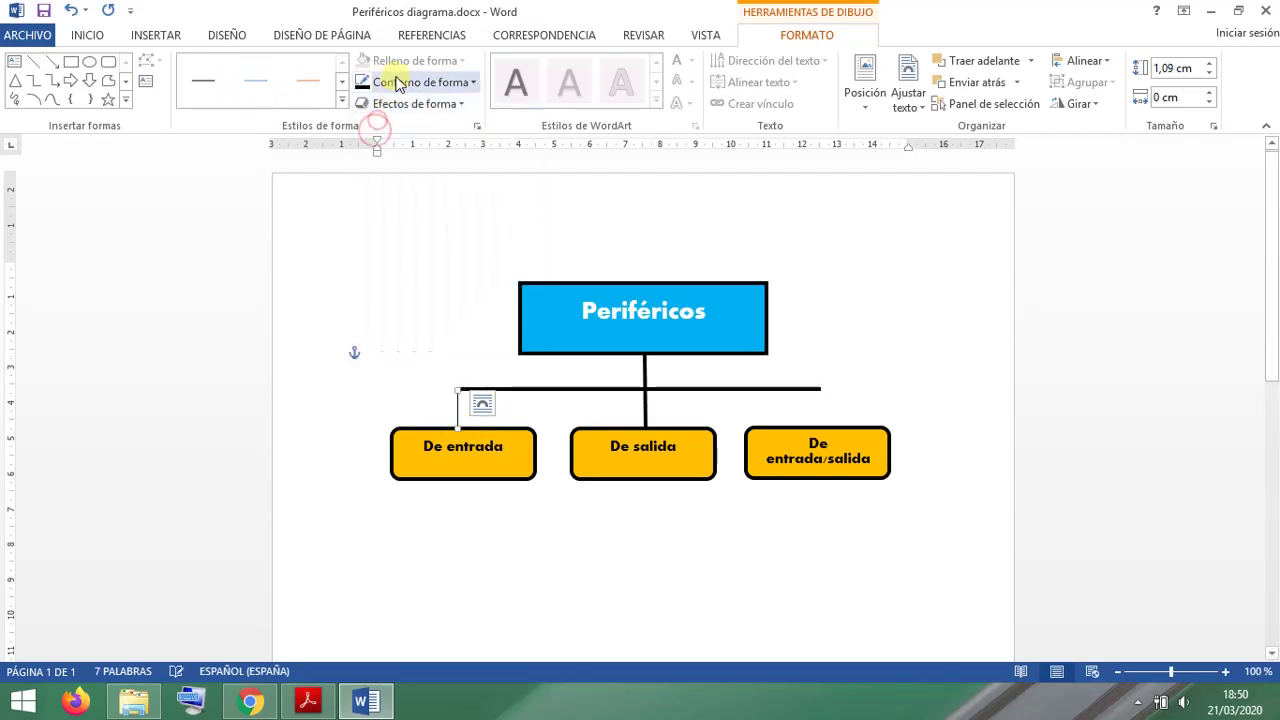
{"action": "left_click", "coordinate": [420, 82]}
{"action": "mouse_move", "coordinate": [520, 294]}
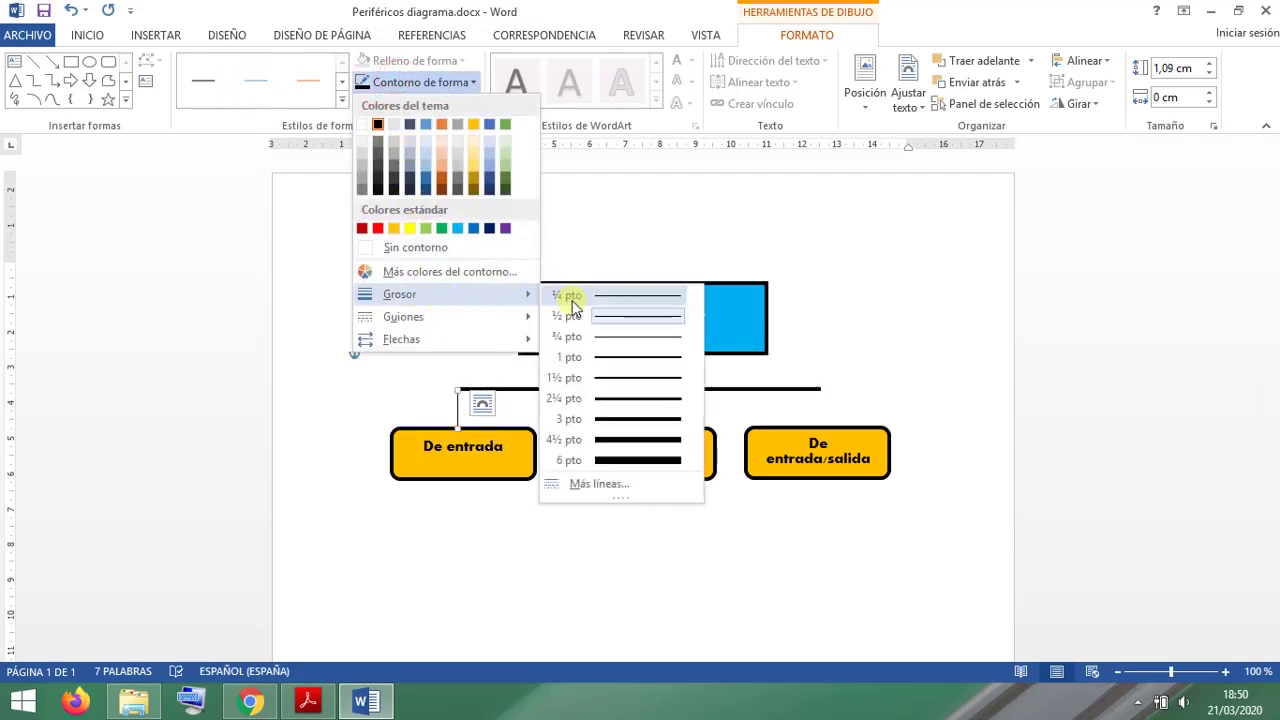
{"action": "left_click", "coordinate": [630, 400]}
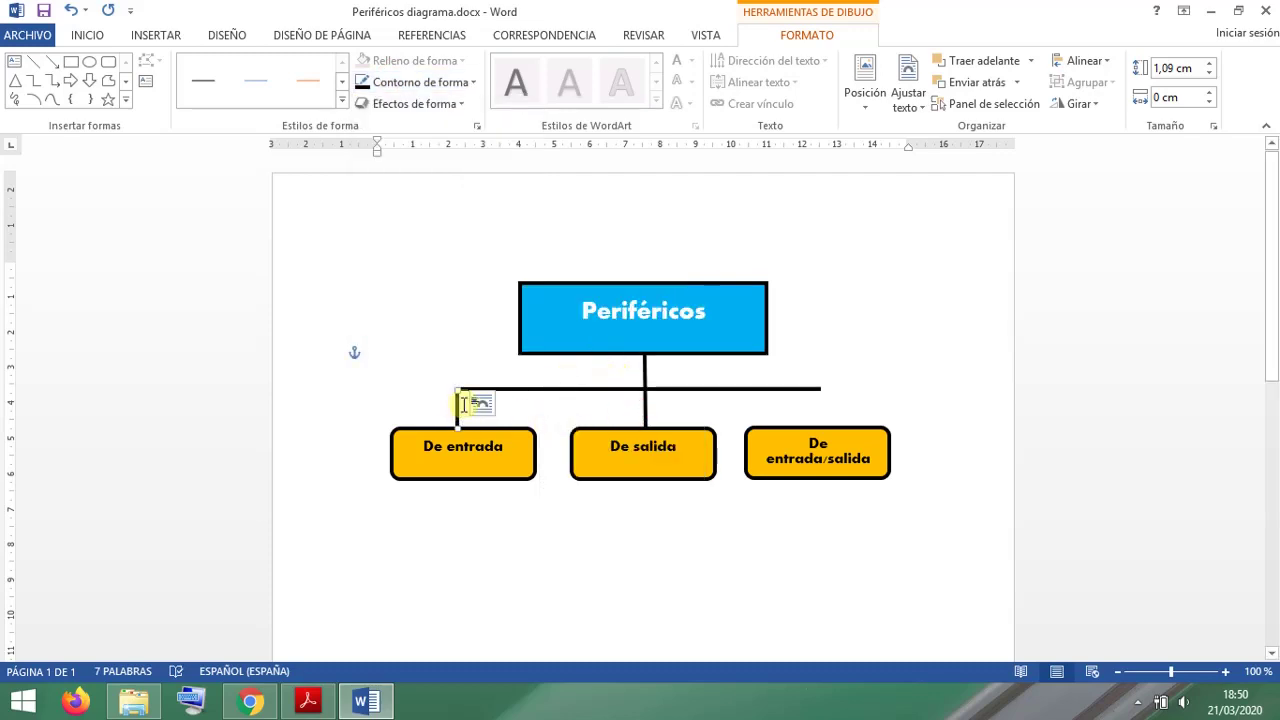
Step: Align the vertical connector with the horizontal line's end and check its placement
{"action": "left_click_drag", "start_coordinate": [463, 403], "coordinate": [821, 401]}
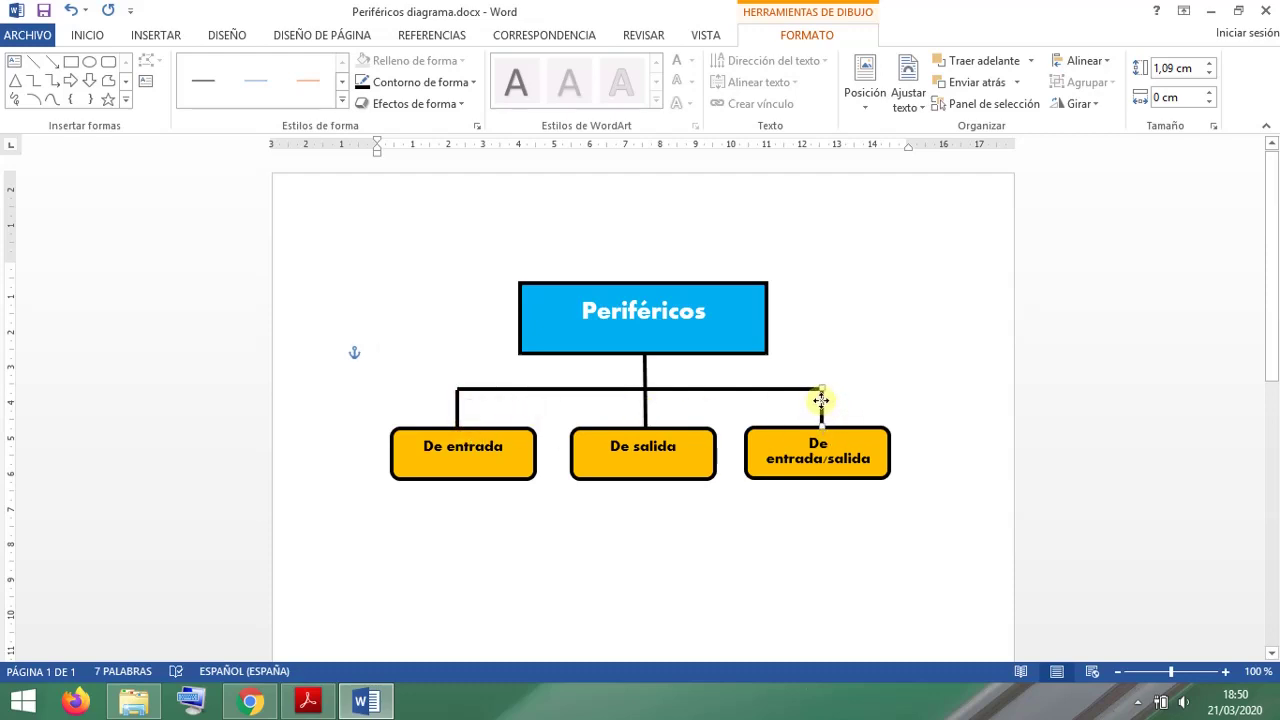
{"action": "left_click", "coordinate": [877, 401]}
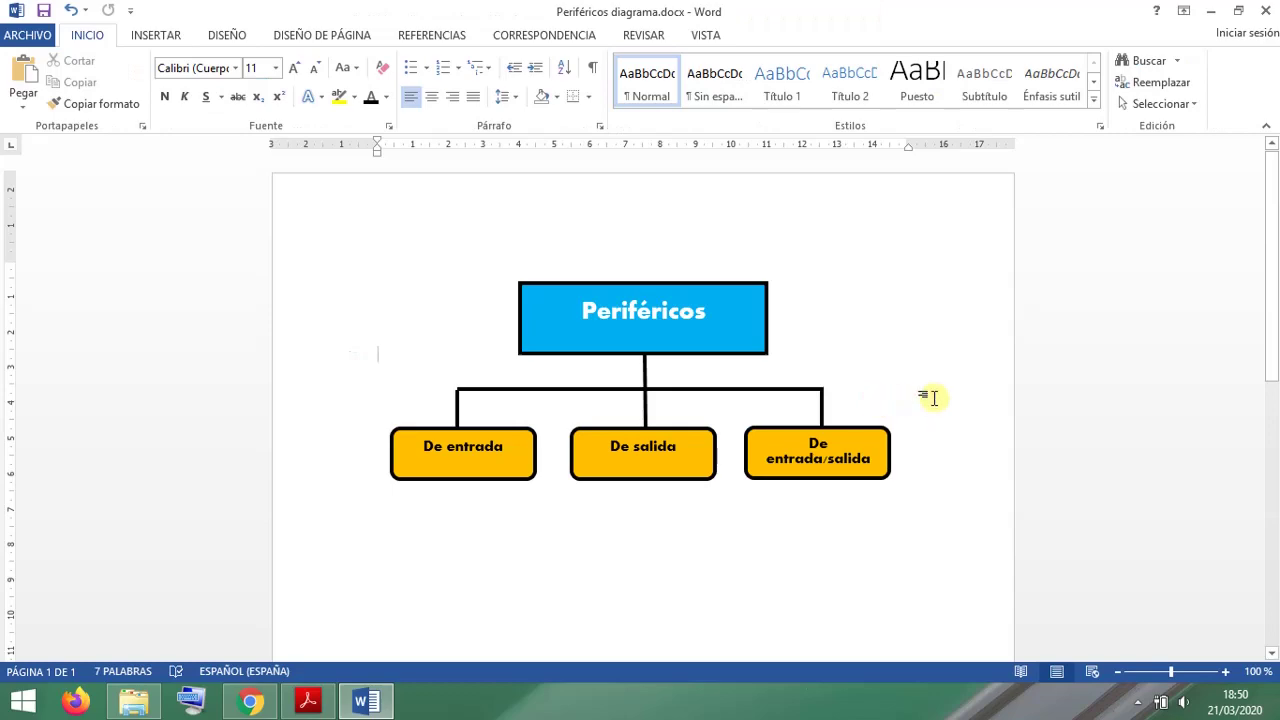
{"action": "left_click", "coordinate": [458, 402]}
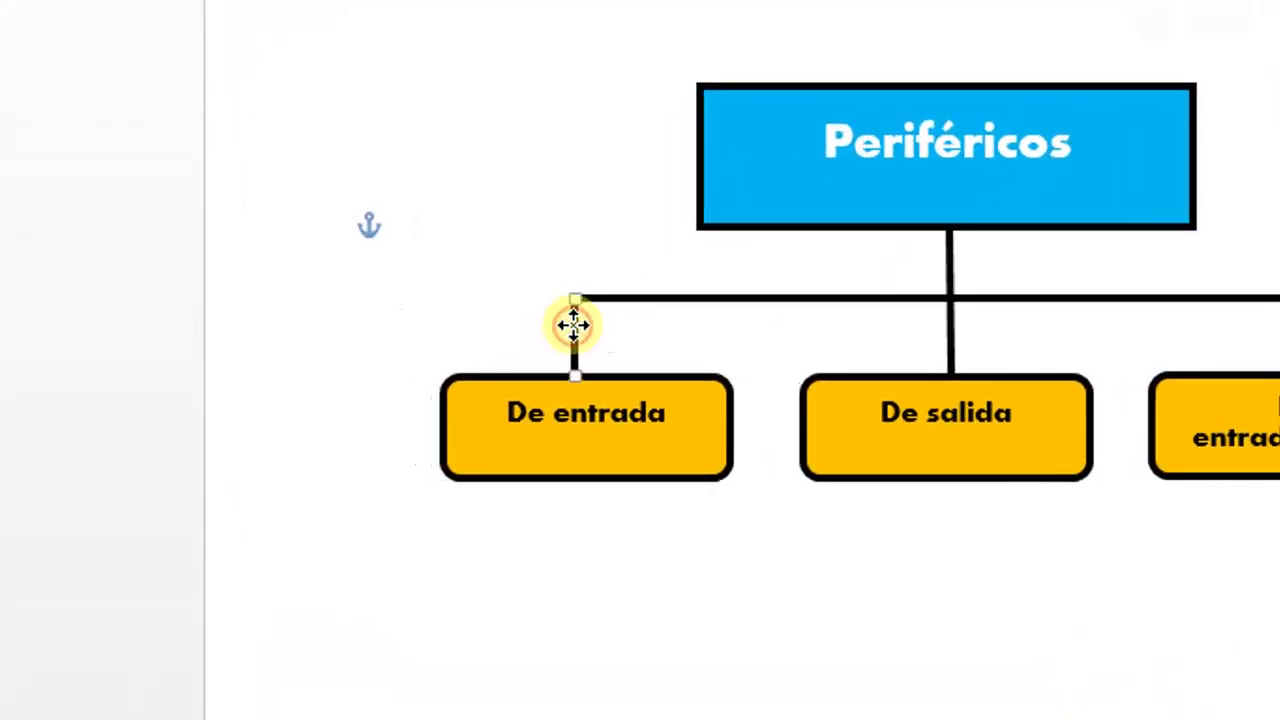
{"action": "left_click", "coordinate": [584, 243]}
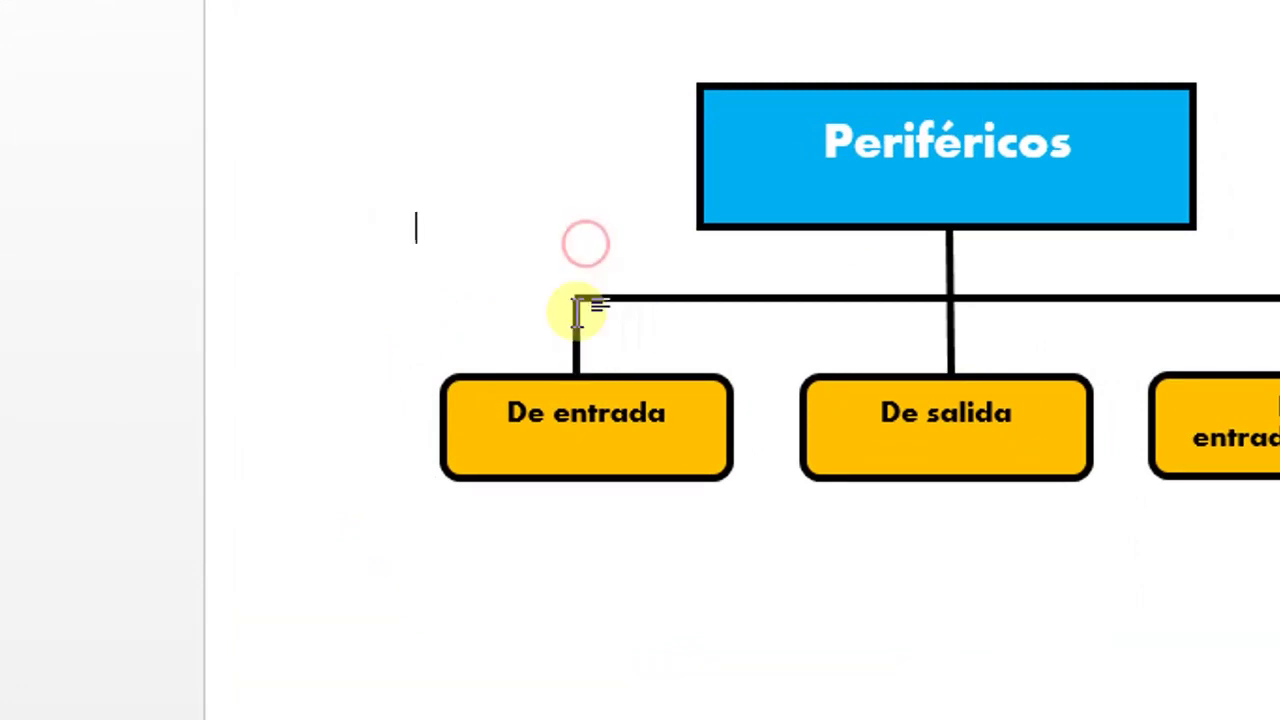
{"action": "left_click", "coordinate": [574, 331]}
{"action": "left_click", "coordinate": [577, 248]}
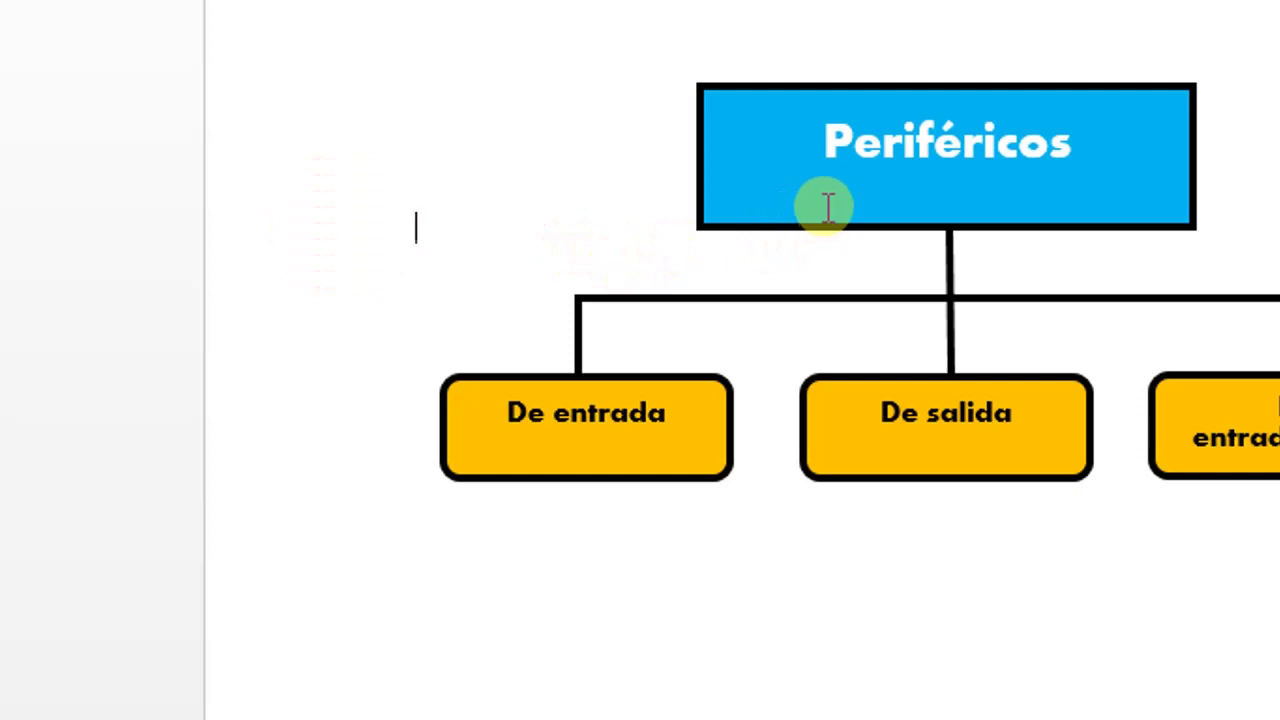
{"action": "left_click", "coordinate": [307, 700]}
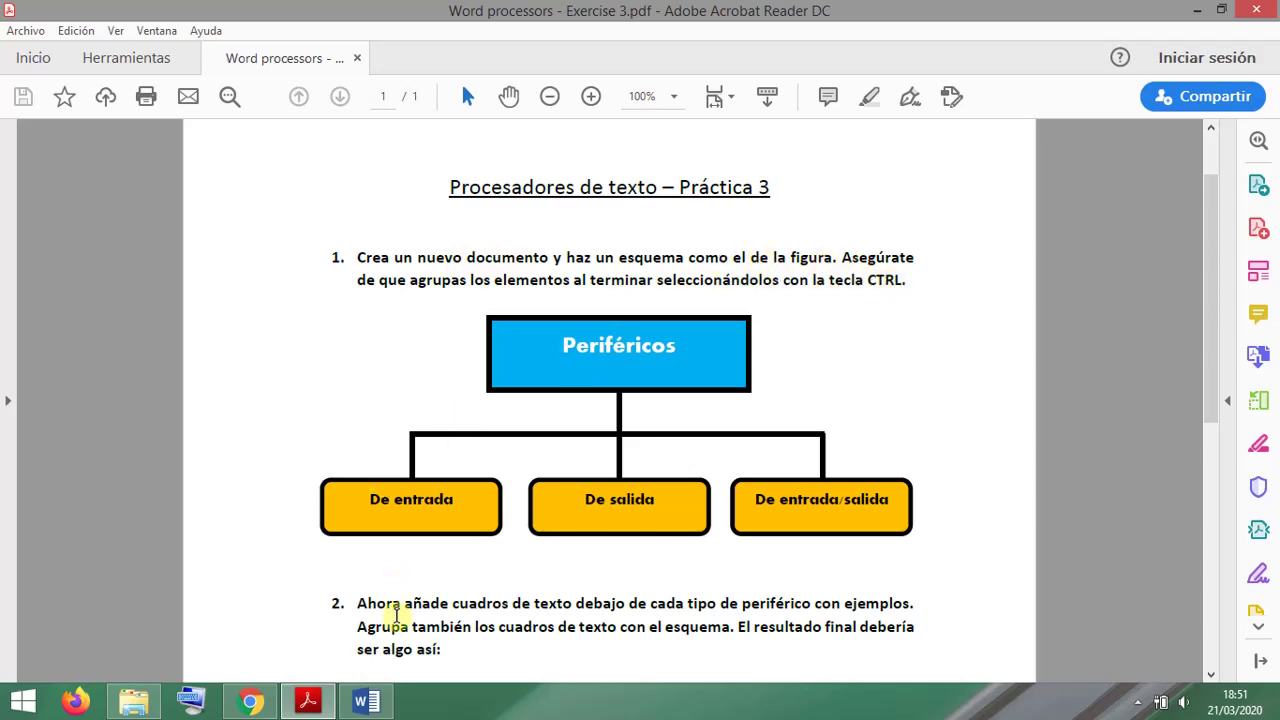
{"action": "left_click", "coordinate": [369, 704]}
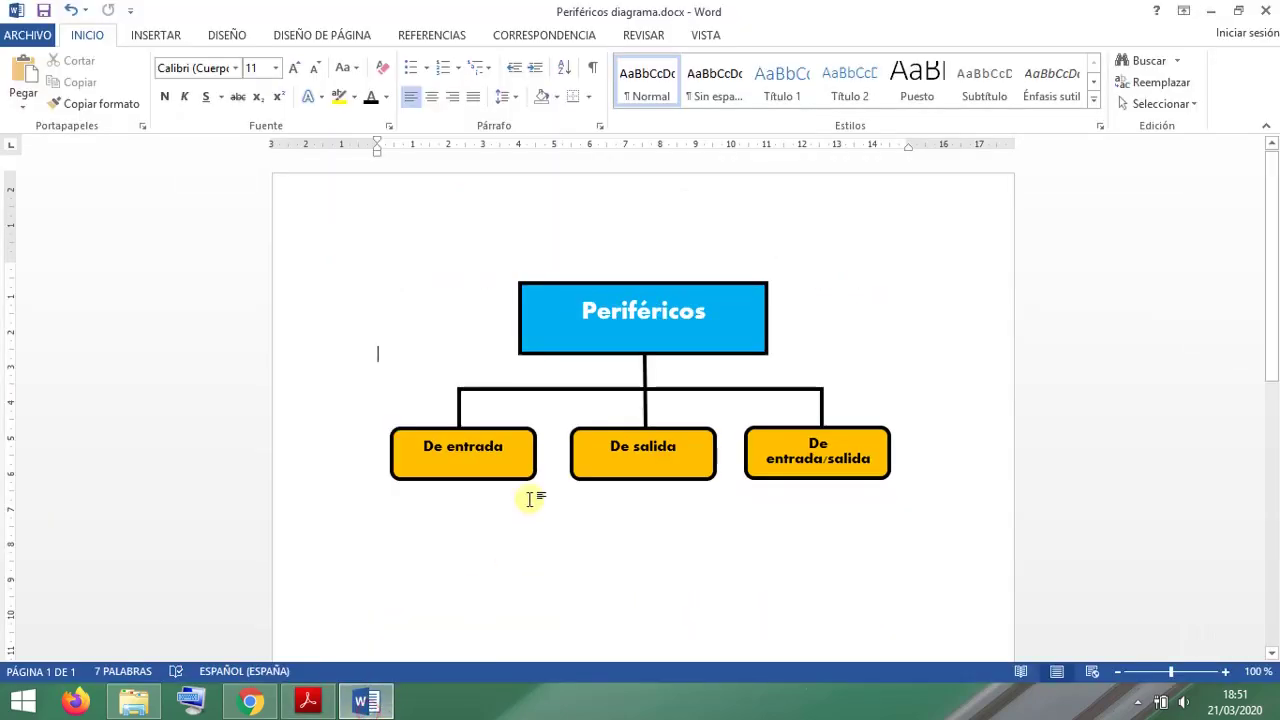
Step: Select the Periféricos box, all connectors and the three orange boxes together
{"action": "left_click", "coordinate": [543, 285]}
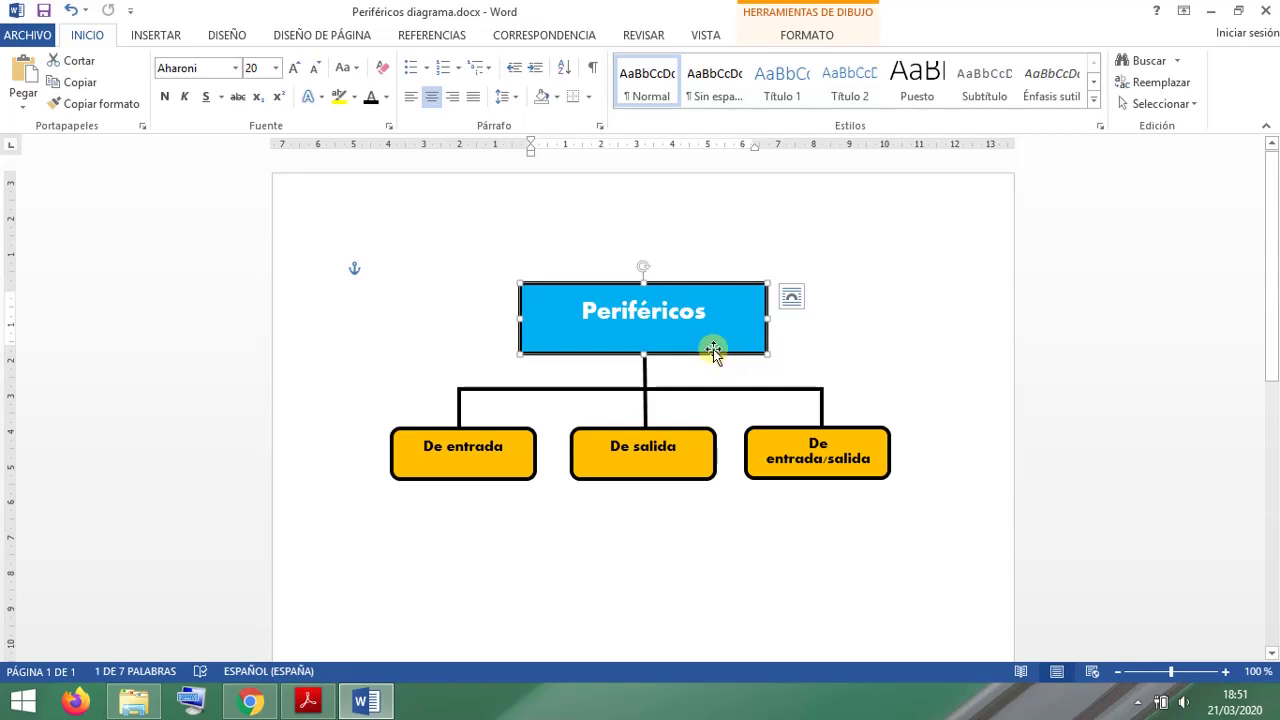
{"action": "left_click", "coordinate": [650, 377]}
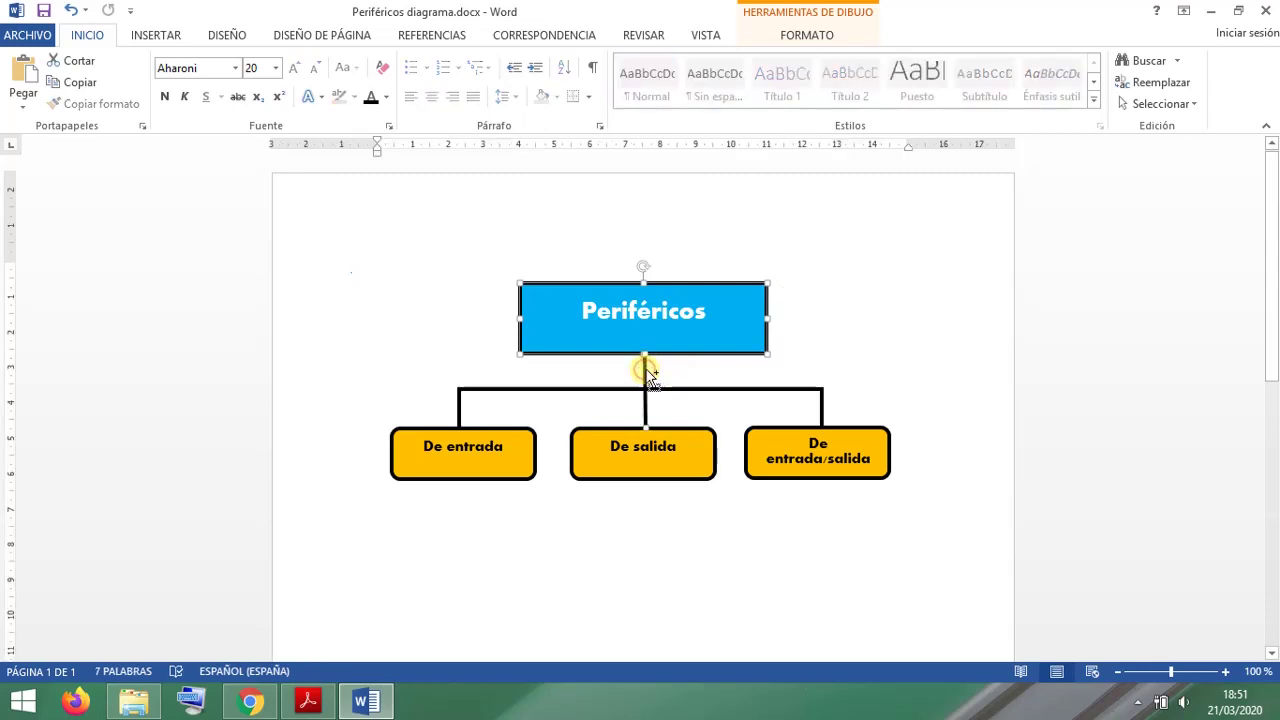
{"action": "left_click", "coordinate": [590, 388]}
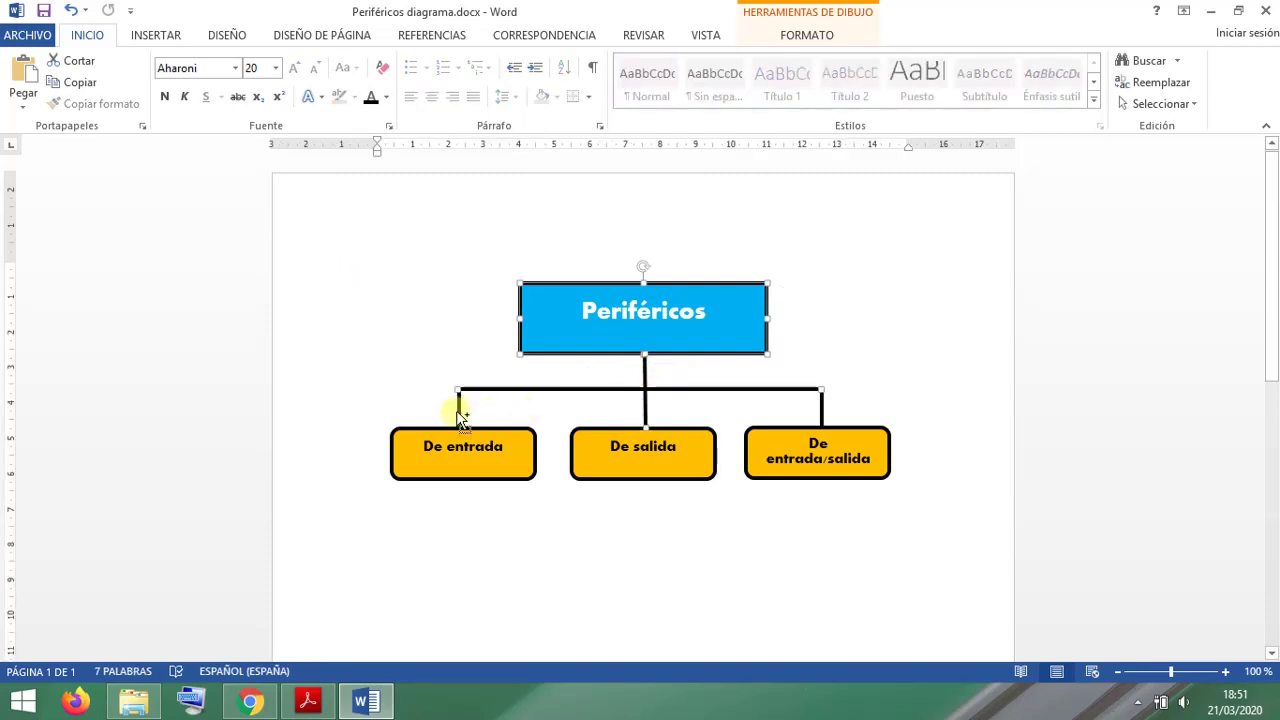
{"action": "left_click", "coordinate": [505, 430], "text": "shift"}
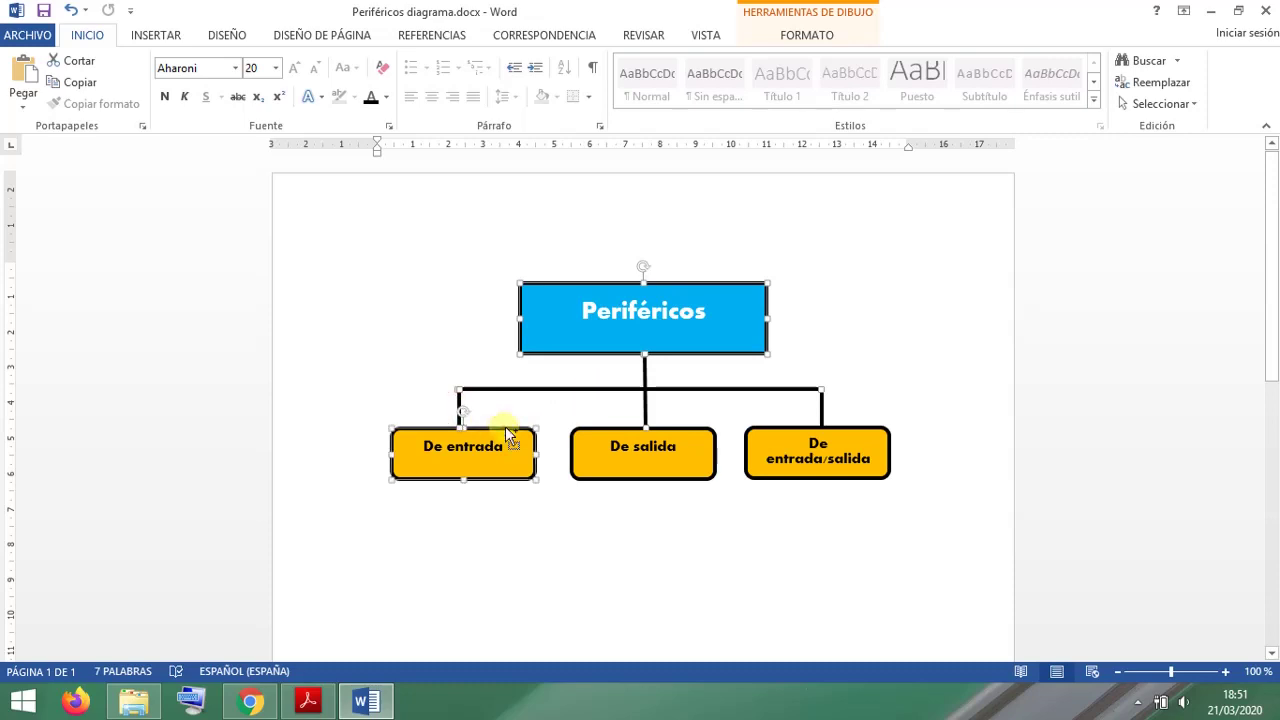
{"action": "left_click", "coordinate": [605, 434], "text": "shift"}
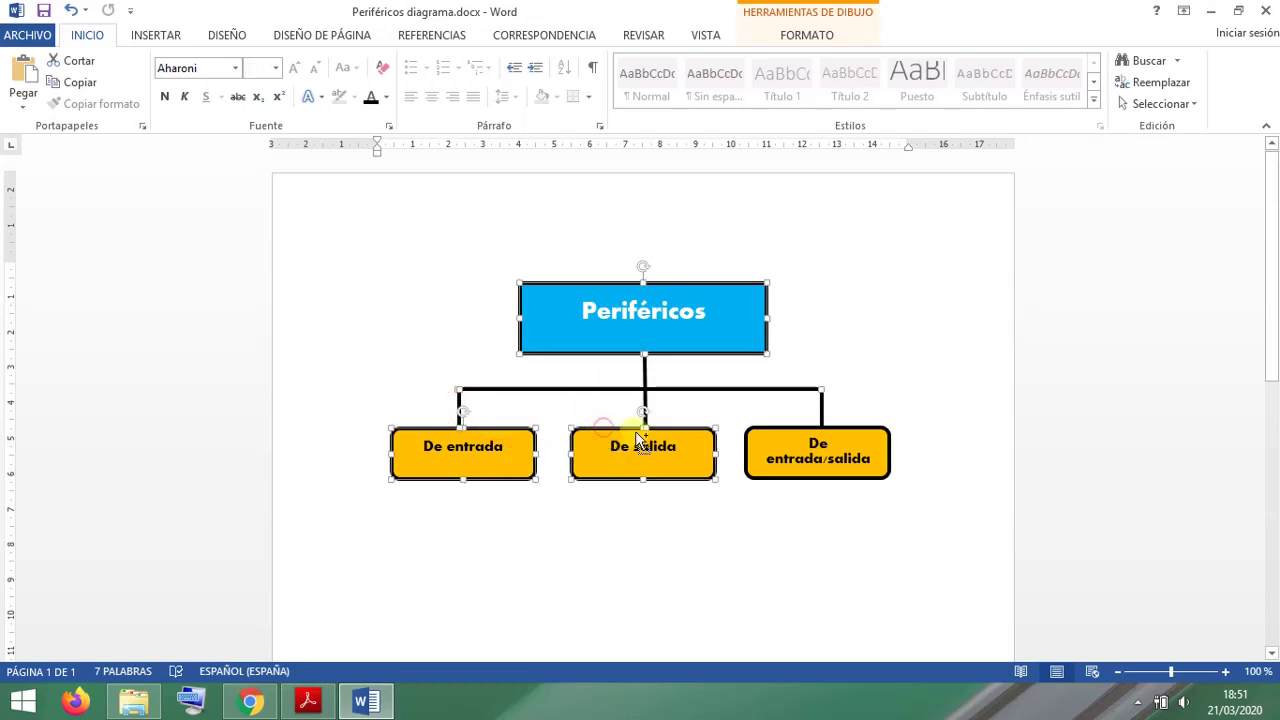
{"action": "left_click", "coordinate": [822, 410], "text": "shift"}
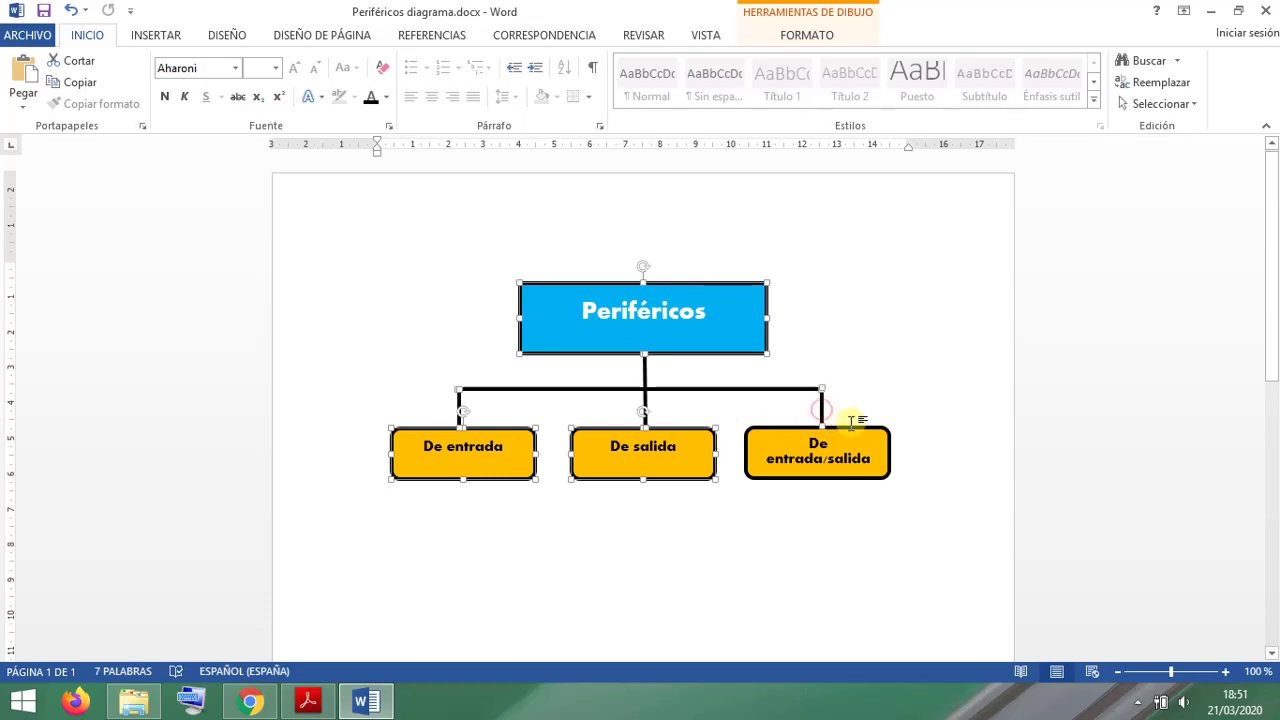
{"action": "left_click", "coordinate": [857, 430], "text": "shift"}
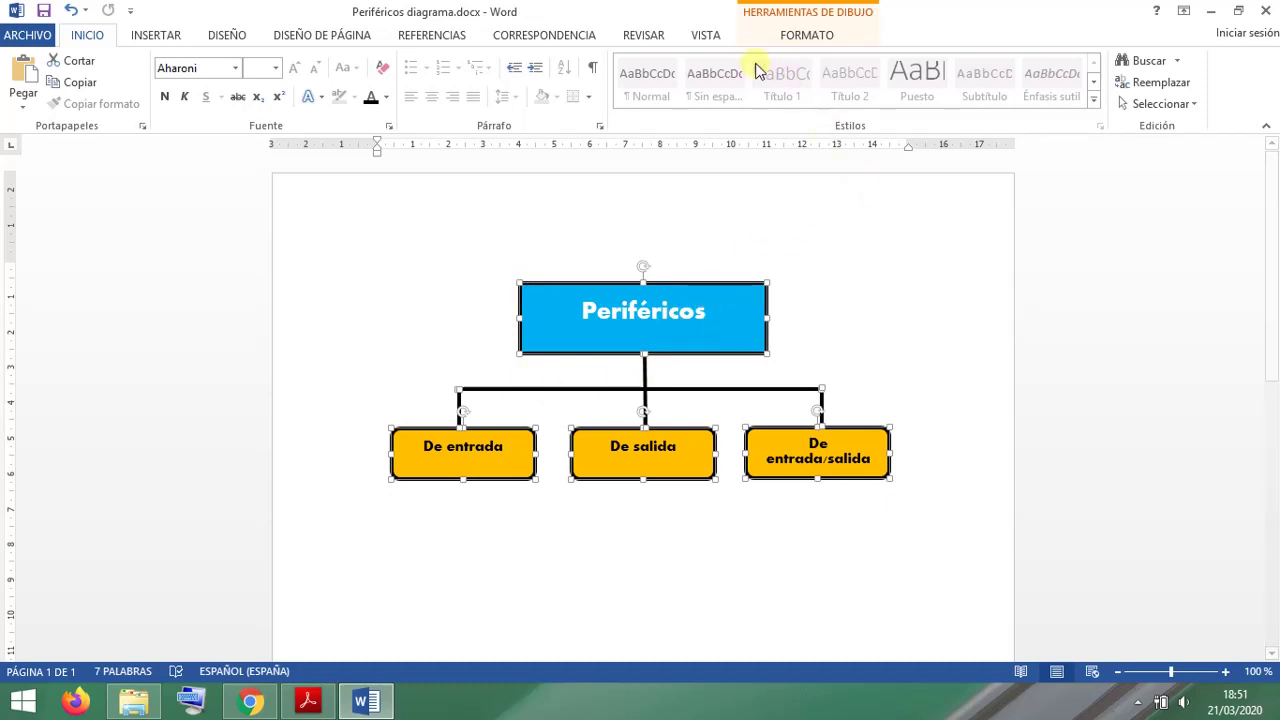
Step: Search the ribbon tabs for the grouping command, ending on the shape arrangement options
{"action": "left_click", "coordinate": [698, 38]}
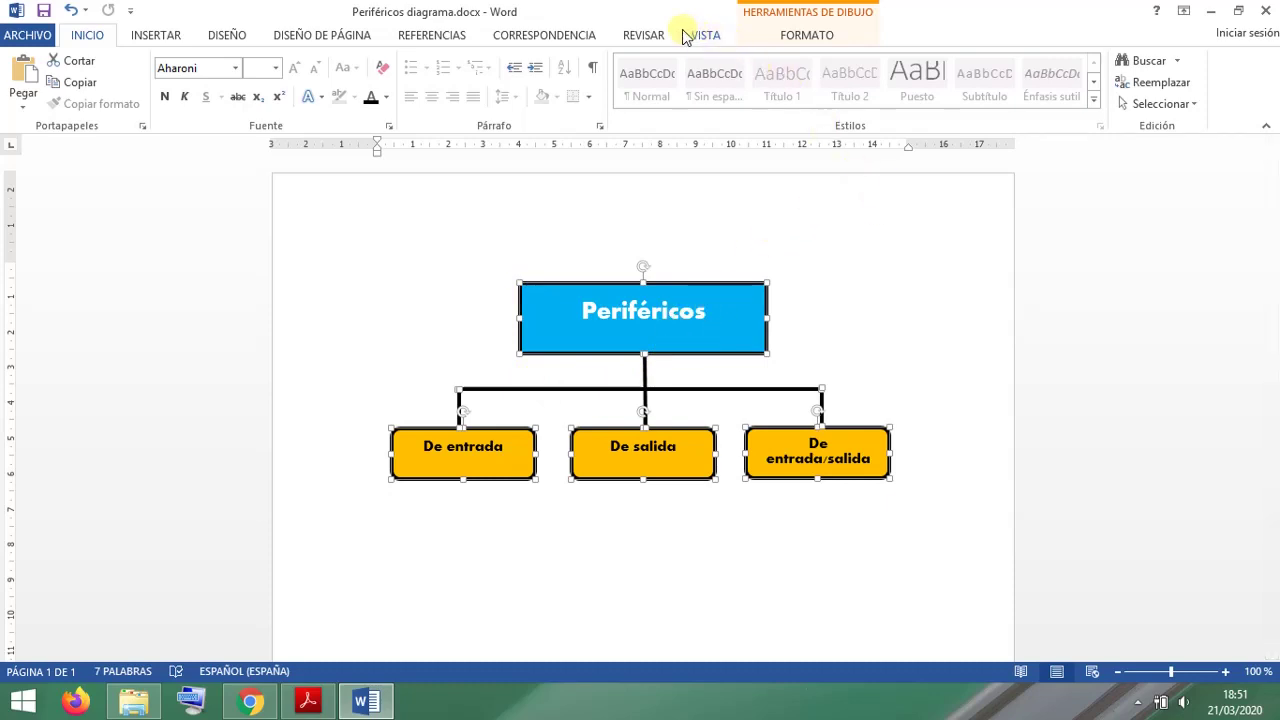
{"action": "left_click", "coordinate": [690, 37]}
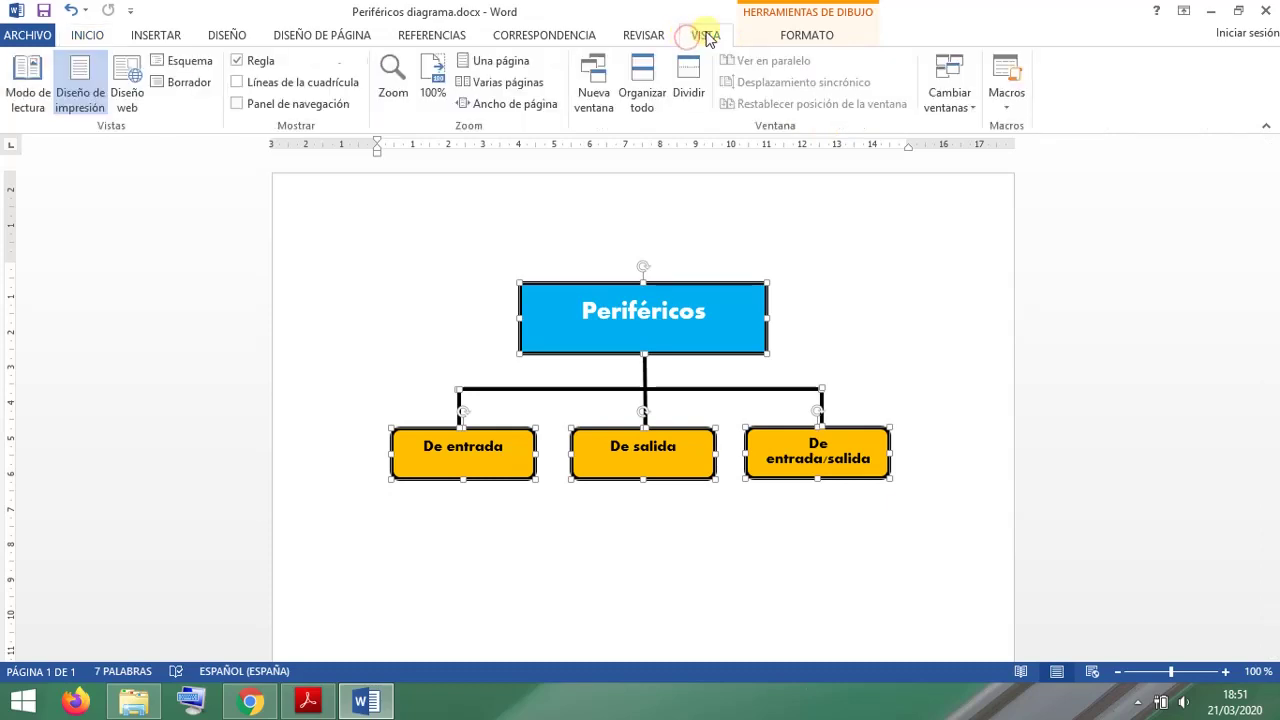
{"action": "left_click", "coordinate": [658, 36]}
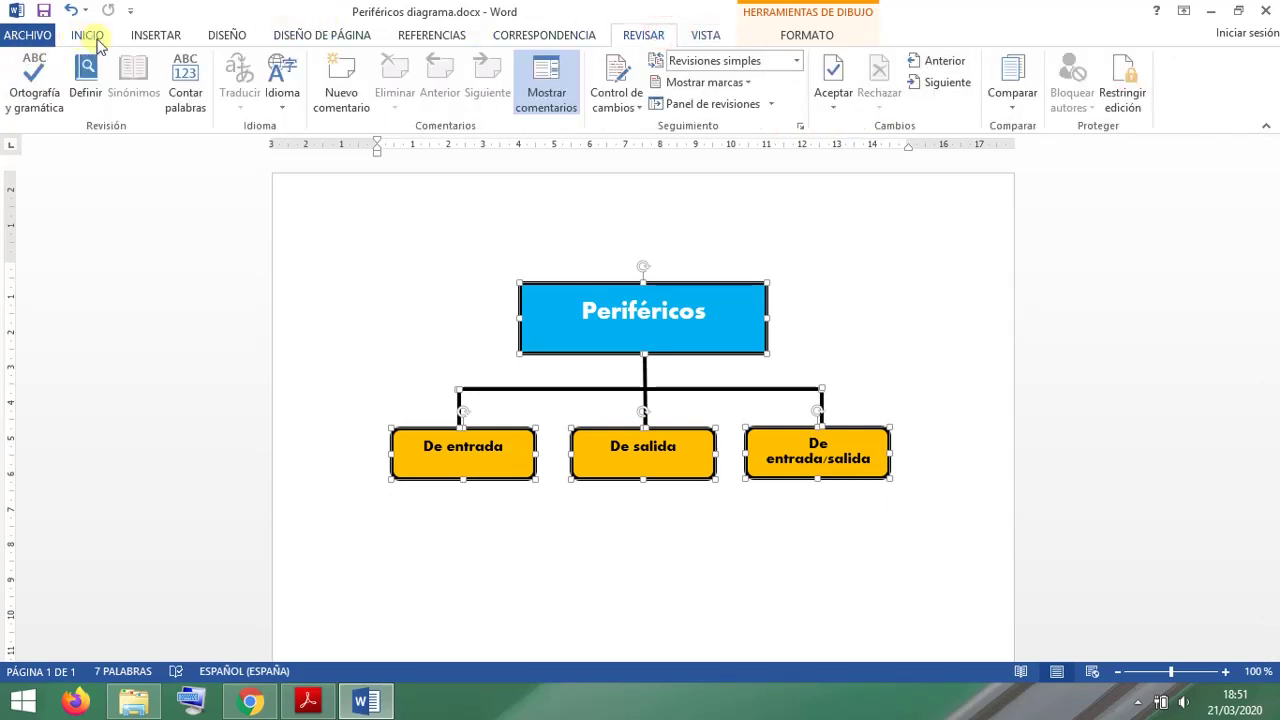
{"action": "left_click", "coordinate": [130, 37]}
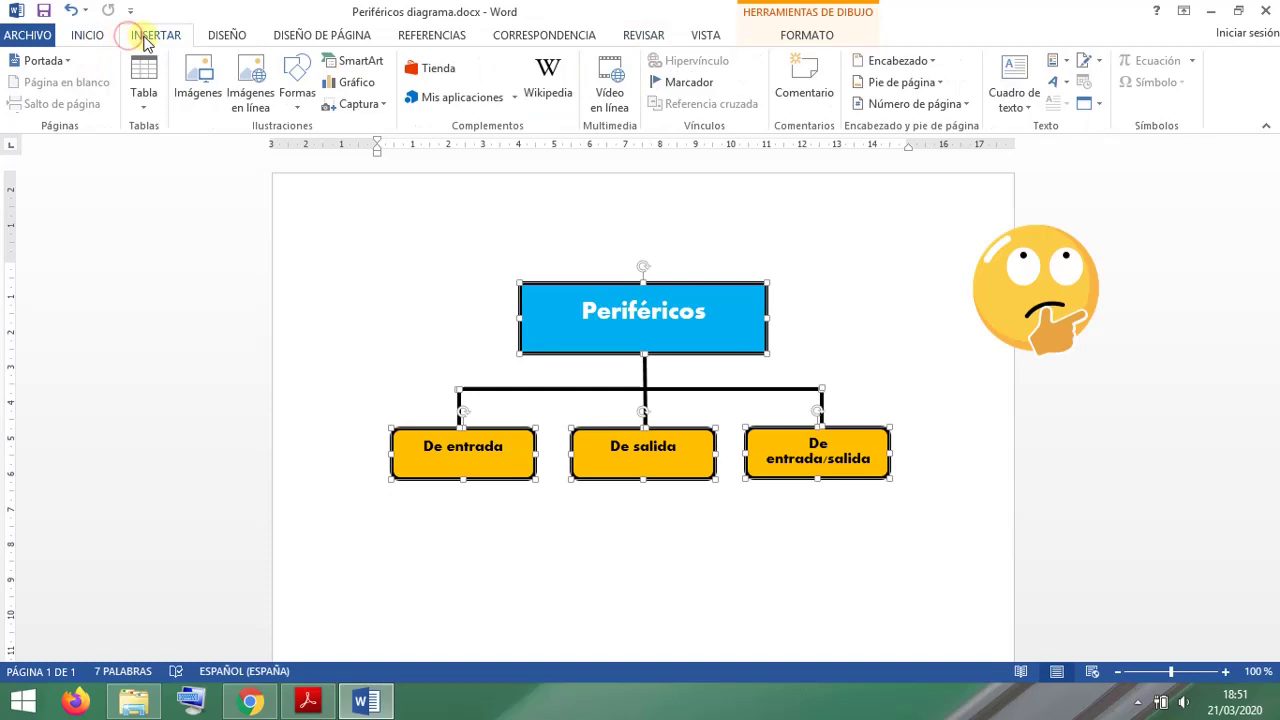
{"action": "left_click", "coordinate": [222, 37]}
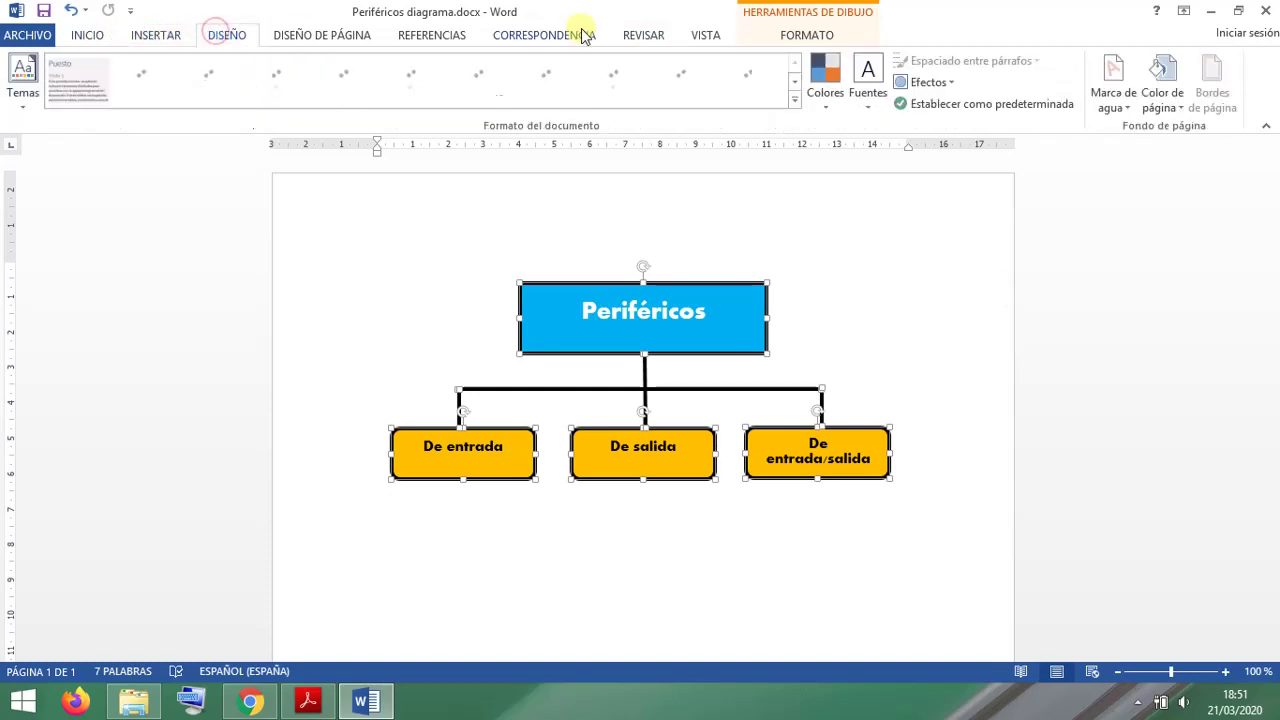
{"action": "left_click", "coordinate": [703, 35]}
{"action": "left_click", "coordinate": [771, 38]}
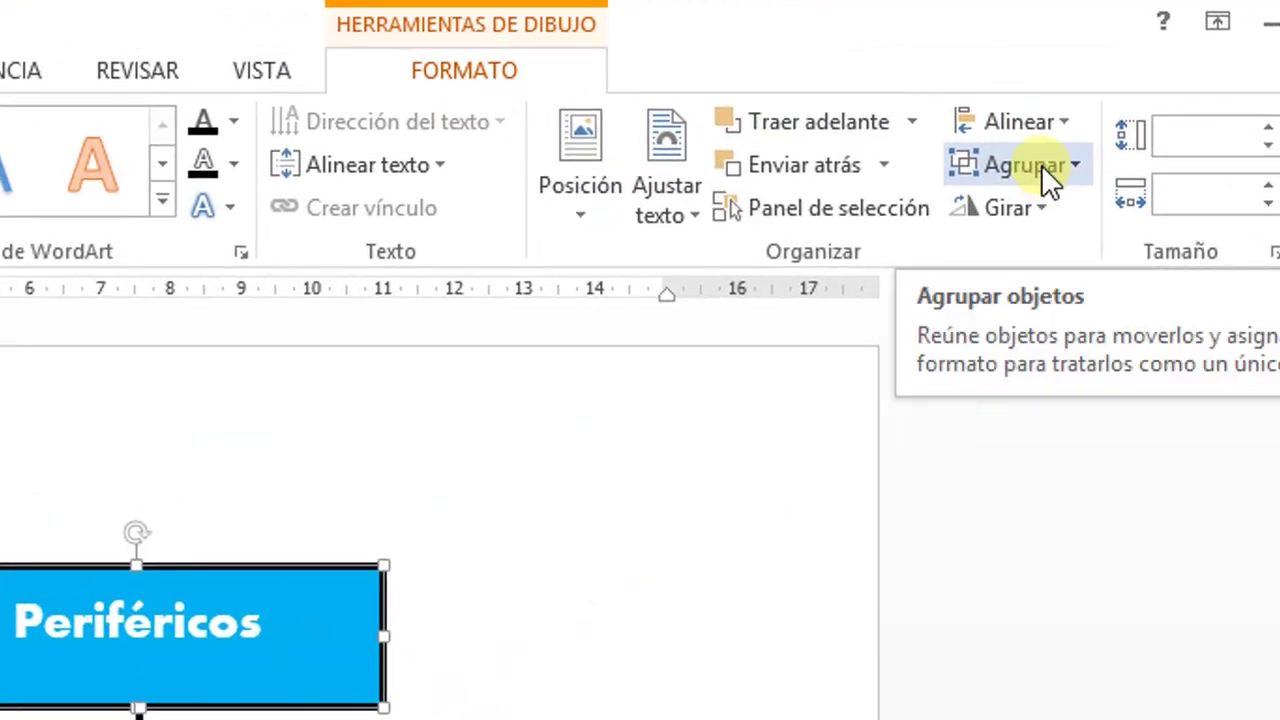
{"action": "left_click", "coordinate": [1047, 180]}
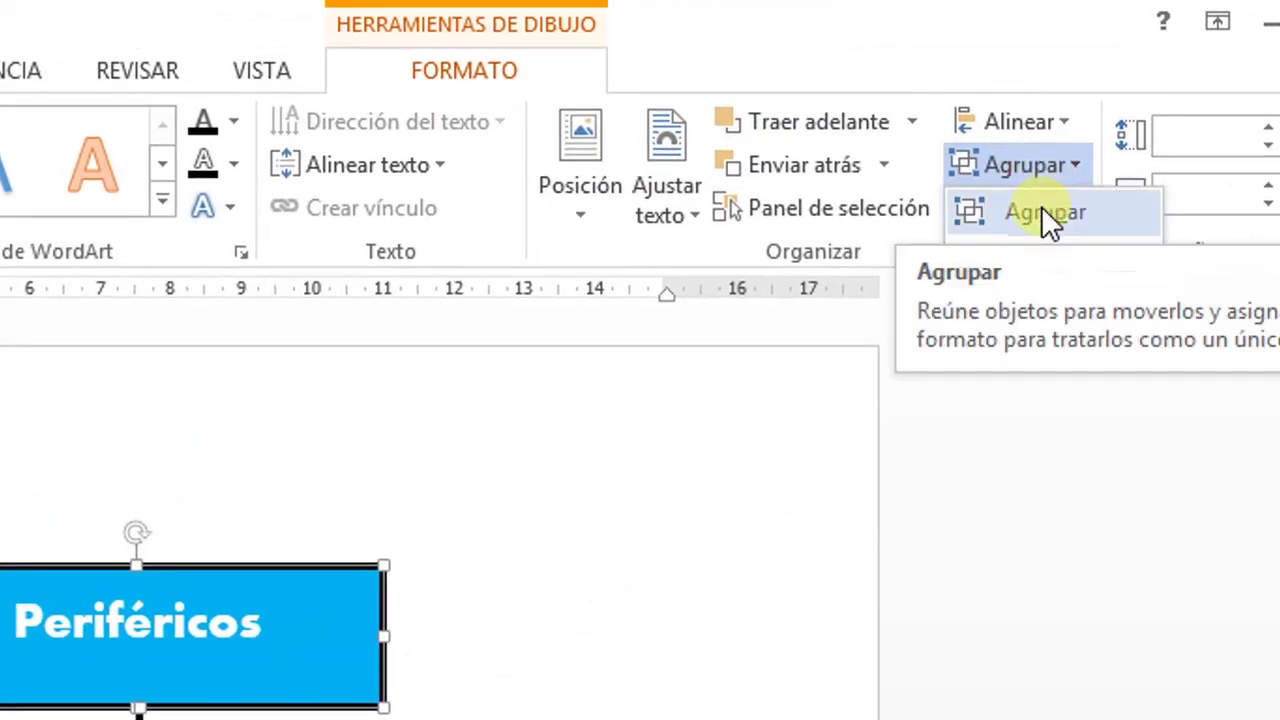
{"action": "left_click", "coordinate": [1041, 210]}
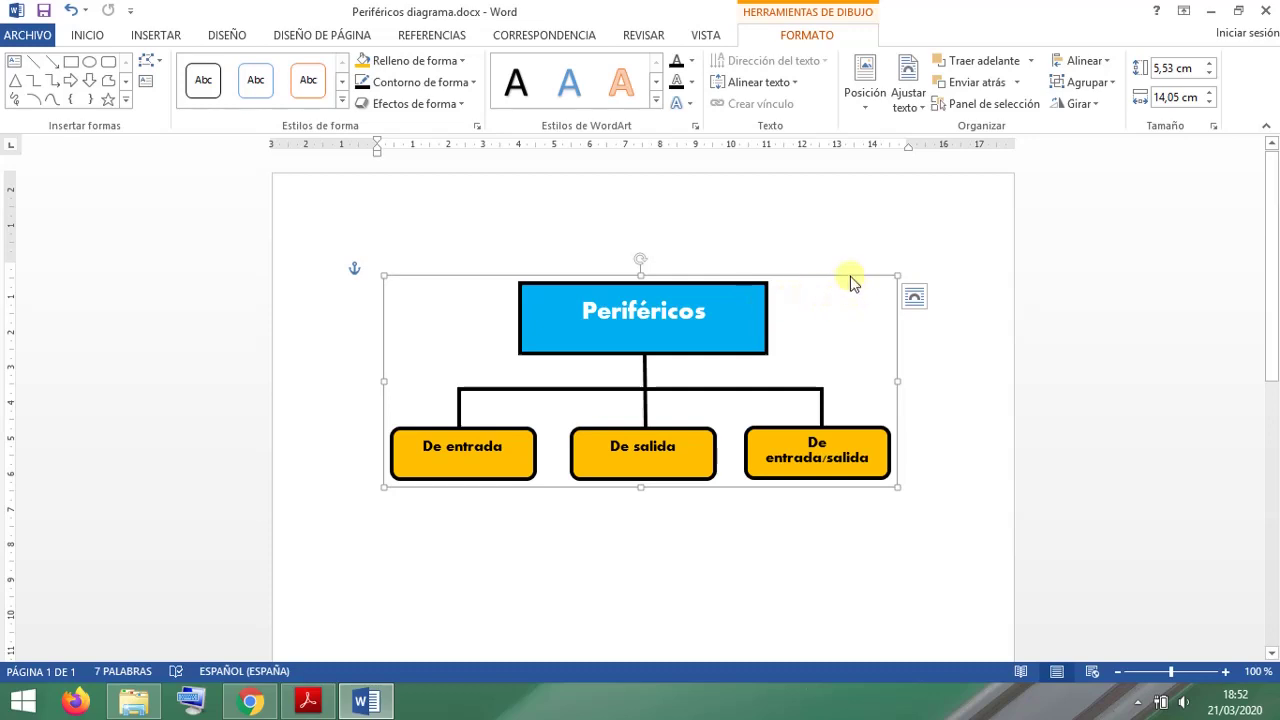
{"action": "mouse_move", "coordinate": [849, 278]}
{"action": "left_mouse_down"}
{"action": "mouse_move", "coordinate": [880, 320]}
{"action": "mouse_move", "coordinate": [931, 320]}
{"action": "mouse_move", "coordinate": [780, 274]}
{"action": "mouse_move", "coordinate": [913, 305]}
{"action": "mouse_move", "coordinate": [851, 331]}
{"action": "mouse_move", "coordinate": [837, 283]}
{"action": "mouse_move", "coordinate": [857, 290]}
{"action": "left_mouse_up"}
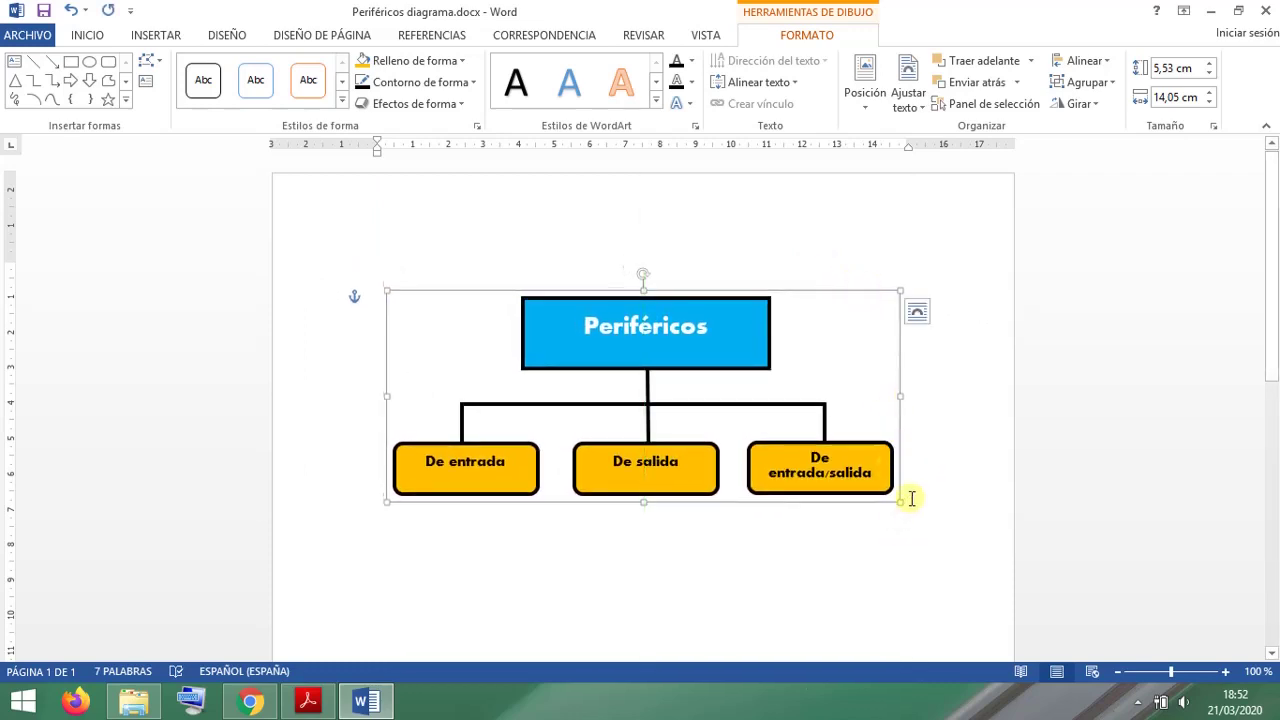
{"action": "mouse_move", "coordinate": [900, 501]}
{"action": "left_mouse_down"}
{"action": "mouse_move", "coordinate": [928, 517]}
{"action": "mouse_move", "coordinate": [880, 491]}
{"action": "mouse_move", "coordinate": [886, 500]}
{"action": "left_mouse_up"}
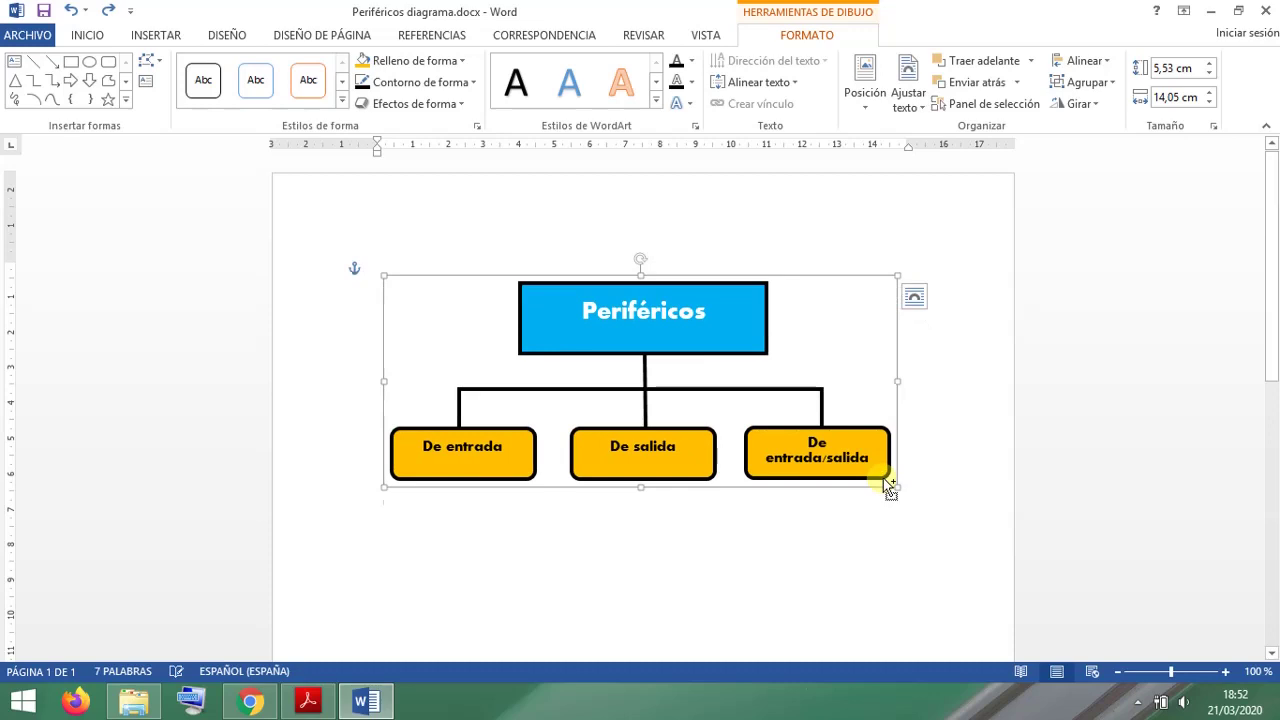
{"action": "key", "text": "ctrl+shift+g"}
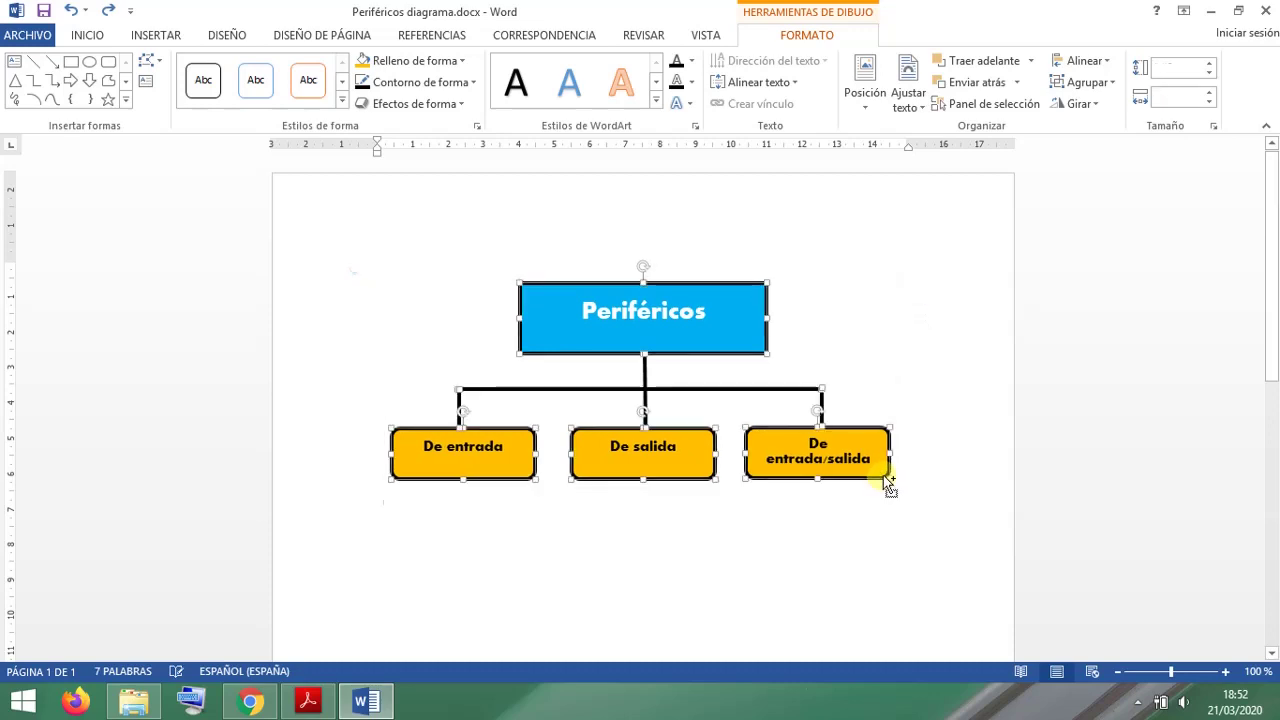
{"action": "left_click", "coordinate": [821, 306]}
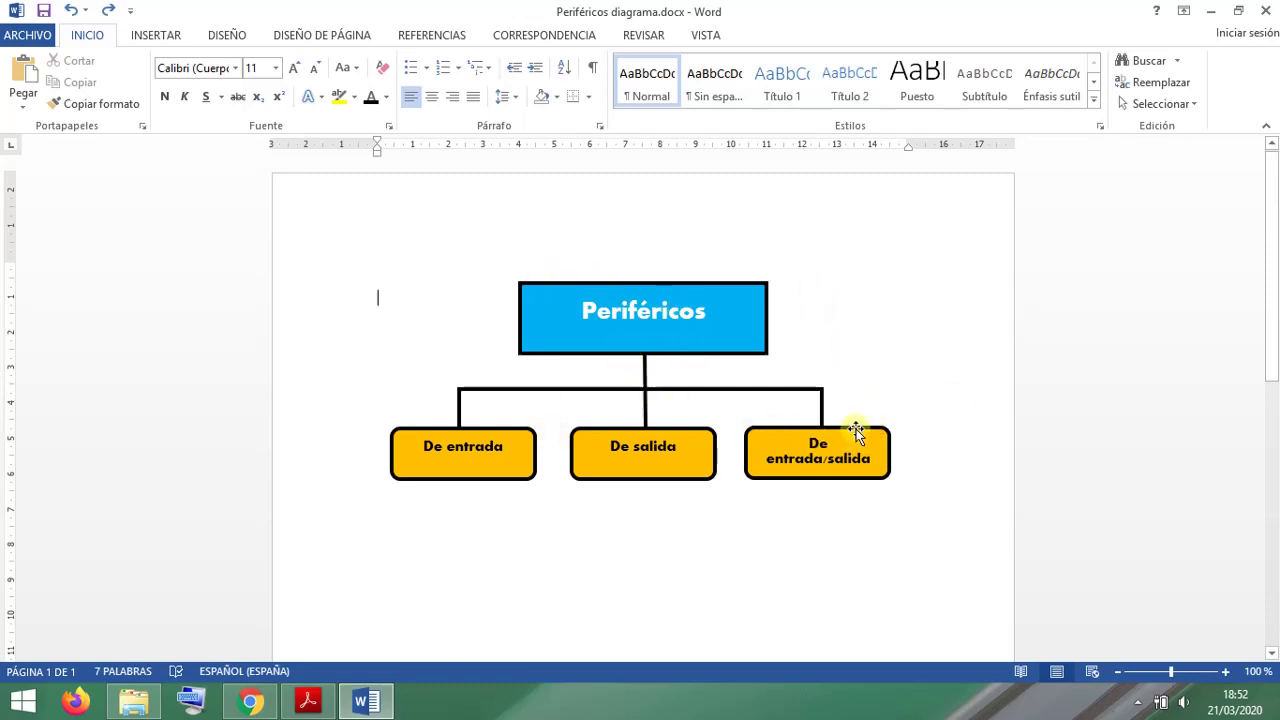
Step: Undo the accidental moves of the De entrada/salida box and right connector
{"action": "left_click_drag", "start_coordinate": [855, 429], "coordinate": [869, 513]}
{"action": "left_click_drag", "start_coordinate": [822, 408], "coordinate": [856, 458]}
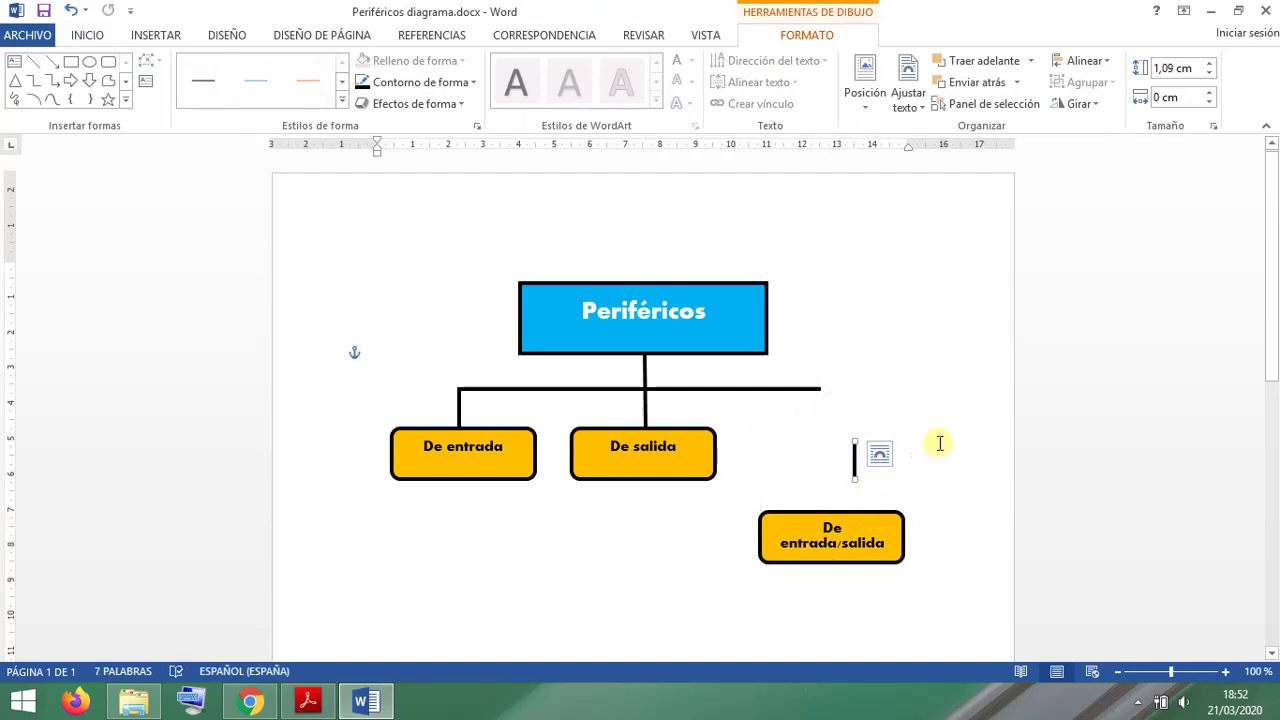
{"action": "key", "text": "ctrl+z"}
{"action": "key", "text": "ctrl+z"}
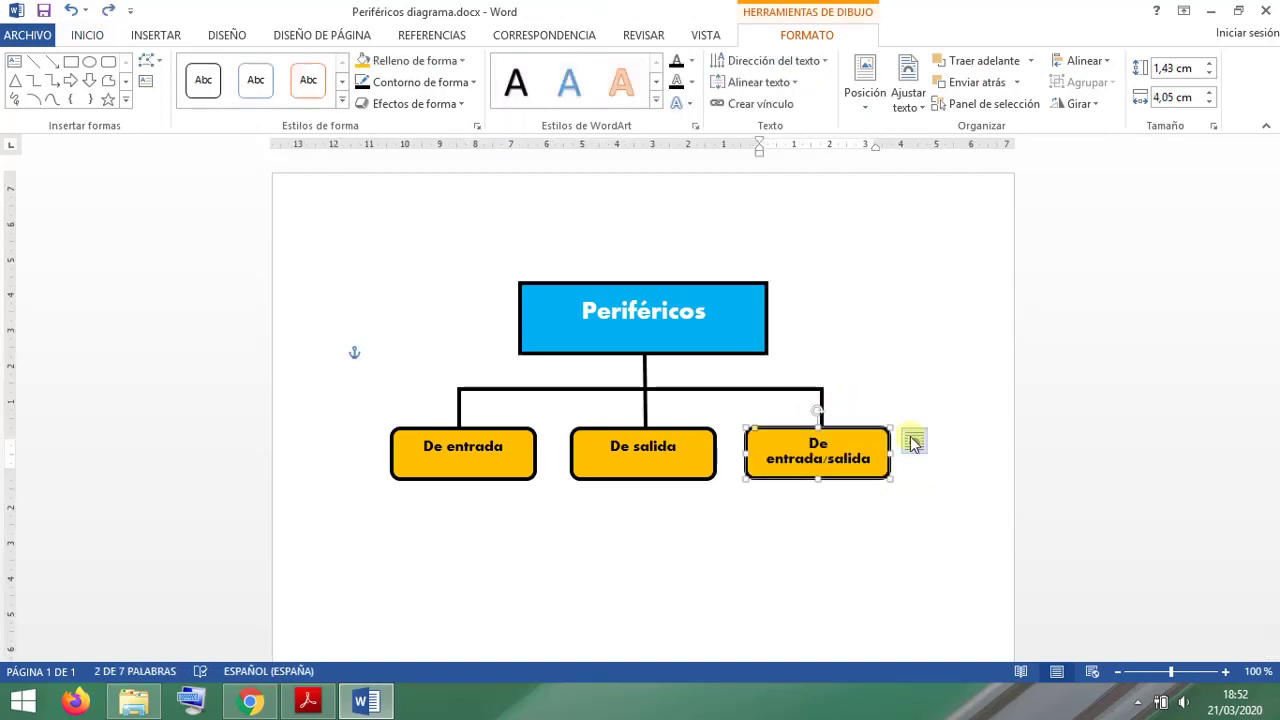
{"action": "left_click", "coordinate": [716, 460], "text": "shift"}
{"action": "left_click", "coordinate": [680, 393]}
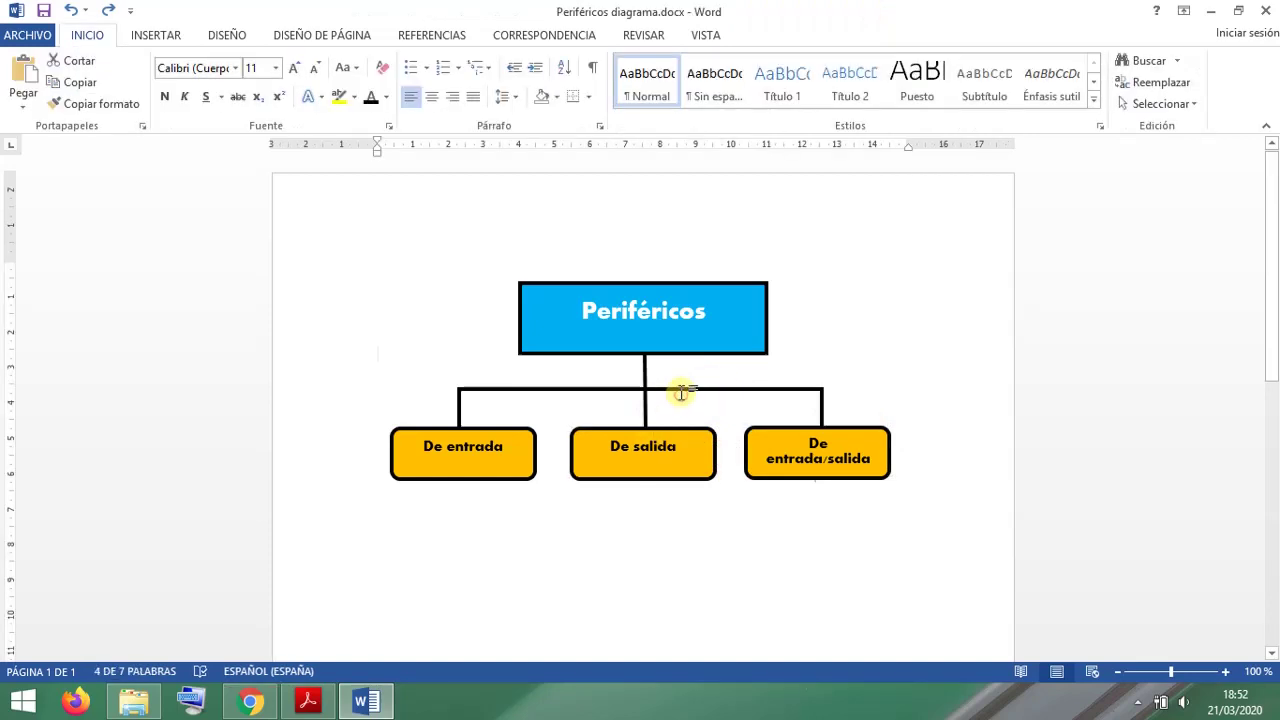
{"action": "left_click", "coordinate": [664, 284]}
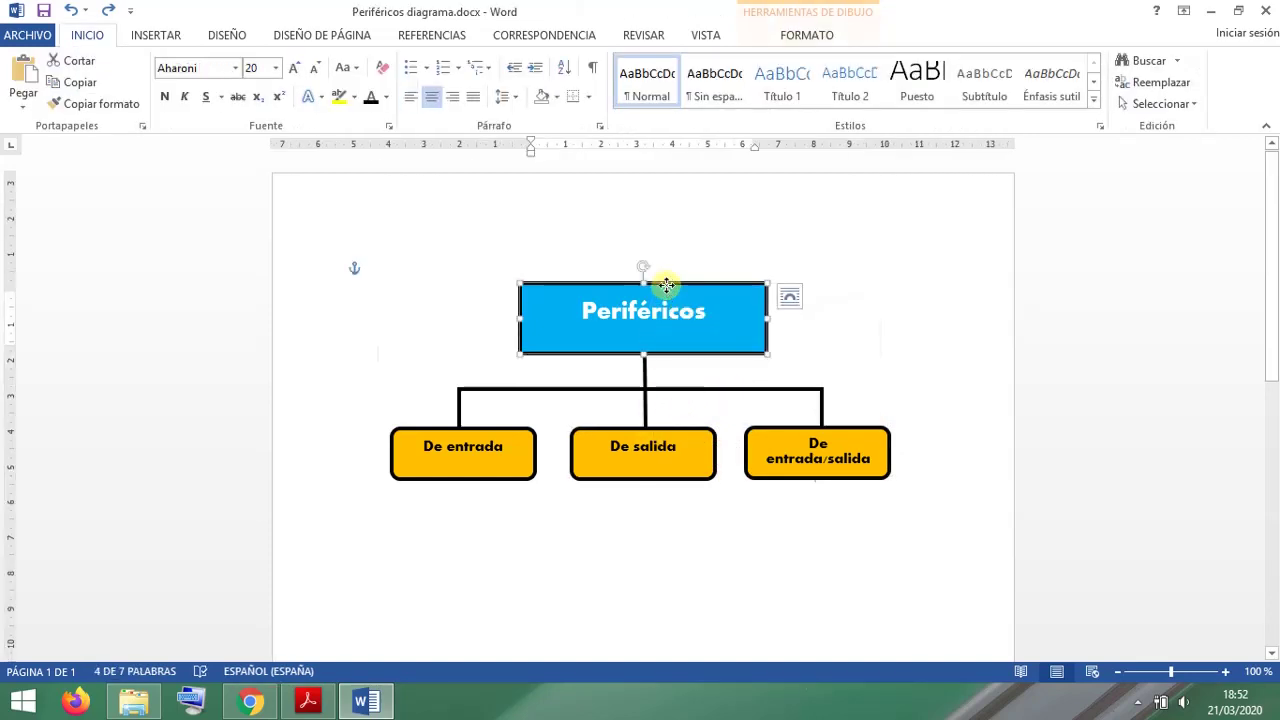
{"action": "left_click", "coordinate": [641, 370]}
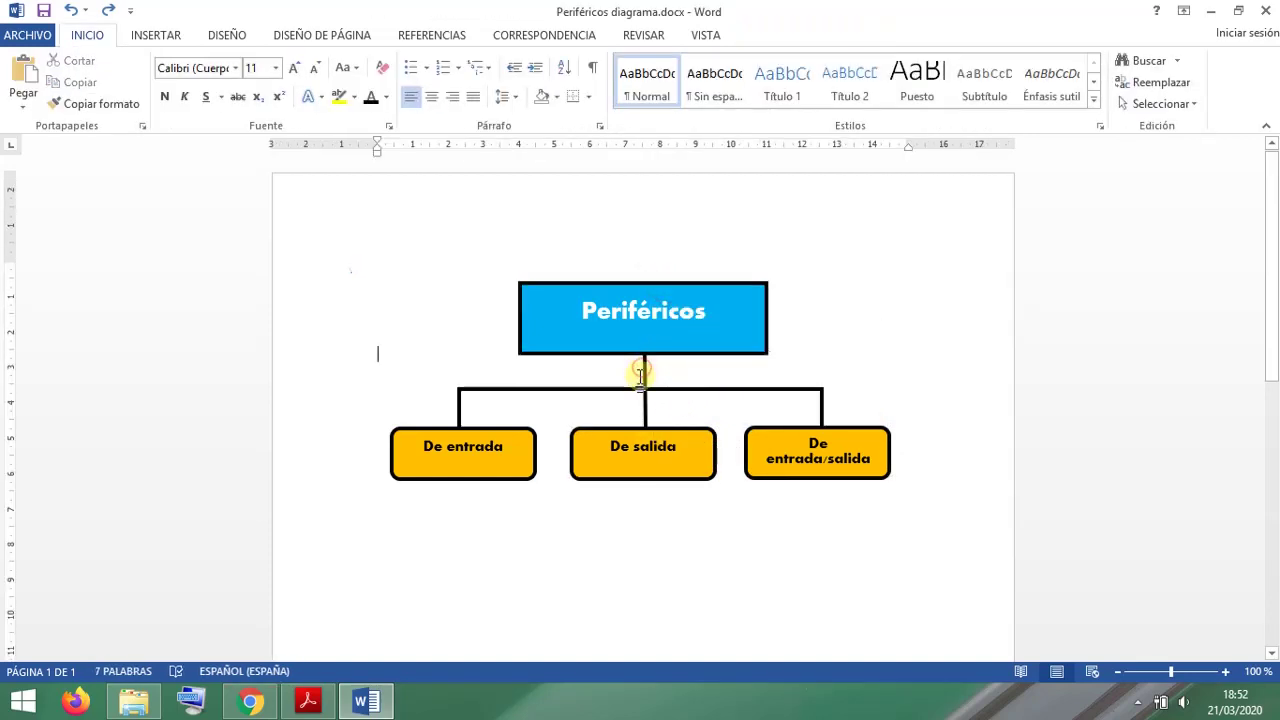
Step: Select Periféricos, the three orange boxes and connectors, and group them with Agrupar
{"action": "left_click", "coordinate": [643, 290]}
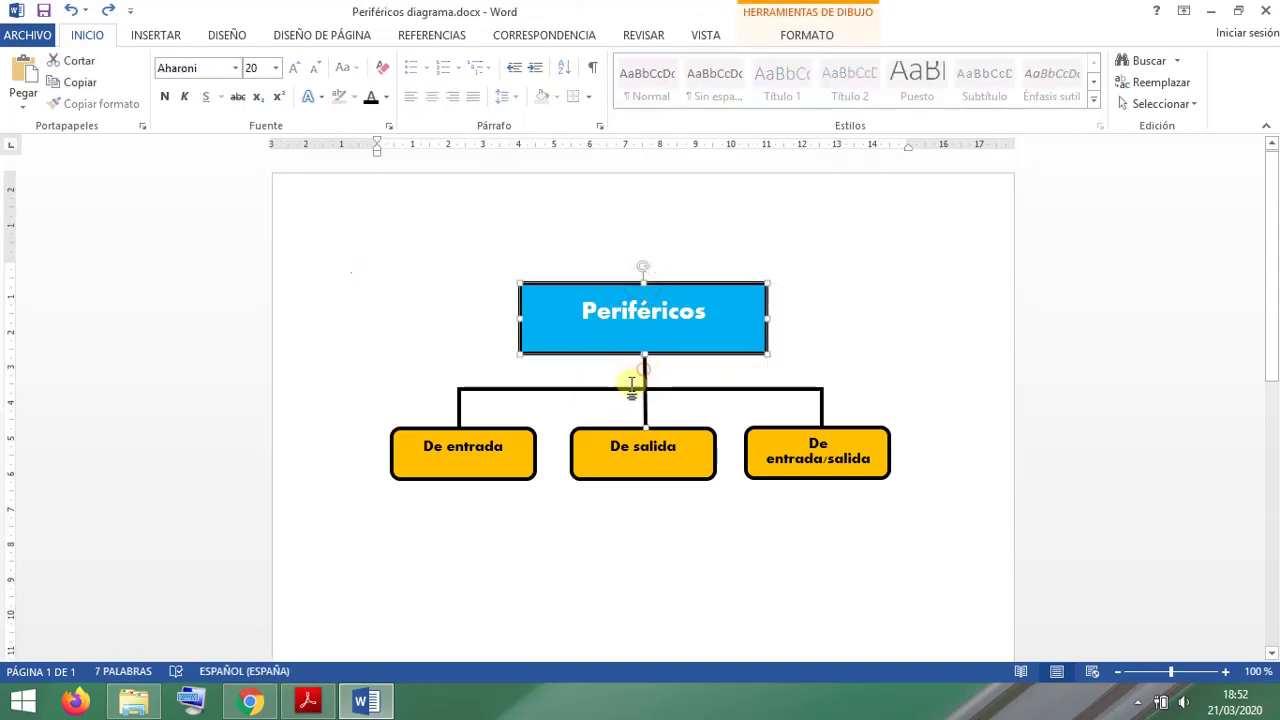
{"action": "left_click", "coordinate": [598, 390]}
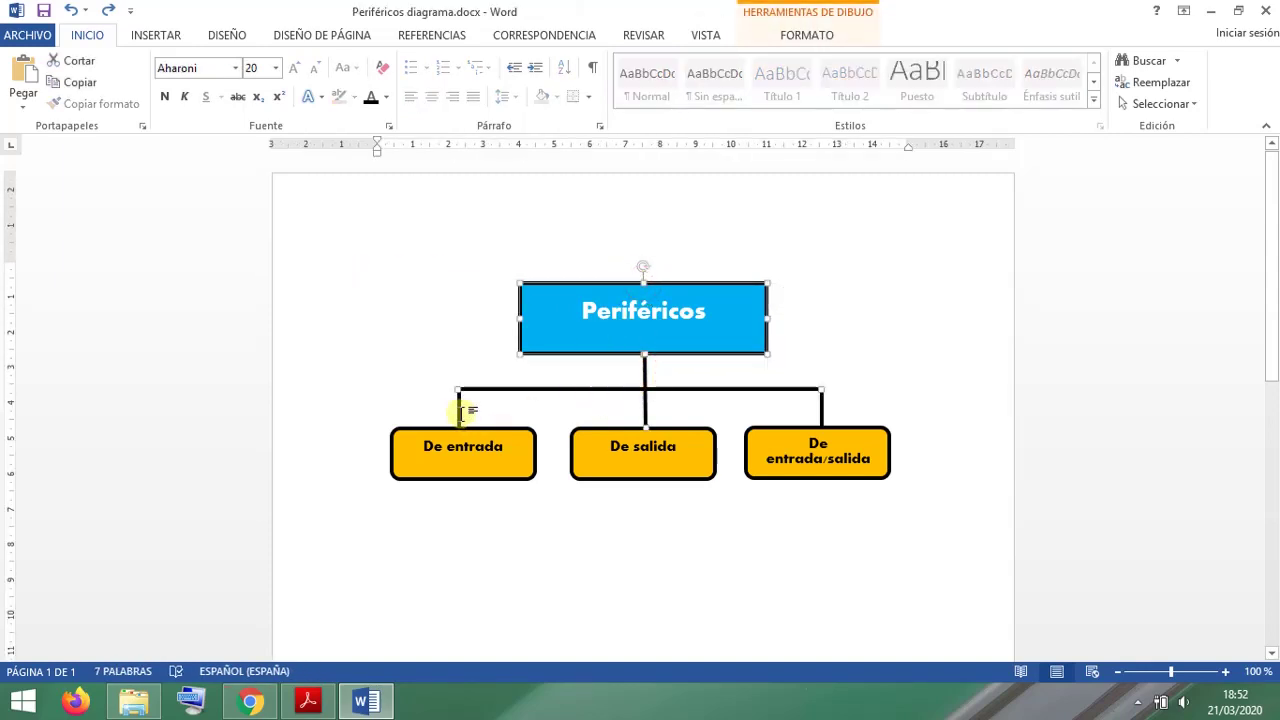
{"action": "left_click", "coordinate": [508, 427], "text": "shift"}
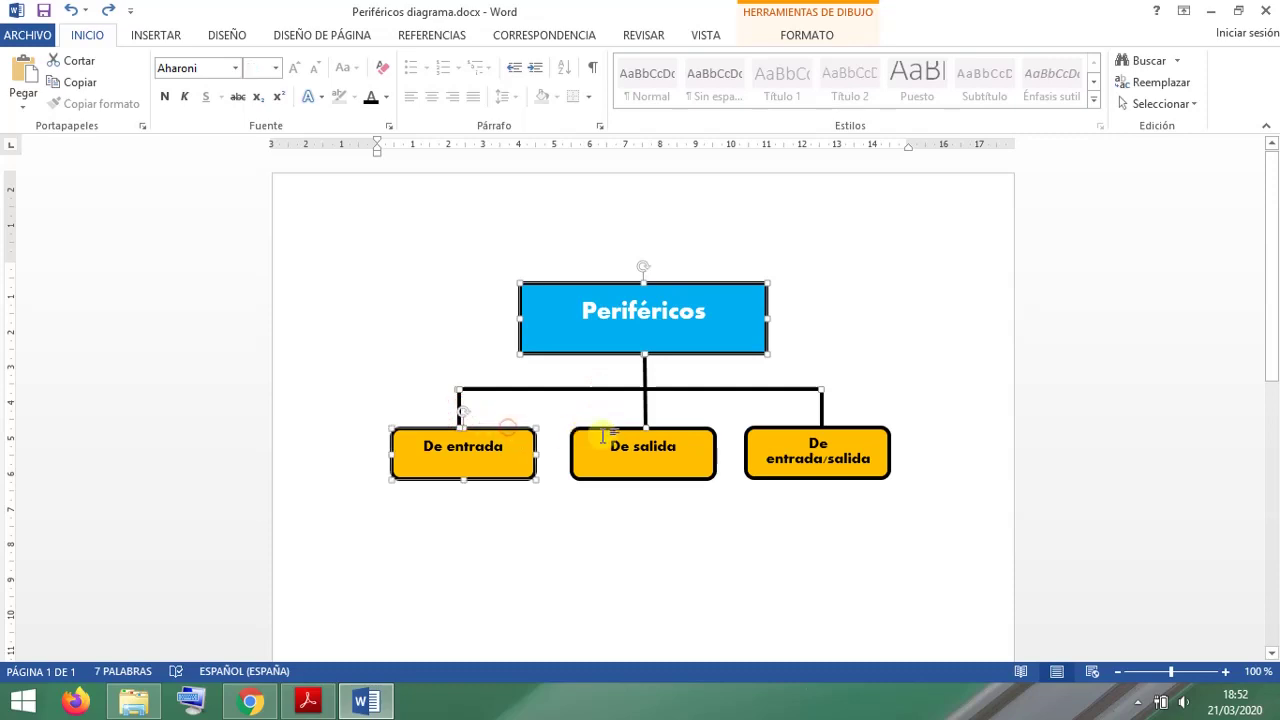
{"action": "left_click", "coordinate": [610, 426], "text": "shift"}
{"action": "left_click", "coordinate": [800, 427], "text": "shift"}
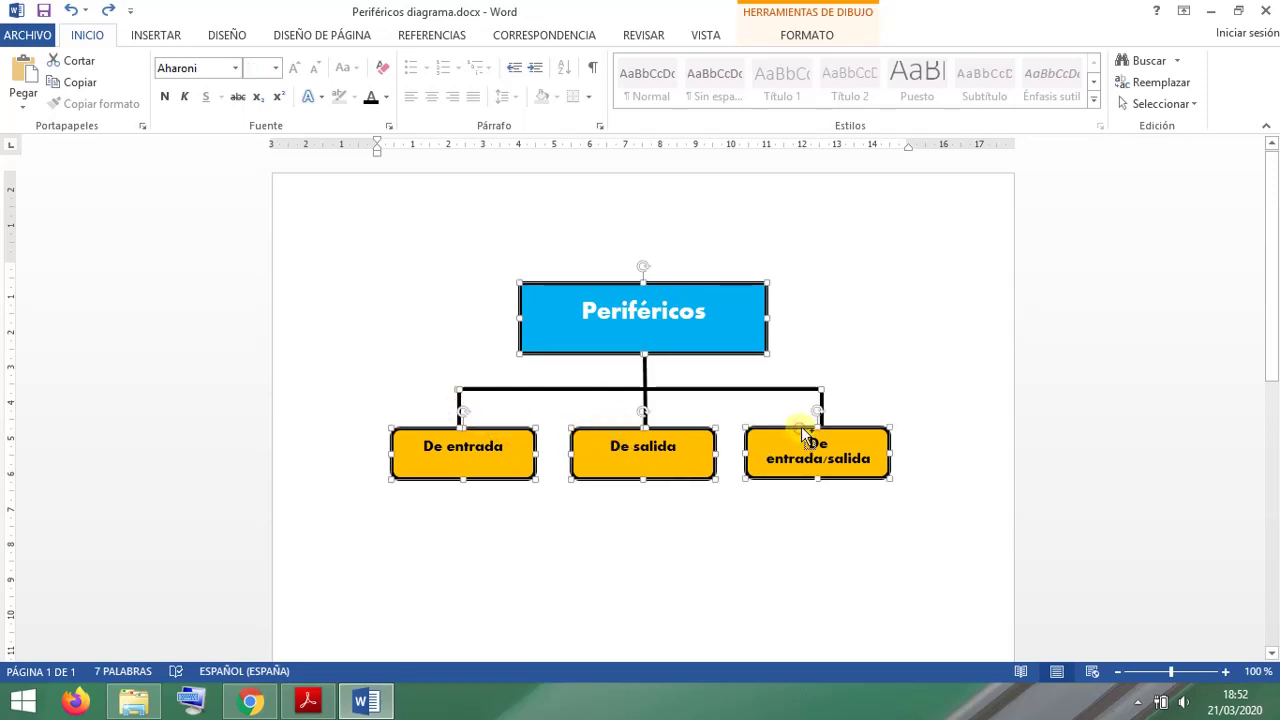
{"action": "left_click", "coordinate": [821, 398], "text": "shift"}
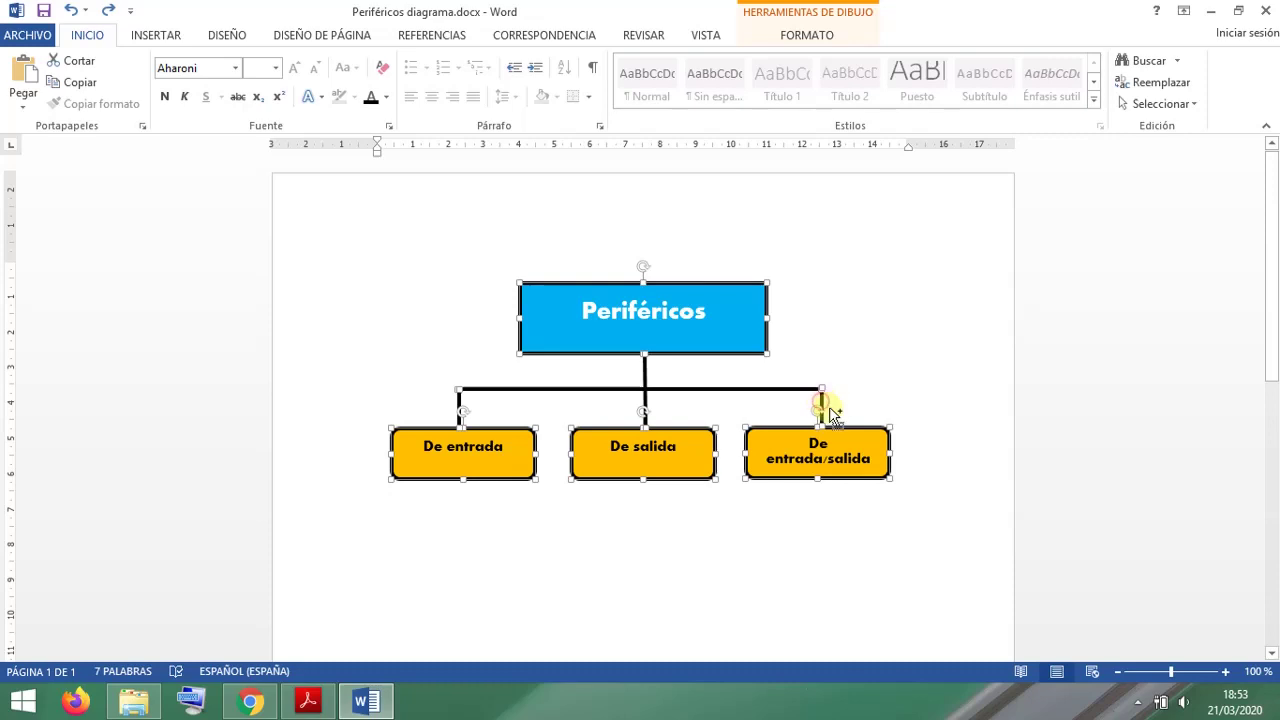
{"action": "right_click", "coordinate": [738, 357]}
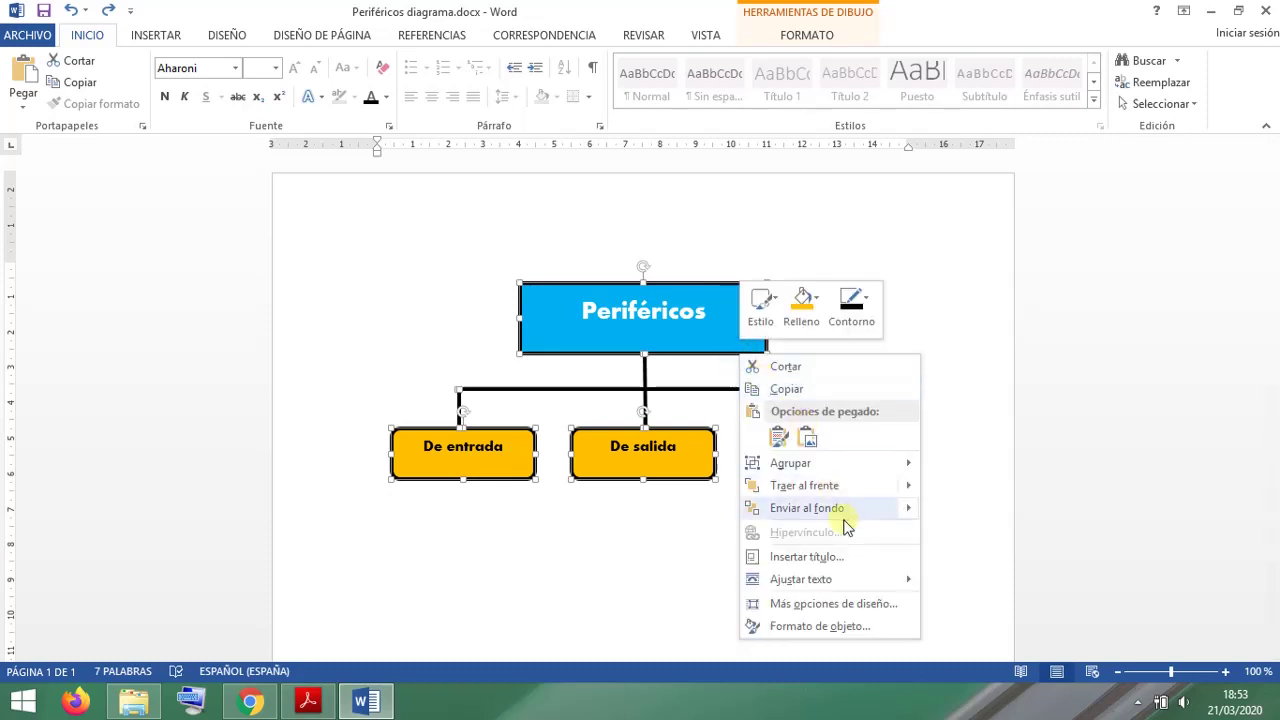
{"action": "mouse_move", "coordinate": [843, 465]}
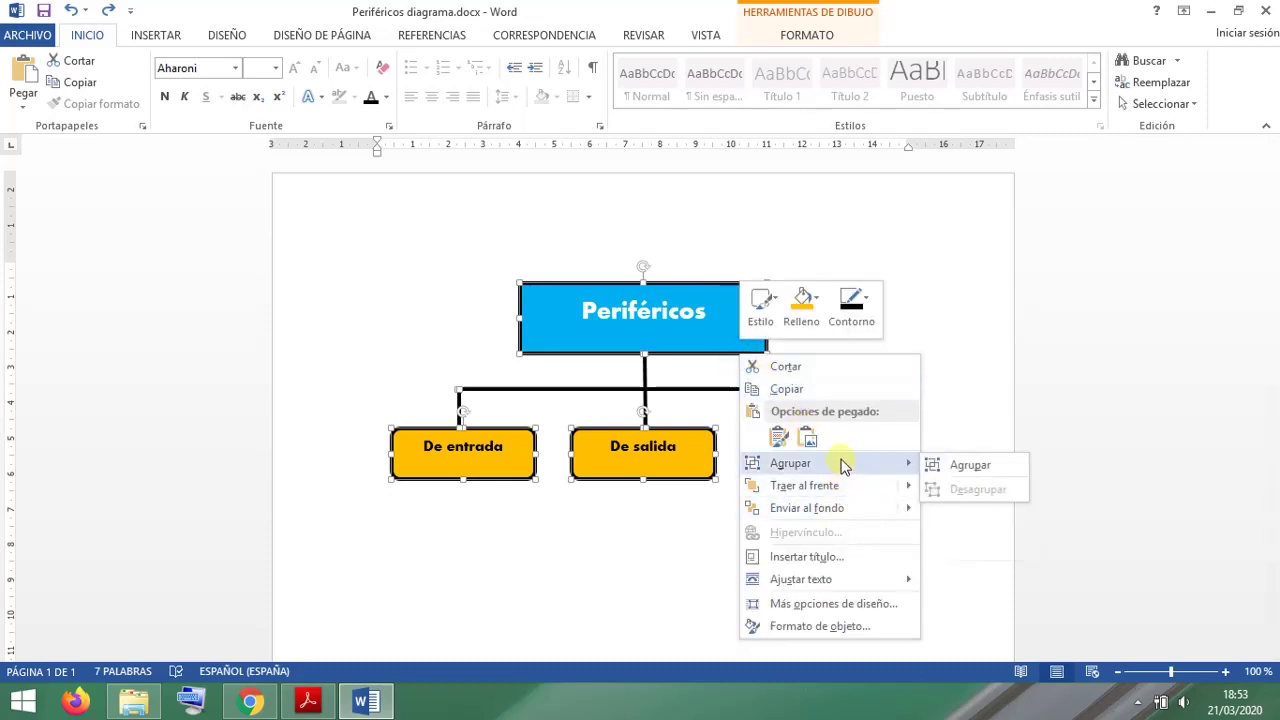
{"action": "left_click", "coordinate": [956, 466]}
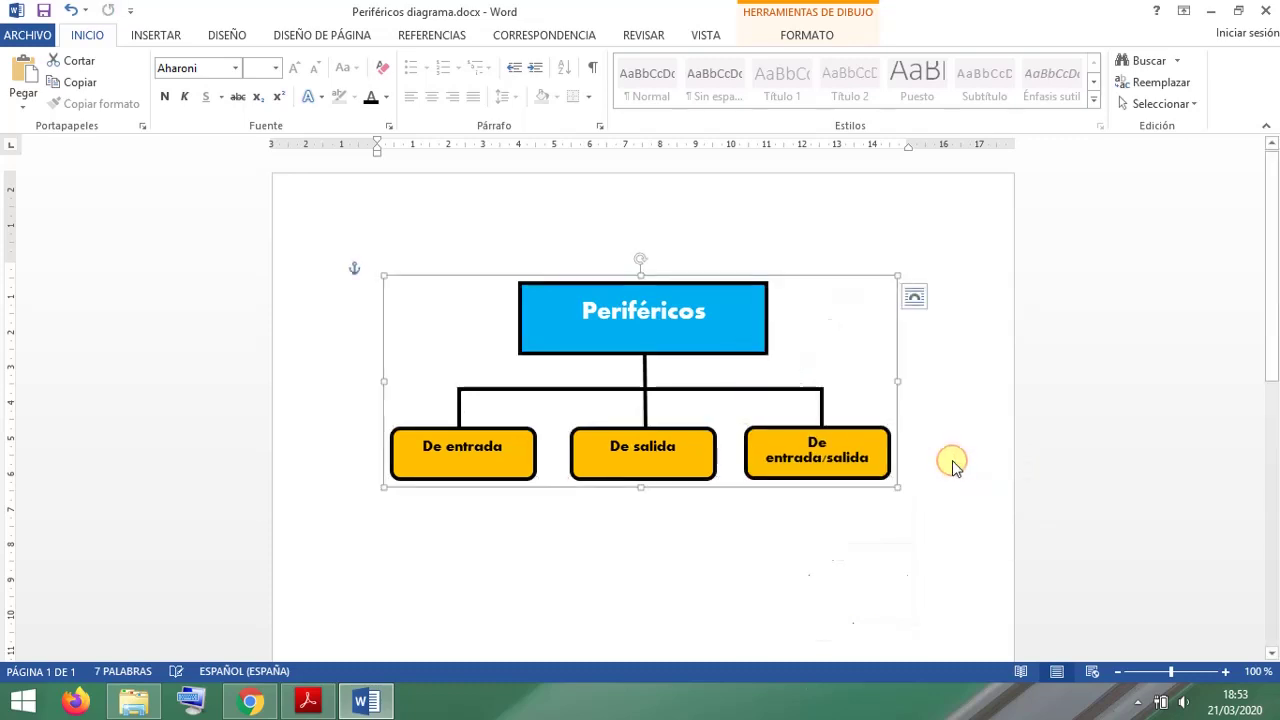
{"action": "left_click", "coordinate": [885, 533]}
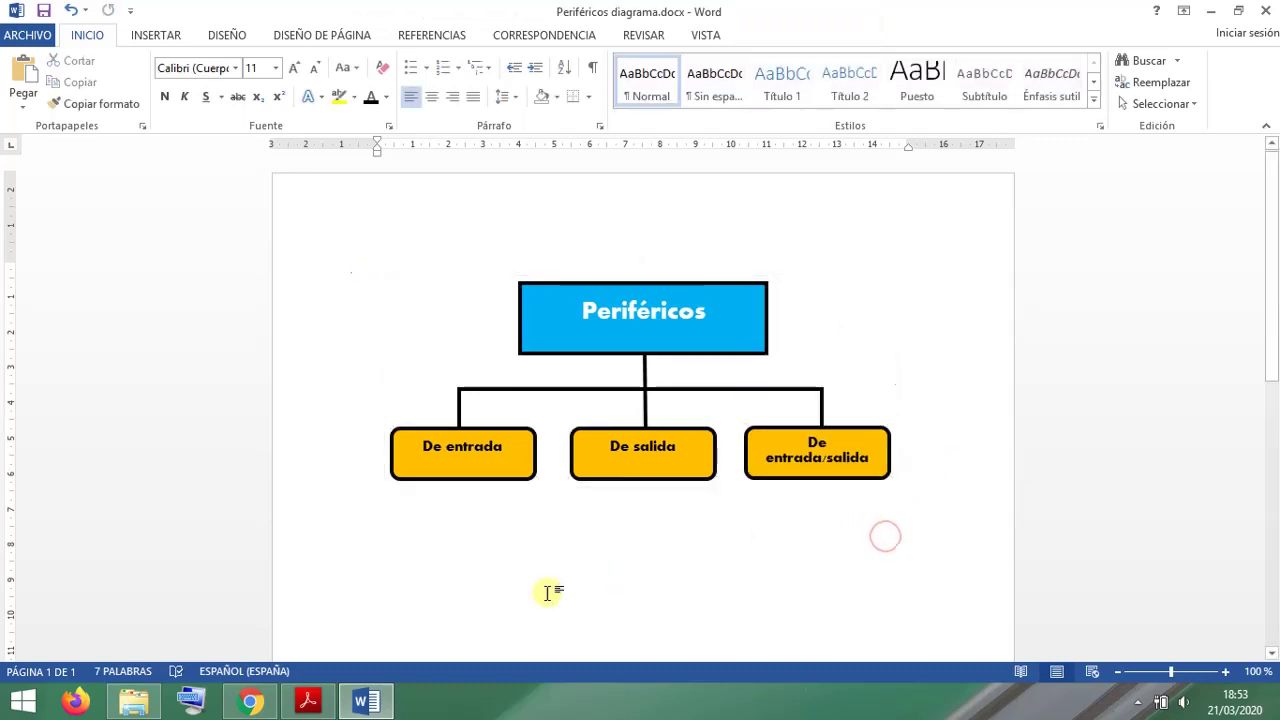
{"action": "left_click", "coordinate": [308, 700]}
{"action": "scroll", "coordinate": [497, 460], "scroll_direction": "down", "scroll_amount": 5}
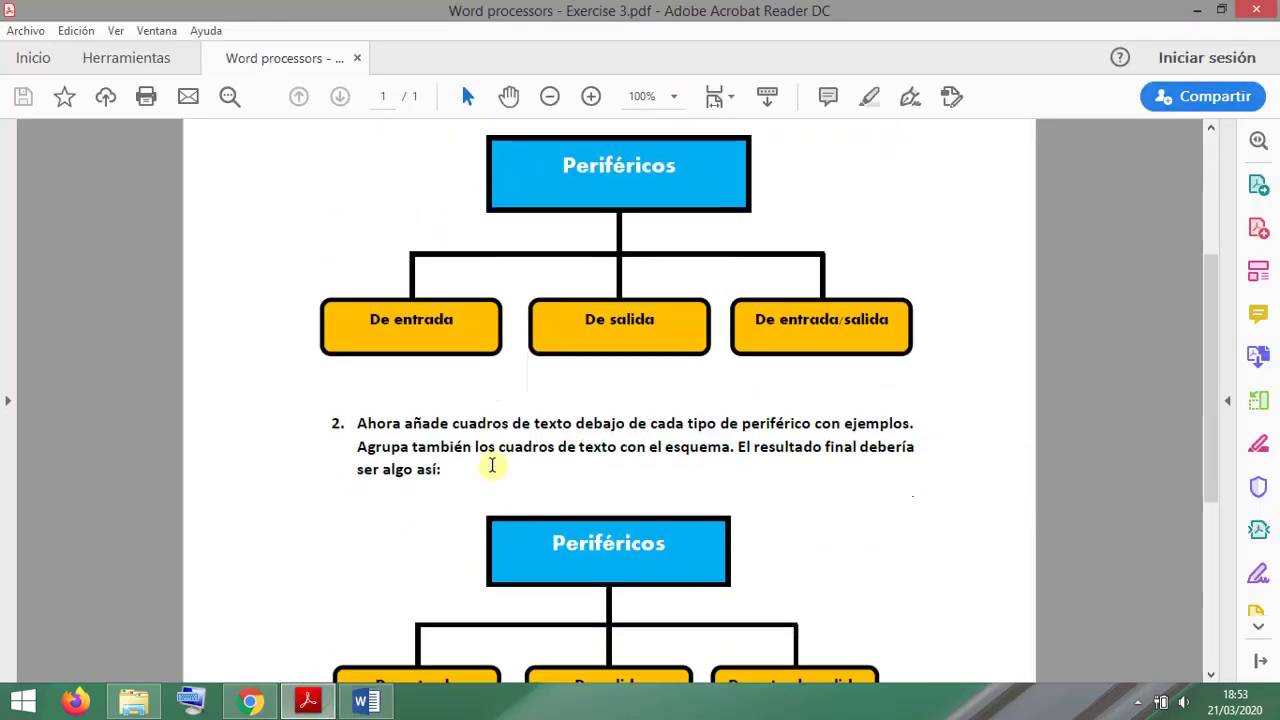
{"action": "scroll", "coordinate": [497, 458], "scroll_direction": "down", "scroll_amount": 1}
{"action": "scroll", "coordinate": [494, 449], "scroll_direction": "down", "scroll_amount": 2}
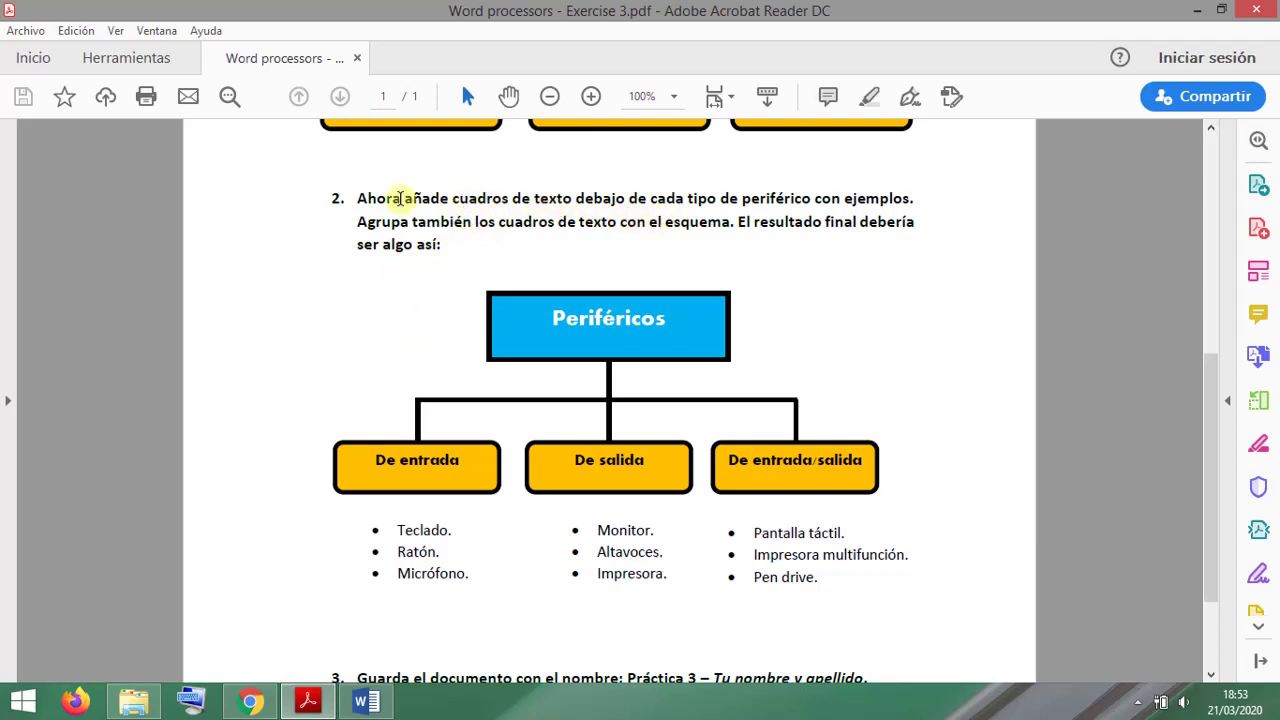
{"action": "left_click_drag", "start_coordinate": [454, 199], "coordinate": [573, 199]}
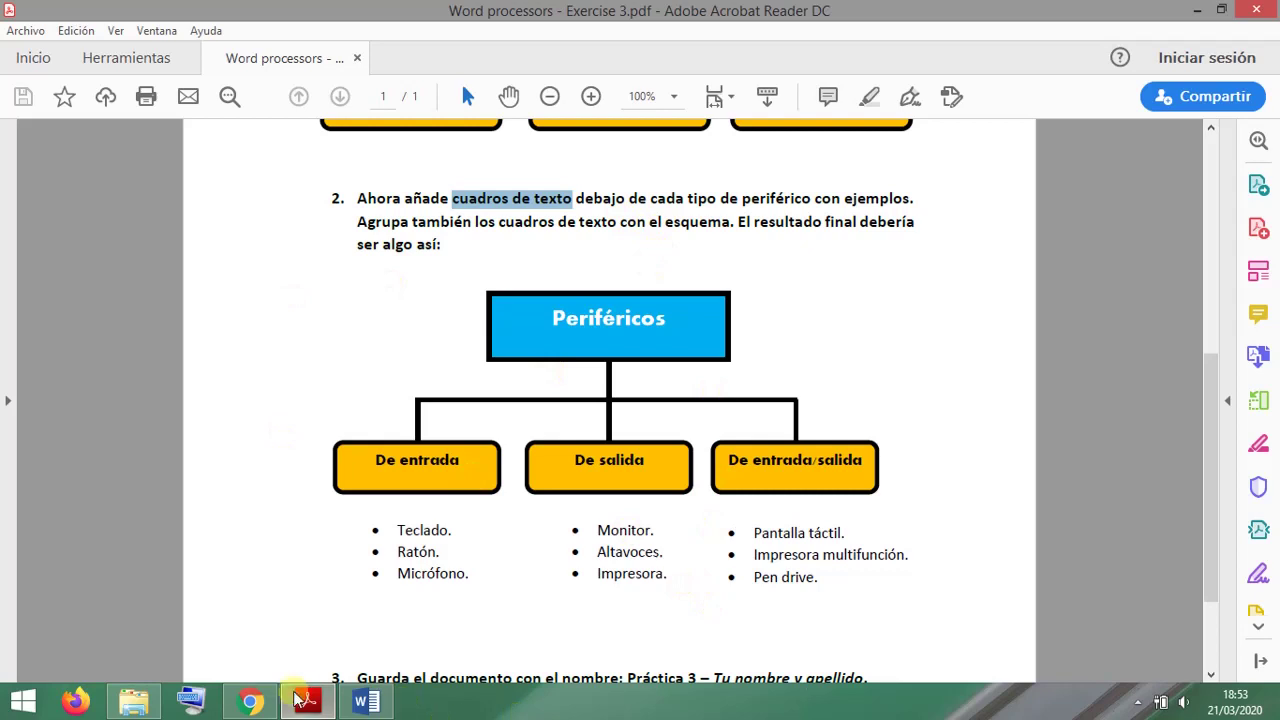
{"action": "left_click", "coordinate": [366, 701]}
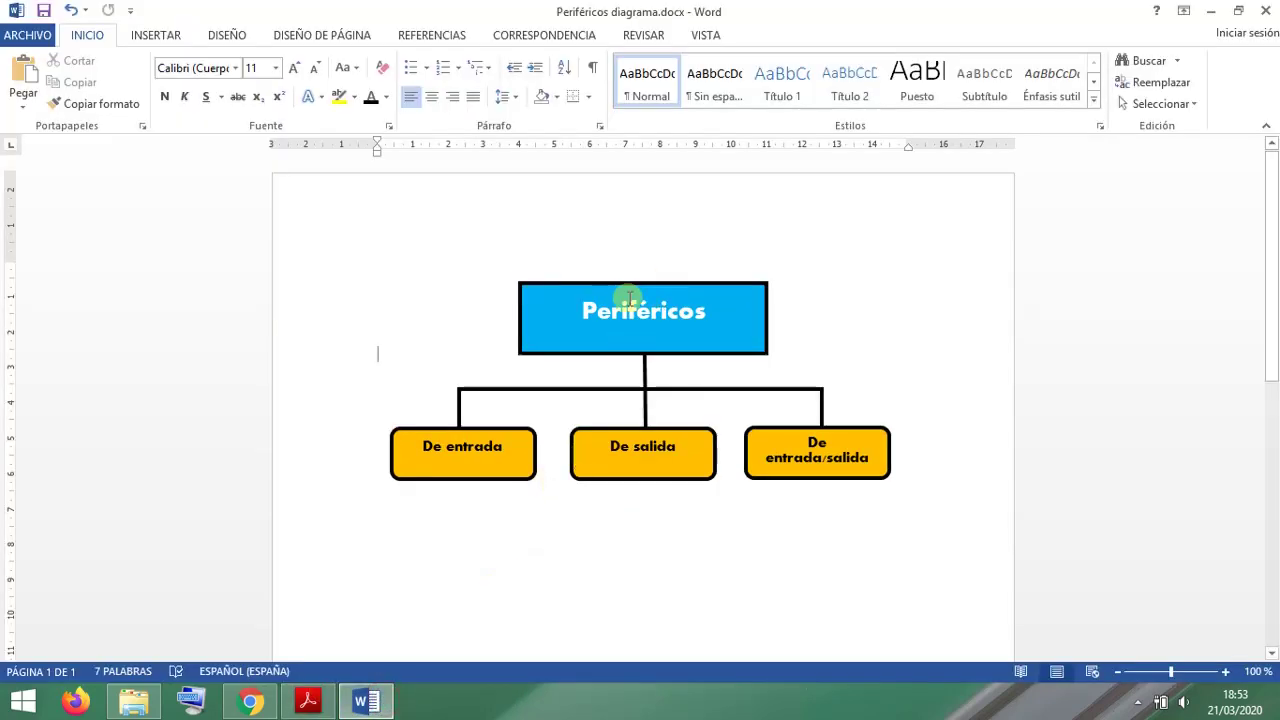
Step: Insert a plain text box and move it beneath the De entrada box
{"action": "left_click", "coordinate": [162, 37]}
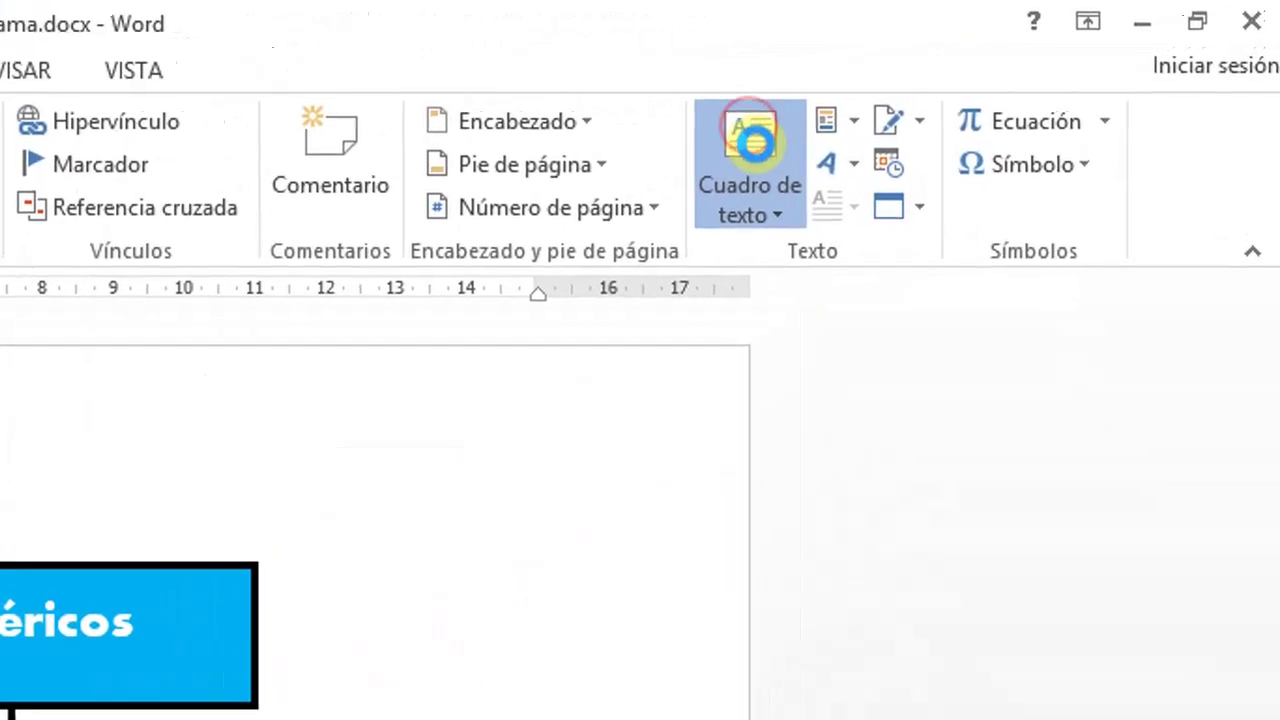
{"action": "left_click", "coordinate": [1018, 90]}
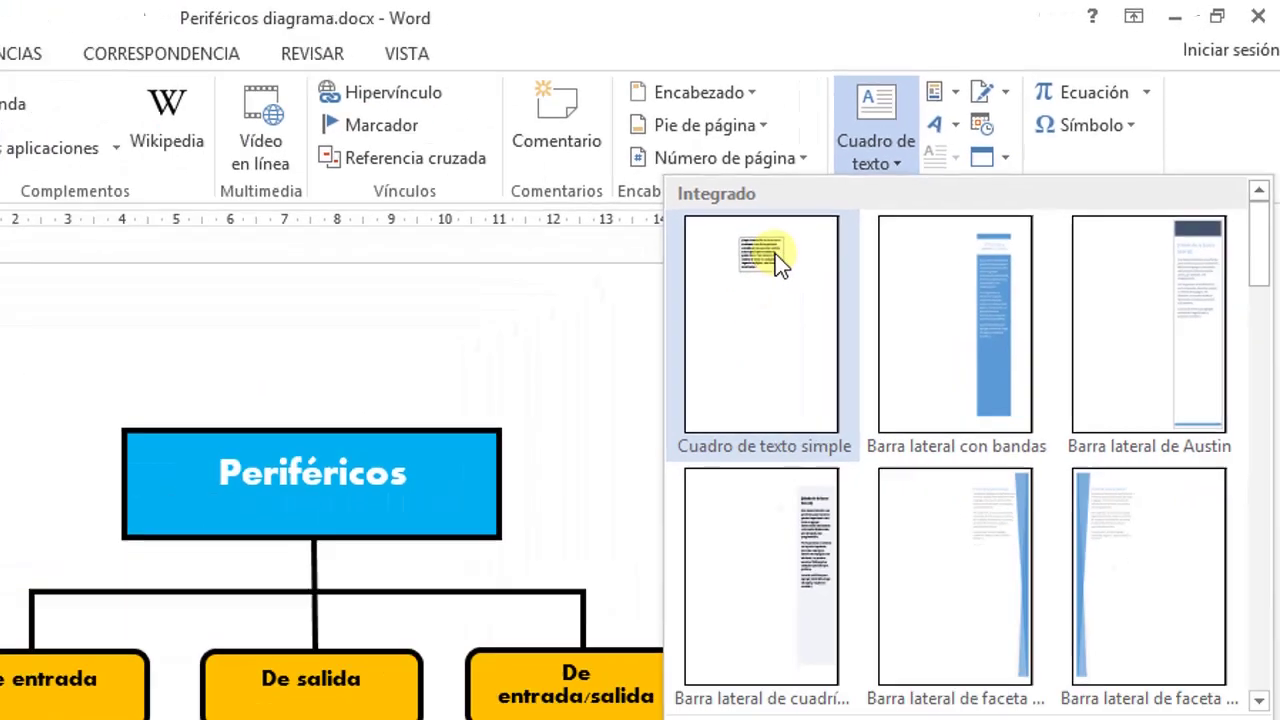
{"action": "left_click", "coordinate": [615, 345]}
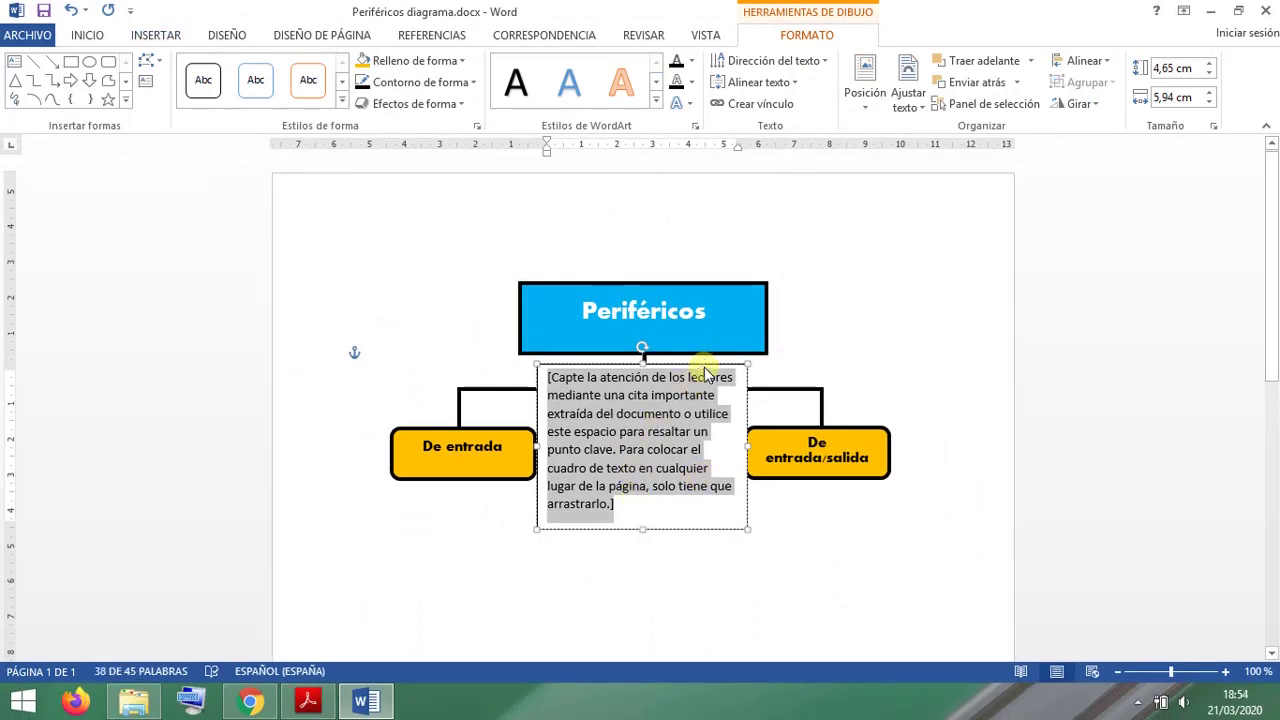
{"action": "left_click_drag", "start_coordinate": [704, 362], "coordinate": [563, 487]}
Step: Type Teclado, Ratón and Micrófono on separate lines in the text box
{"action": "scroll", "coordinate": [563, 487], "scroll_direction": "down", "scroll_amount": 2}
{"action": "left_click", "coordinate": [538, 510]}
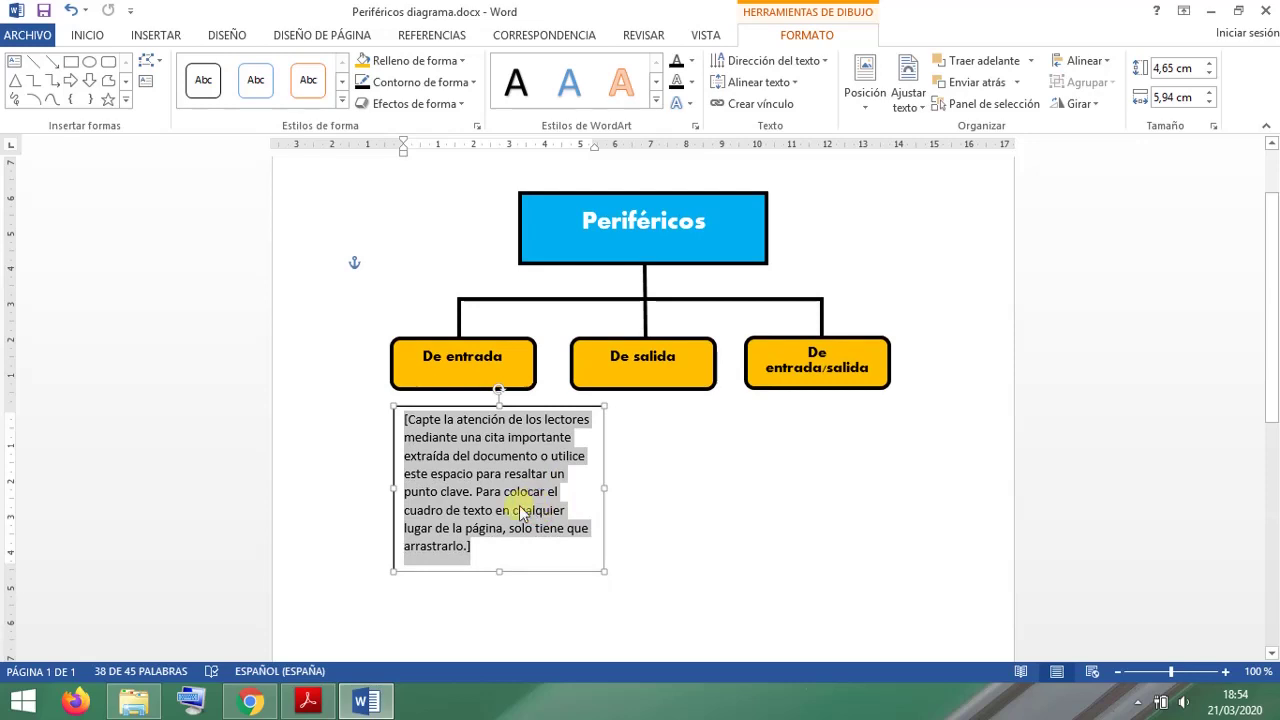
{"action": "left_click", "coordinate": [307, 700]}
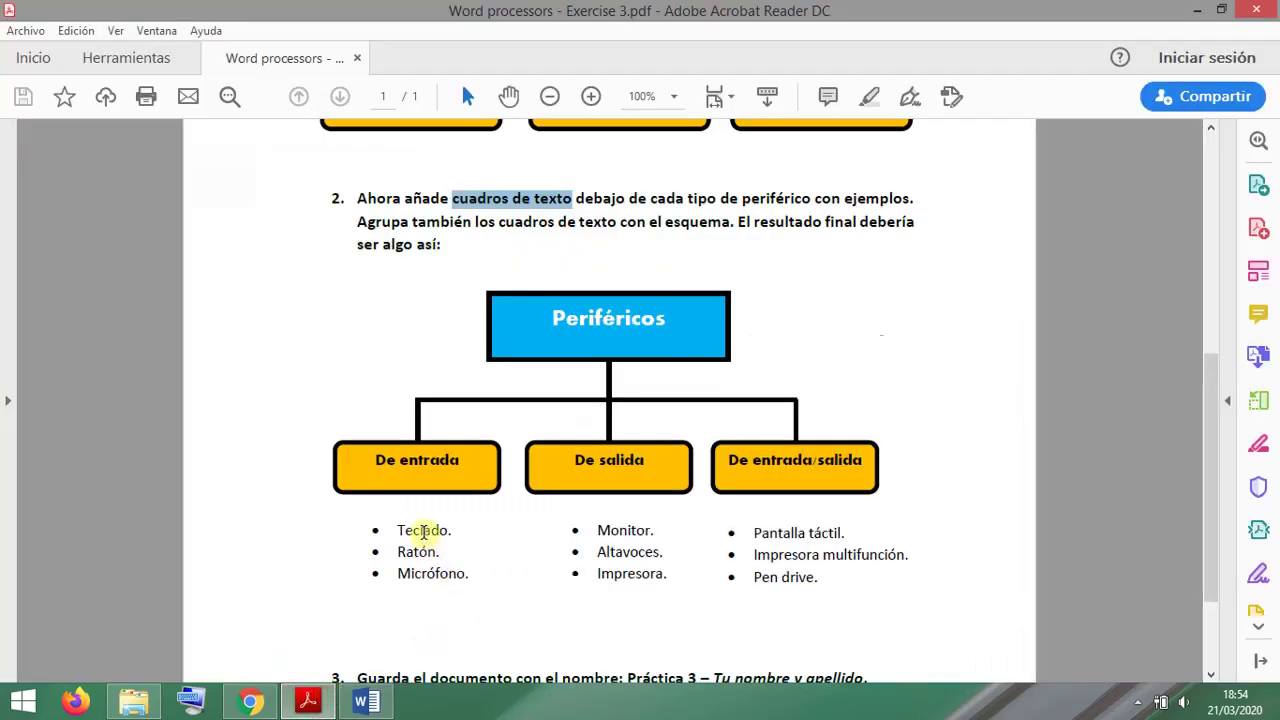
{"action": "left_click", "coordinate": [366, 700]}
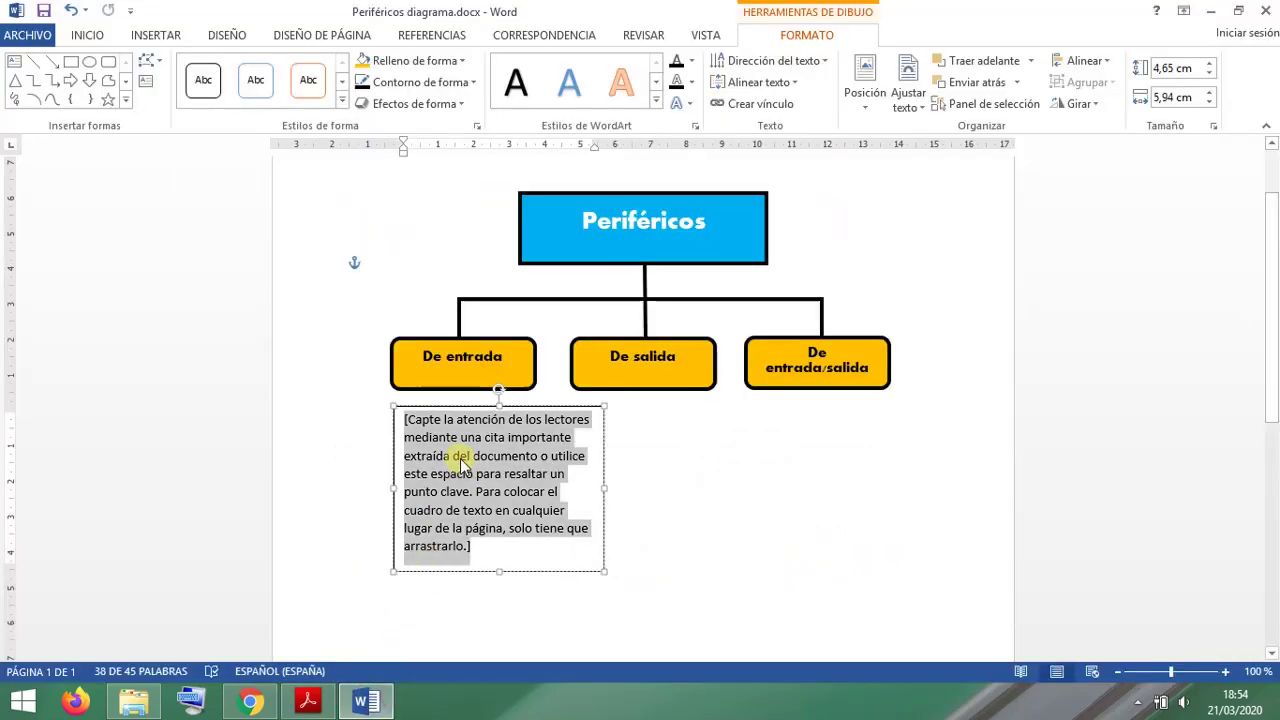
{"action": "type", "text": "T"}
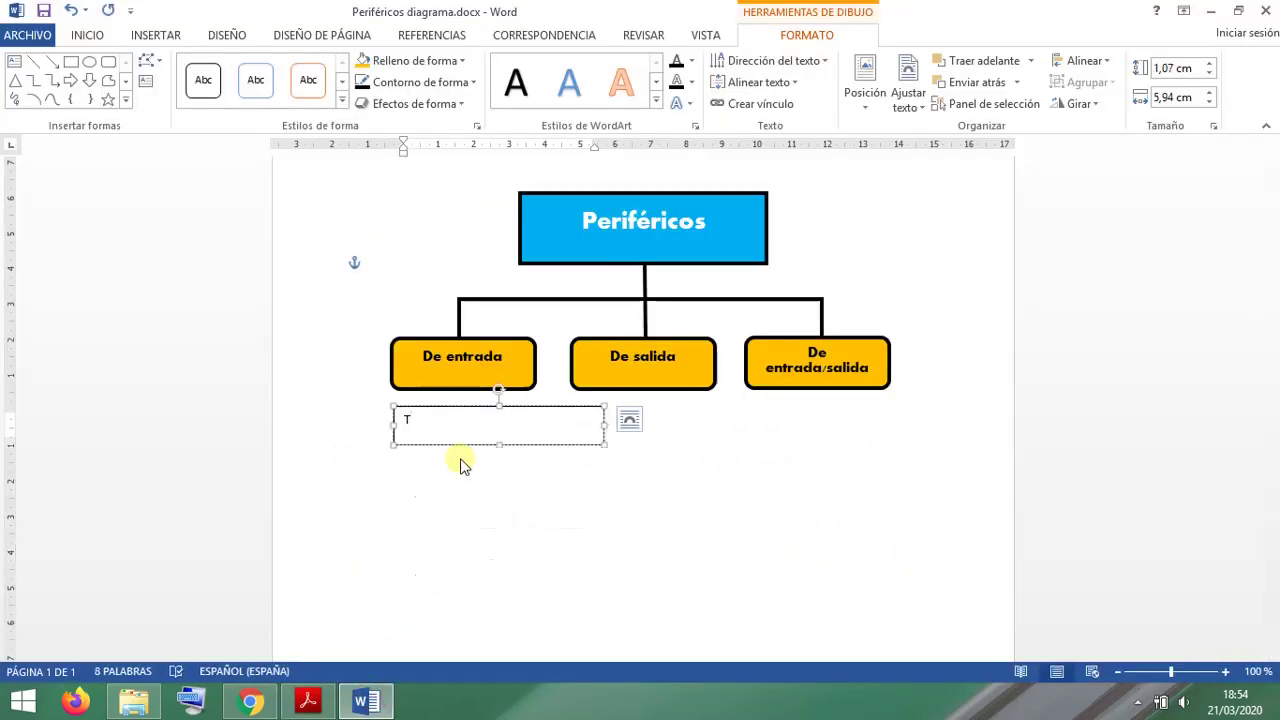
{"action": "type", "text": "eclado"}
{"action": "key", "text": "Return"}
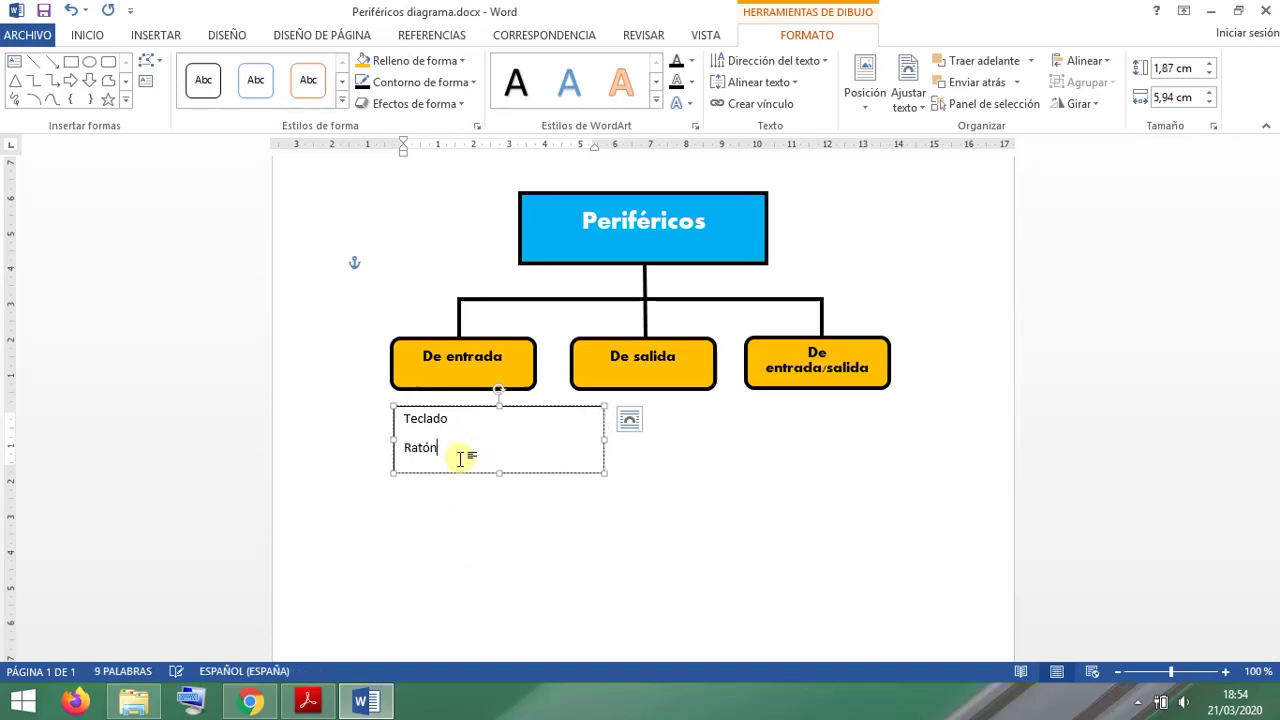
{"action": "type", "text": "Ratón"}
{"action": "key", "text": "Return"}
{"action": "type", "text": "Micrófono."}
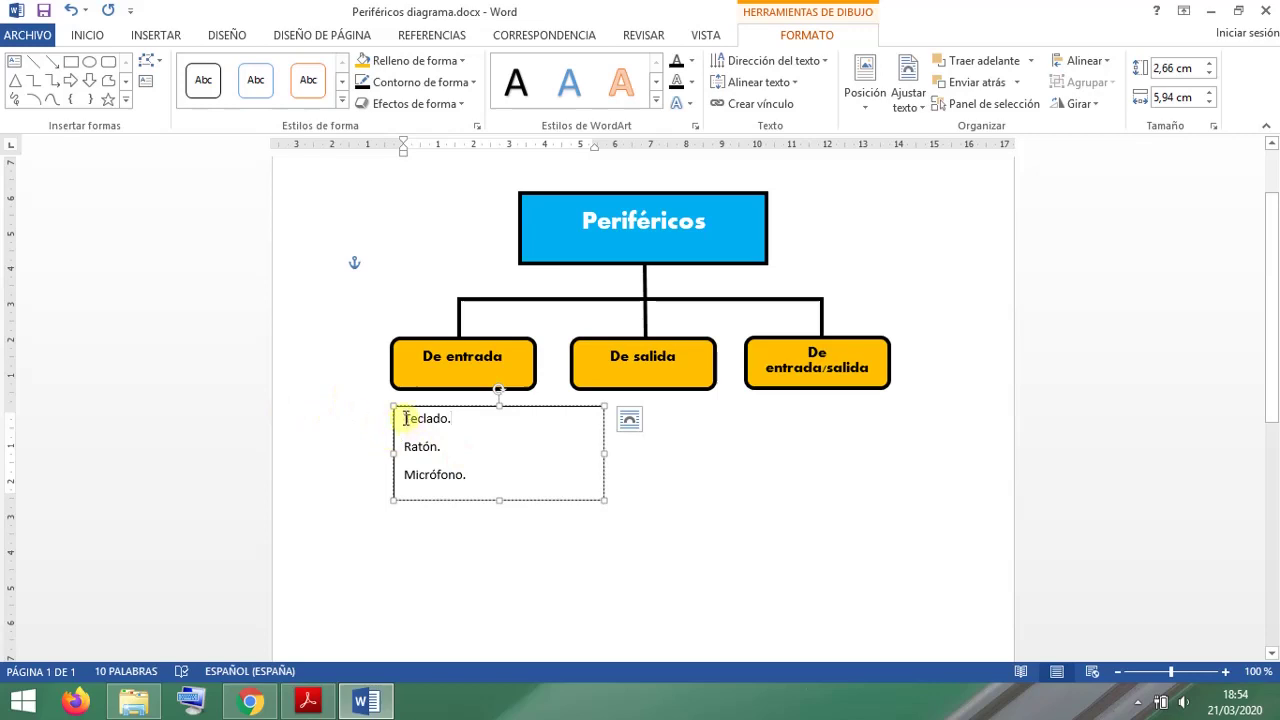
Step: Apply bullets to the three lines and narrow the list box under De entrada
{"action": "left_click_drag", "start_coordinate": [404, 418], "coordinate": [490, 479]}
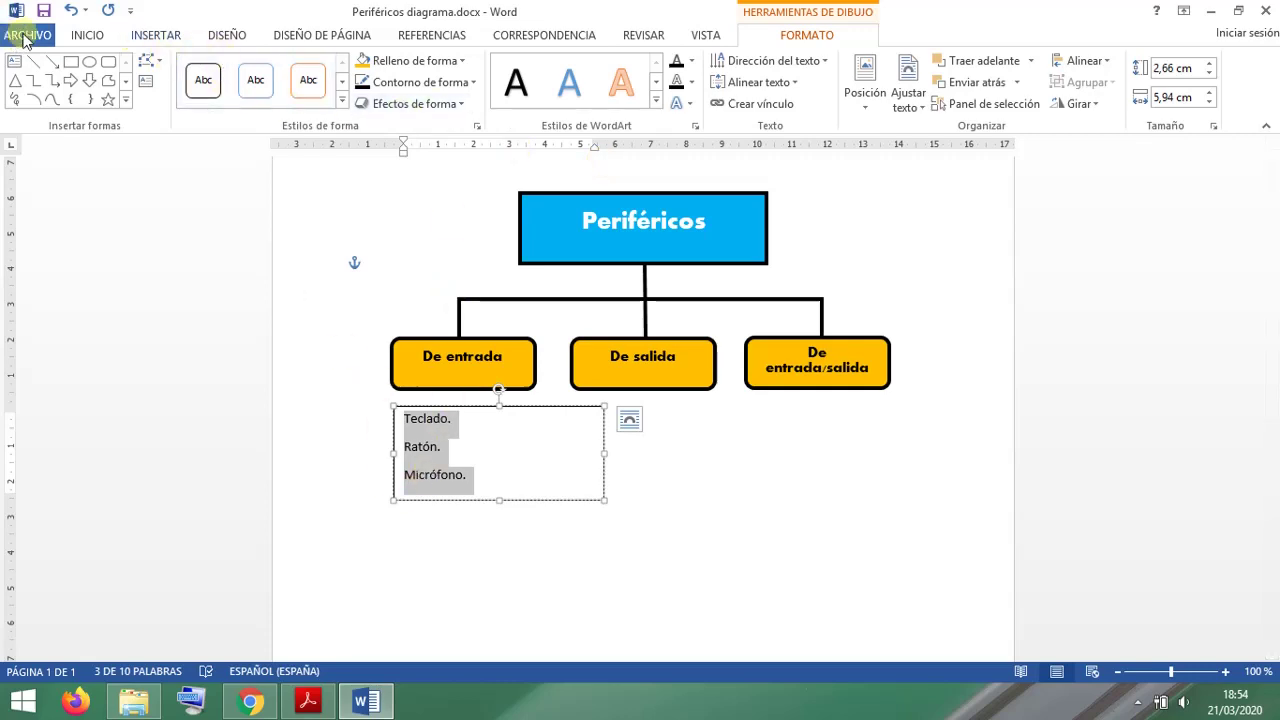
{"action": "left_click", "coordinate": [86, 35]}
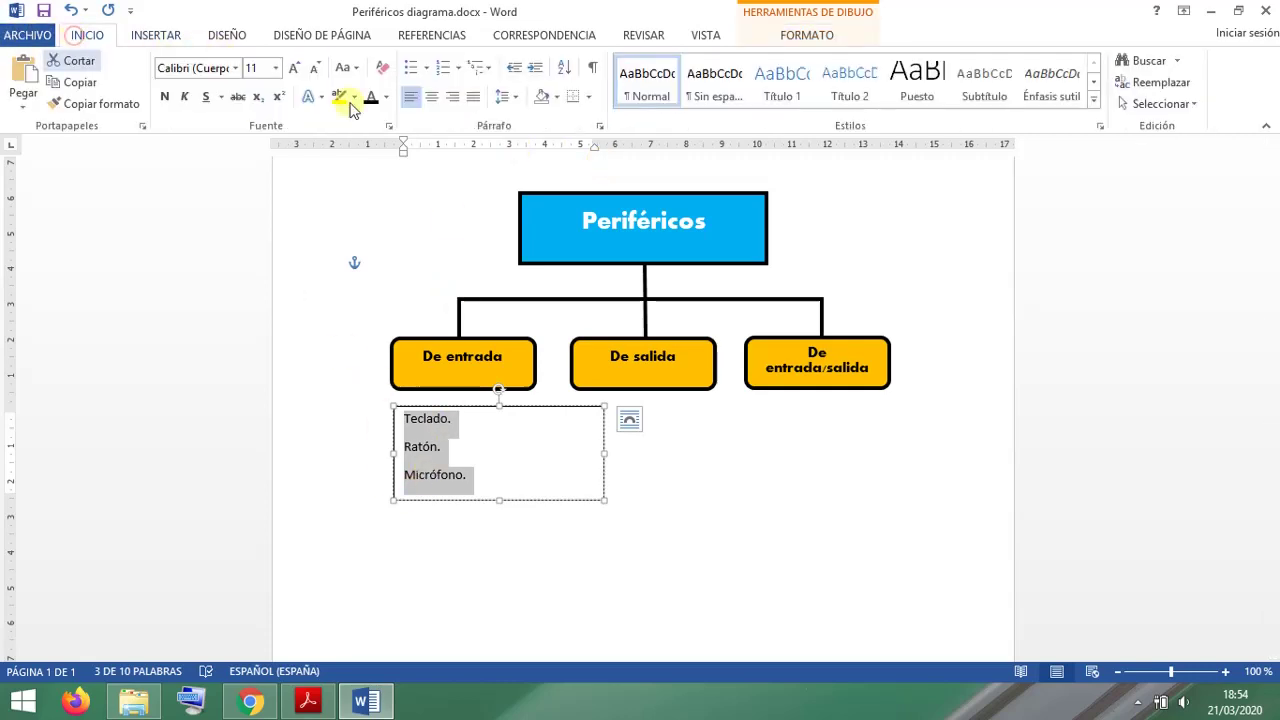
{"action": "left_click", "coordinate": [413, 70]}
{"action": "left_click", "coordinate": [601, 438]}
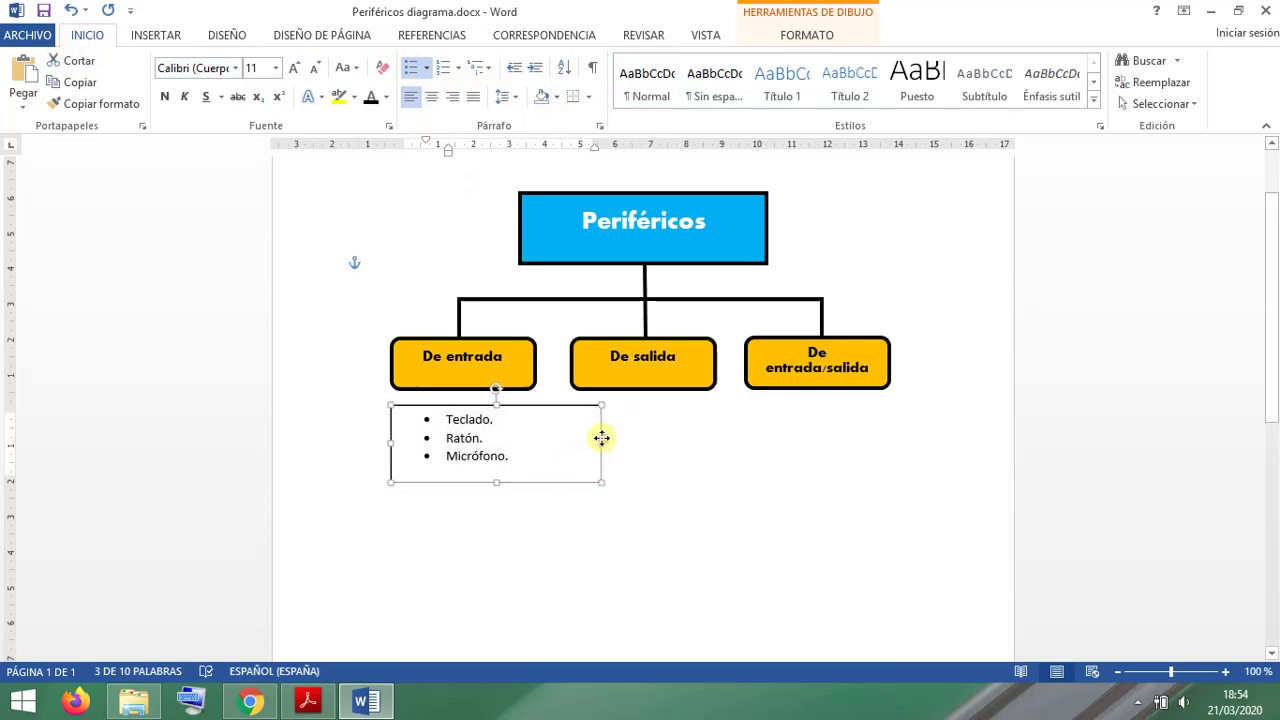
{"action": "left_click_drag", "start_coordinate": [599, 438], "coordinate": [534, 432]}
{"action": "mouse_move", "coordinate": [387, 438]}
{"action": "left_mouse_down"}
{"action": "mouse_move", "coordinate": [409, 437]}
{"action": "mouse_move", "coordinate": [387, 430]}
{"action": "left_mouse_up"}
{"action": "left_click_drag", "start_coordinate": [483, 401], "coordinate": [477, 395]}
{"action": "left_click", "coordinate": [527, 515]}
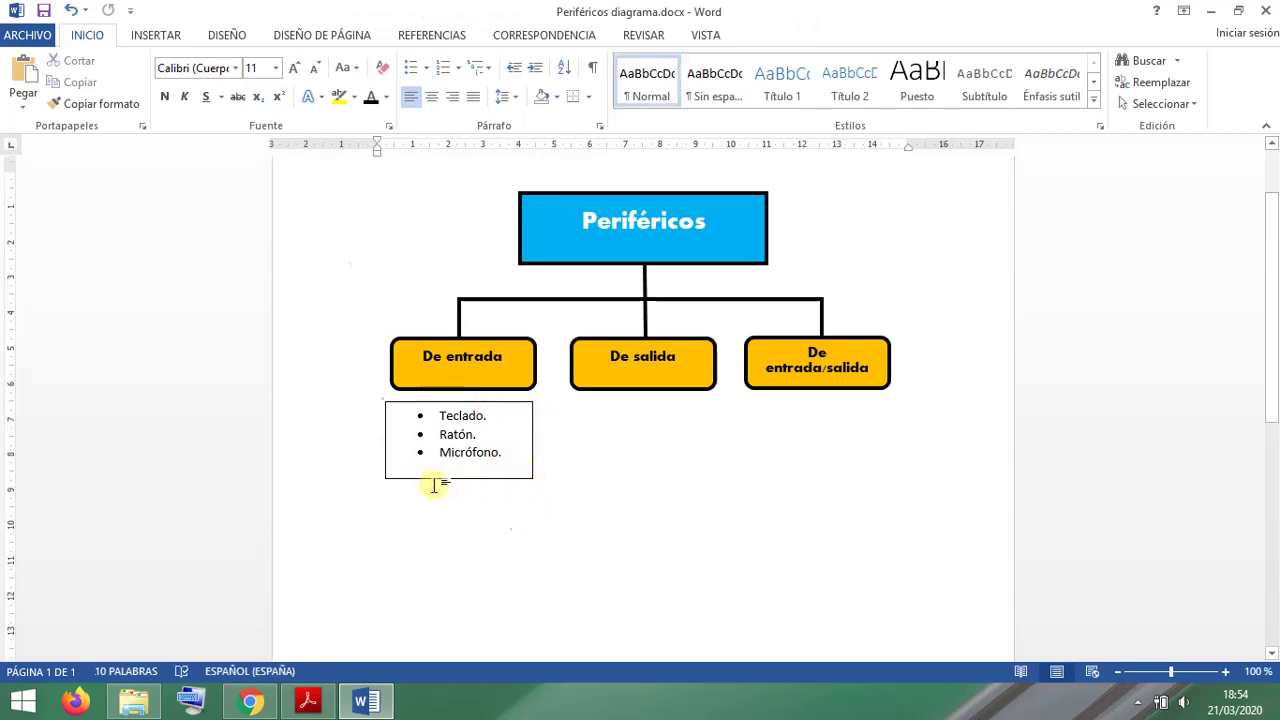
Step: Set the list text box's outline to Sin contorno so the bulleted list appears borderless
{"action": "left_click", "coordinate": [521, 403]}
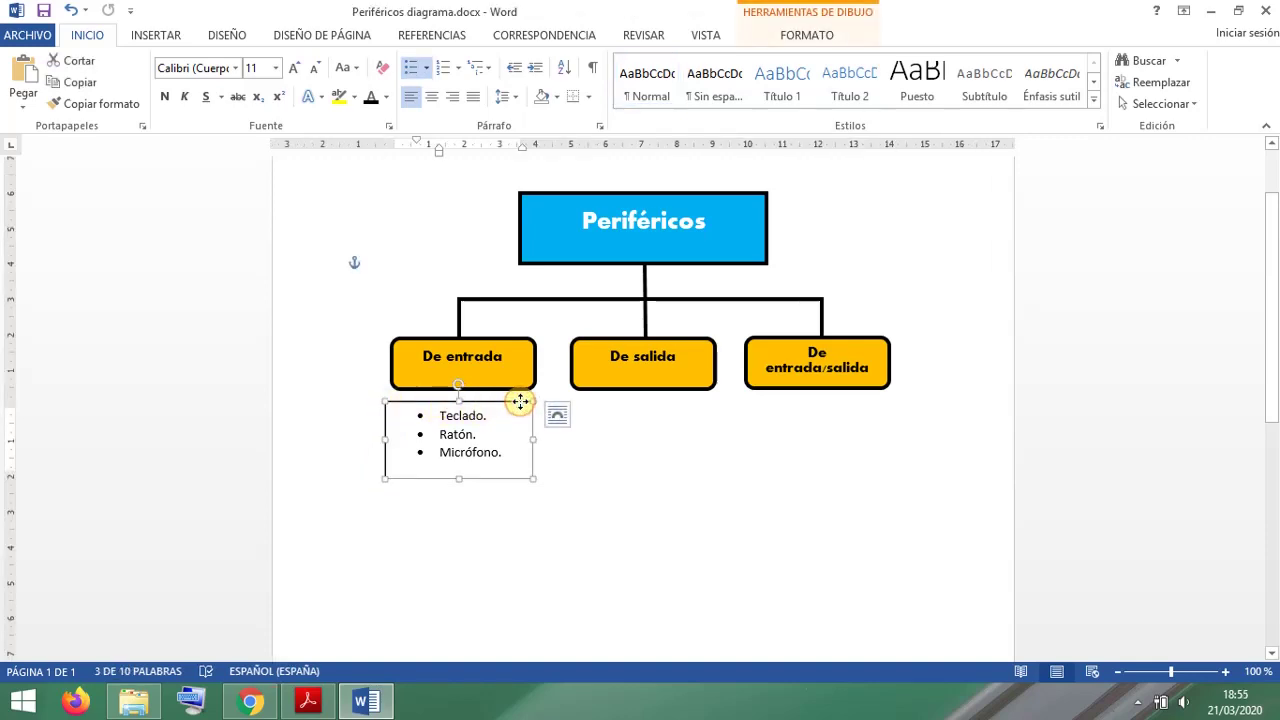
{"action": "left_click", "coordinate": [808, 37]}
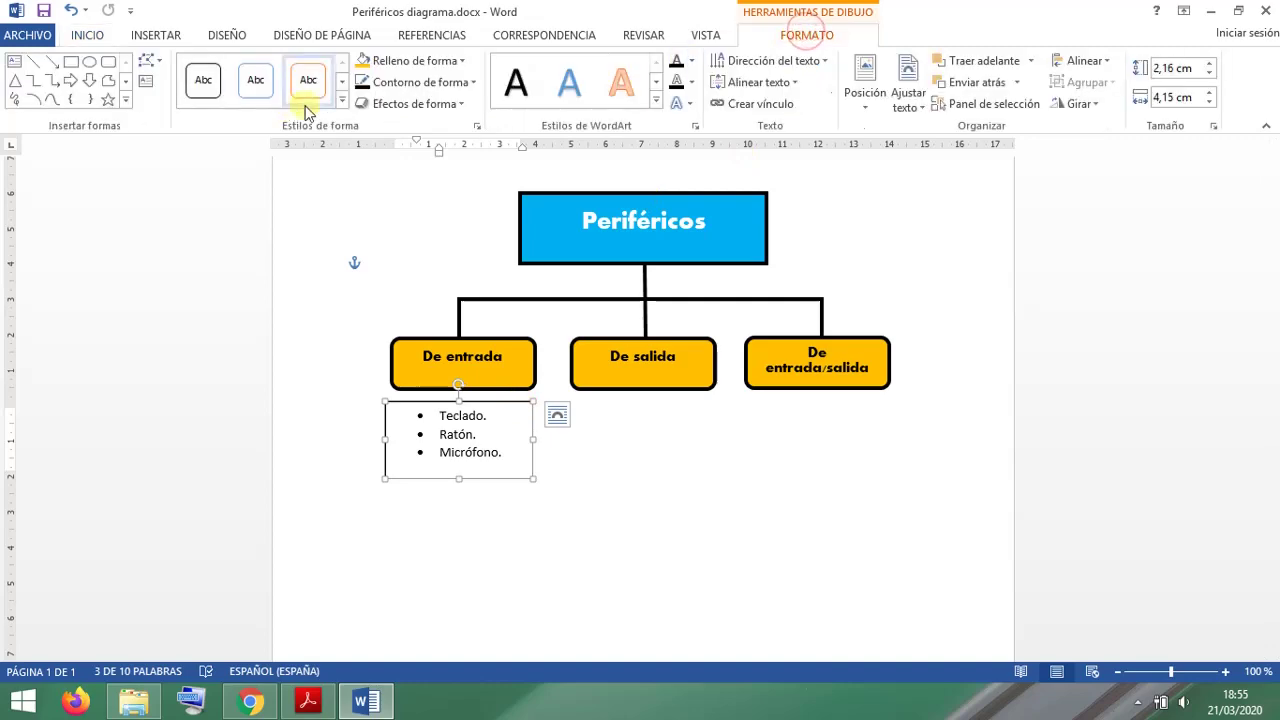
{"action": "left_click", "coordinate": [447, 84]}
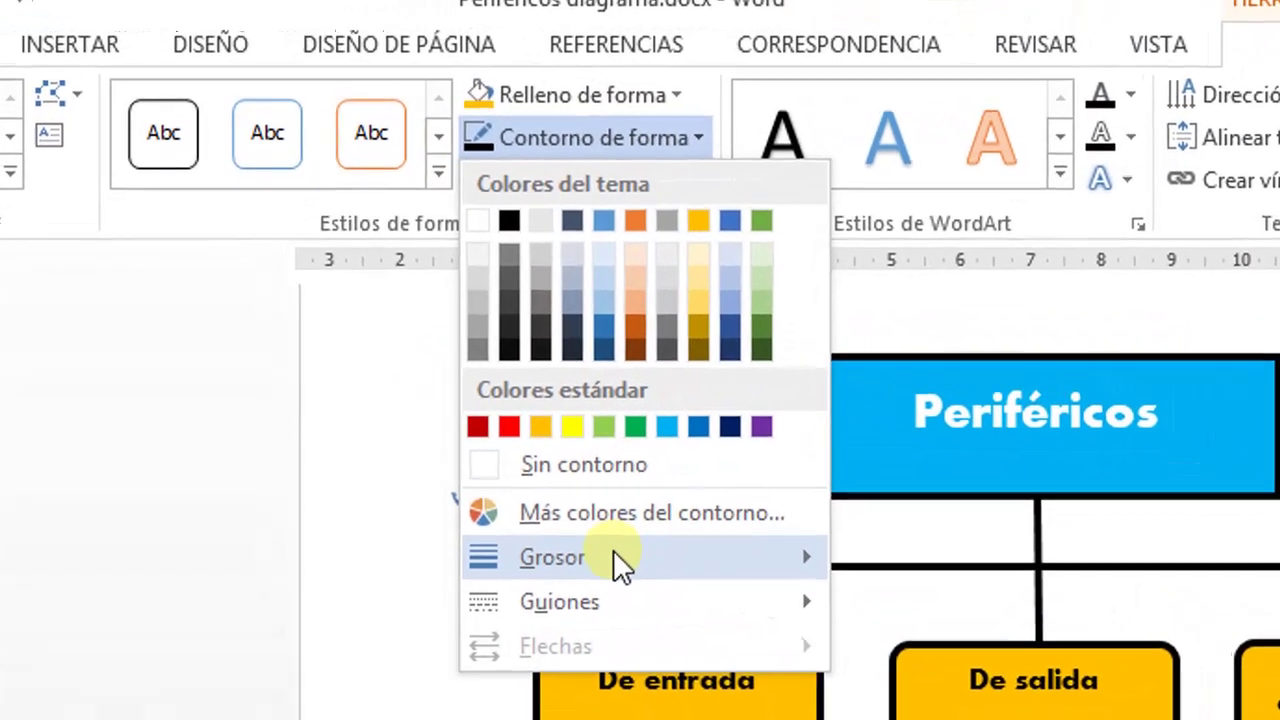
{"action": "mouse_move", "coordinate": [437, 295]}
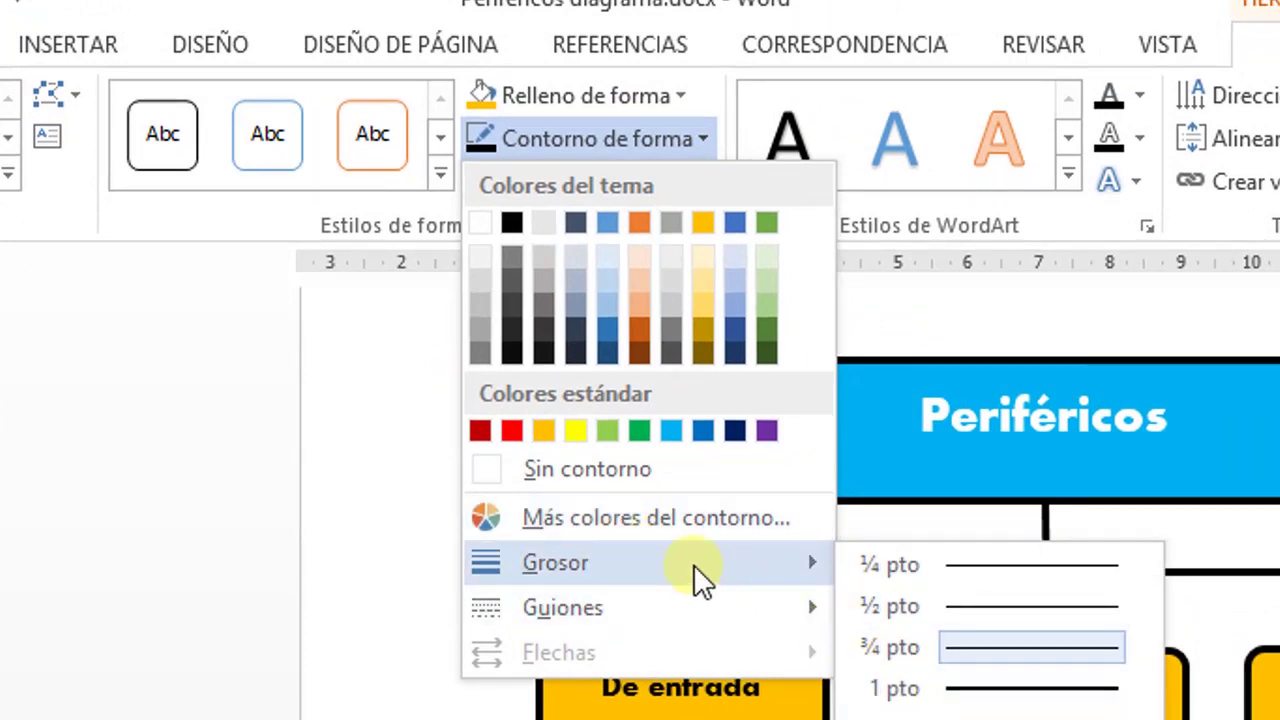
{"action": "left_click", "coordinate": [500, 471]}
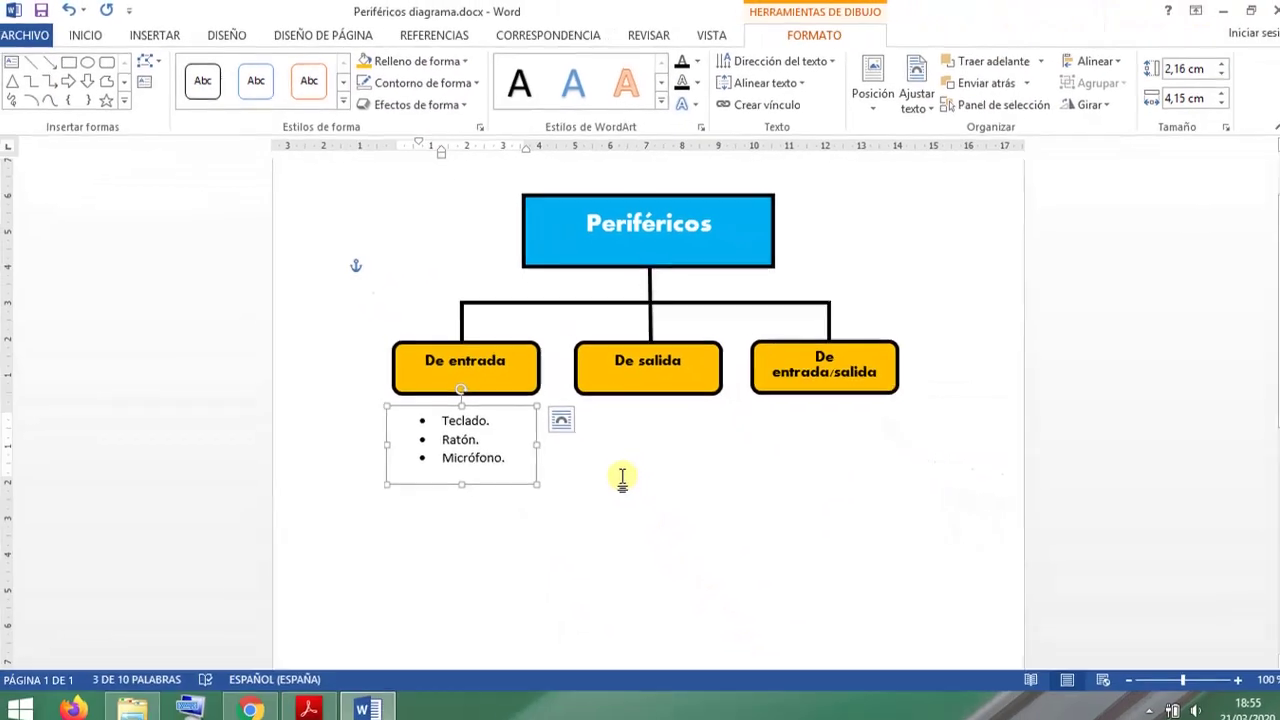
{"action": "left_click", "coordinate": [620, 477]}
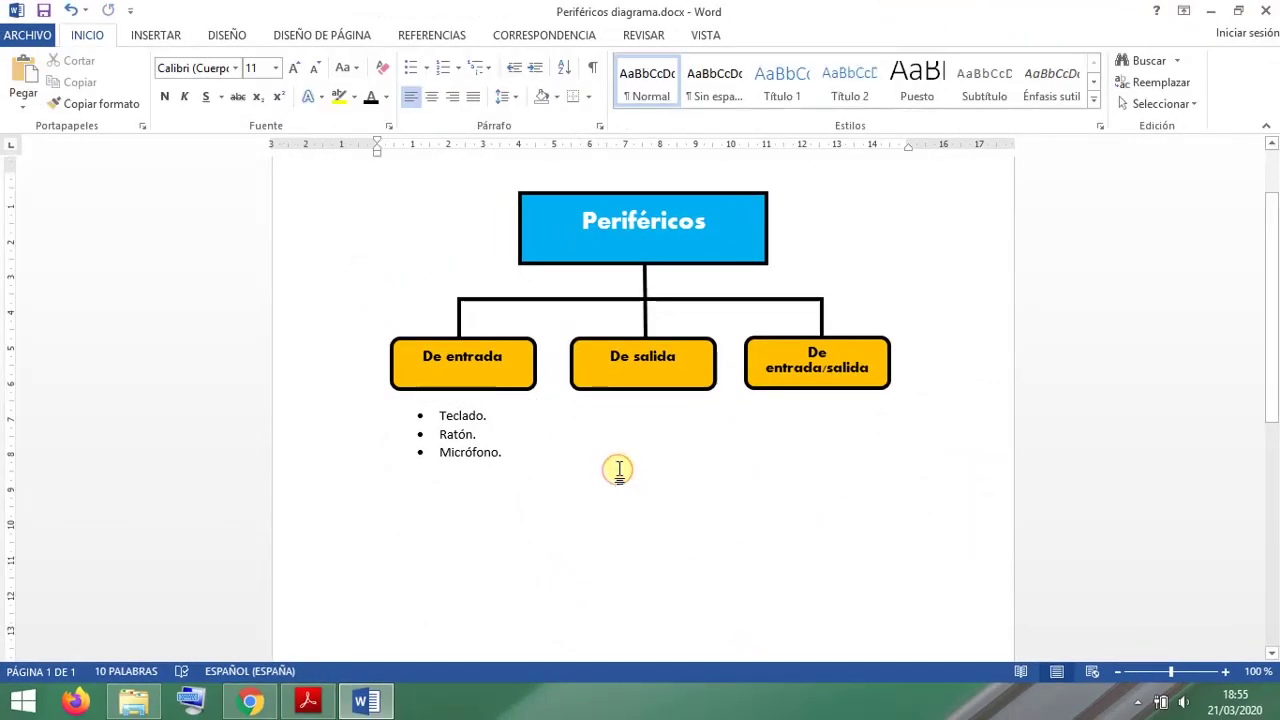
{"action": "left_click", "coordinate": [530, 457]}
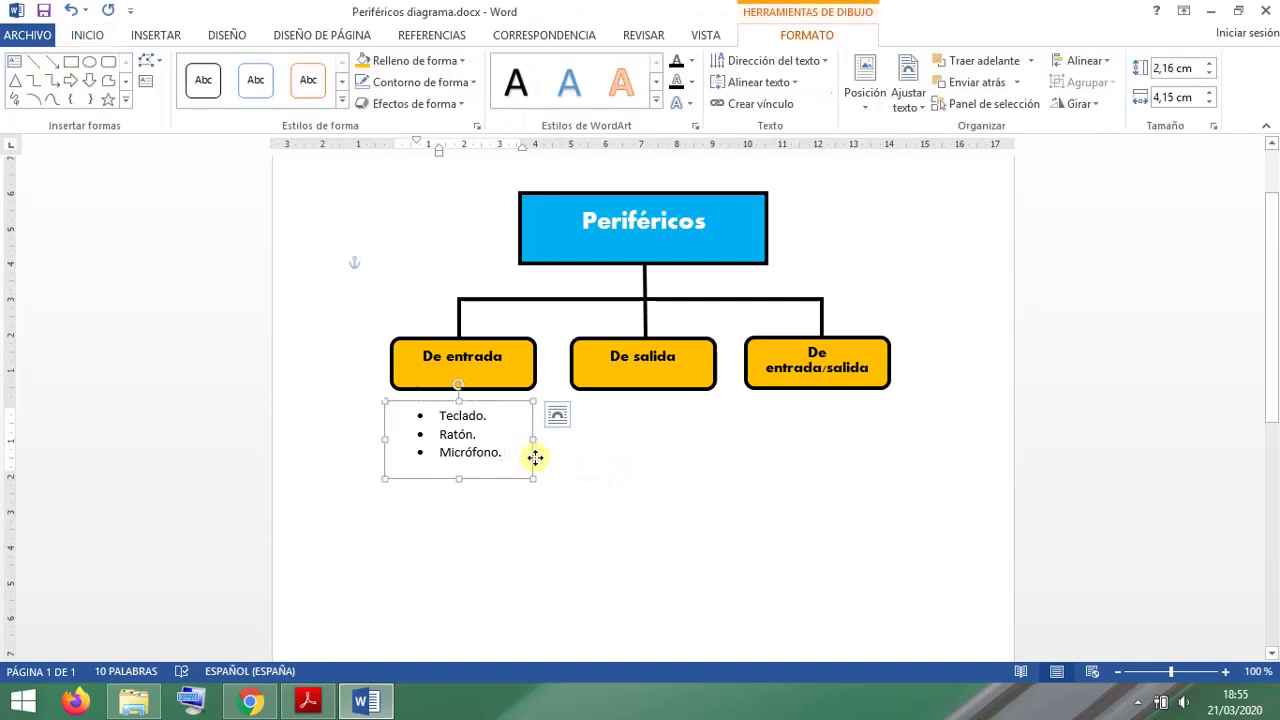
Step: Paste copies of the list box under De salida and De entrada/salida, then show the exercise PDF
{"action": "left_click", "coordinate": [533, 456]}
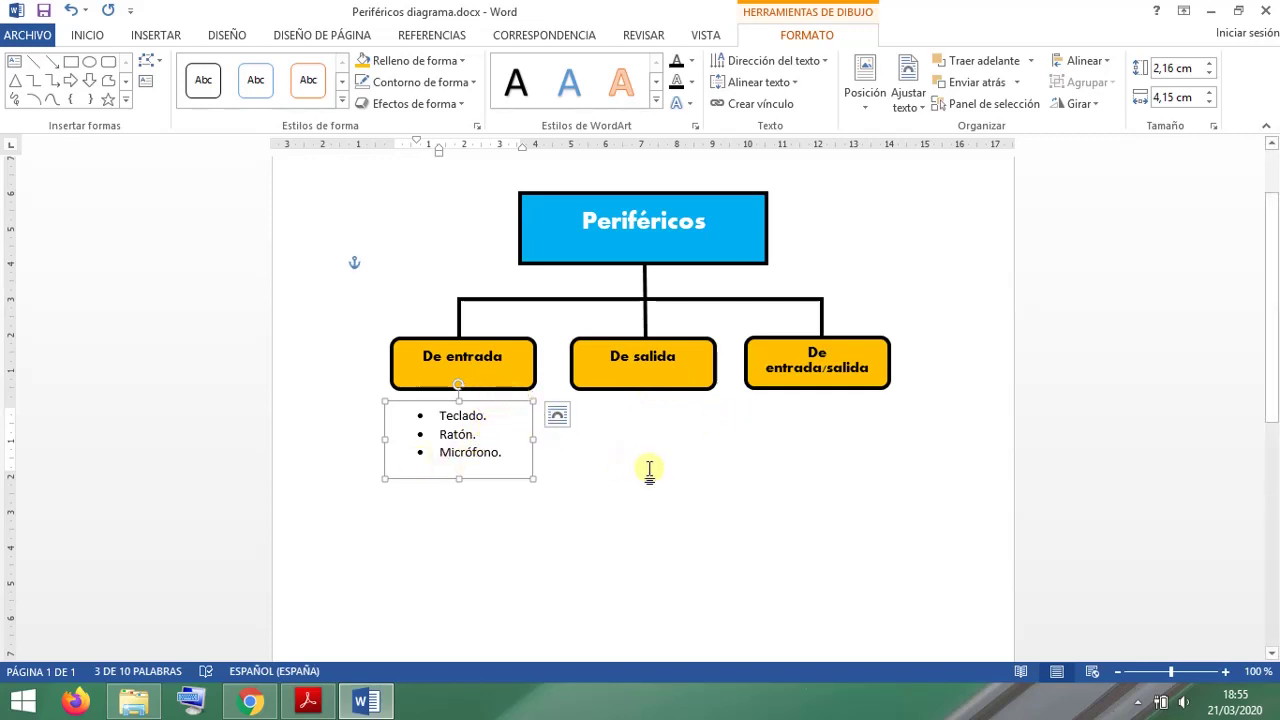
{"action": "key", "text": "ctrl+v"}
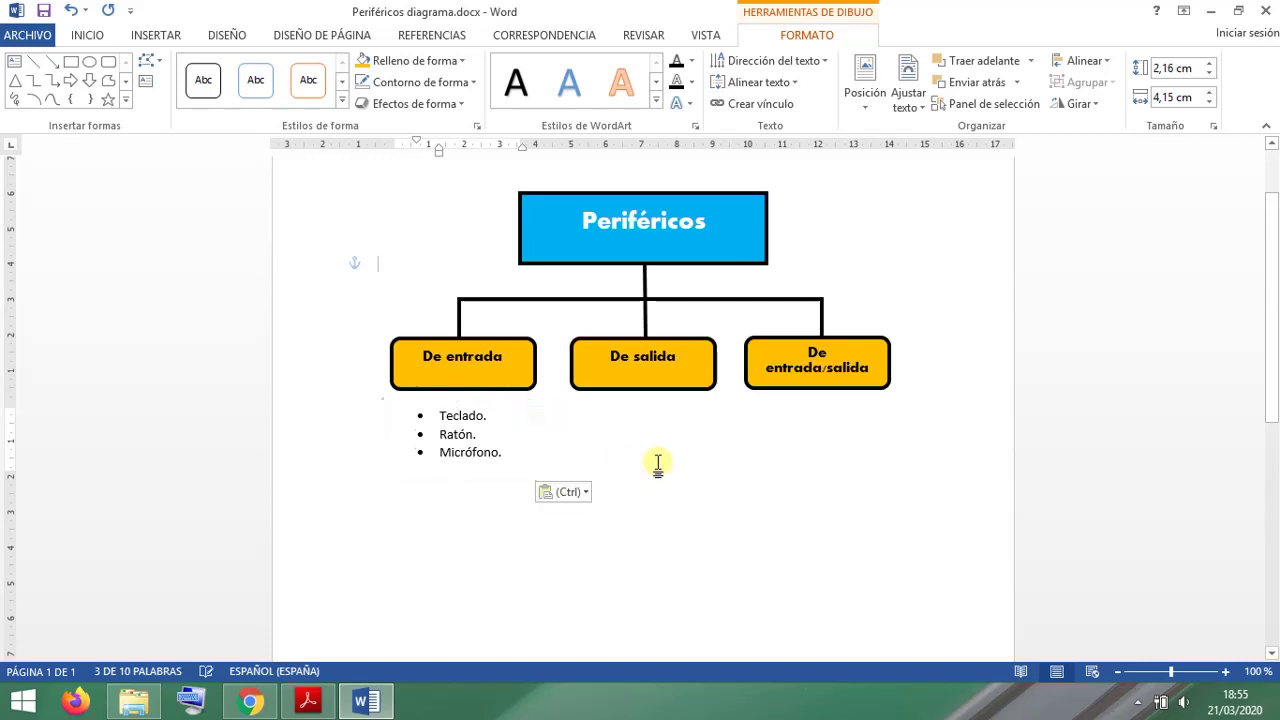
{"action": "left_click_drag", "start_coordinate": [503, 401], "coordinate": [846, 408]}
{"action": "left_click", "coordinate": [645, 435]}
{"action": "left_click_drag", "start_coordinate": [666, 420], "coordinate": [651, 400]}
{"action": "key", "text": "alt+Tab"}
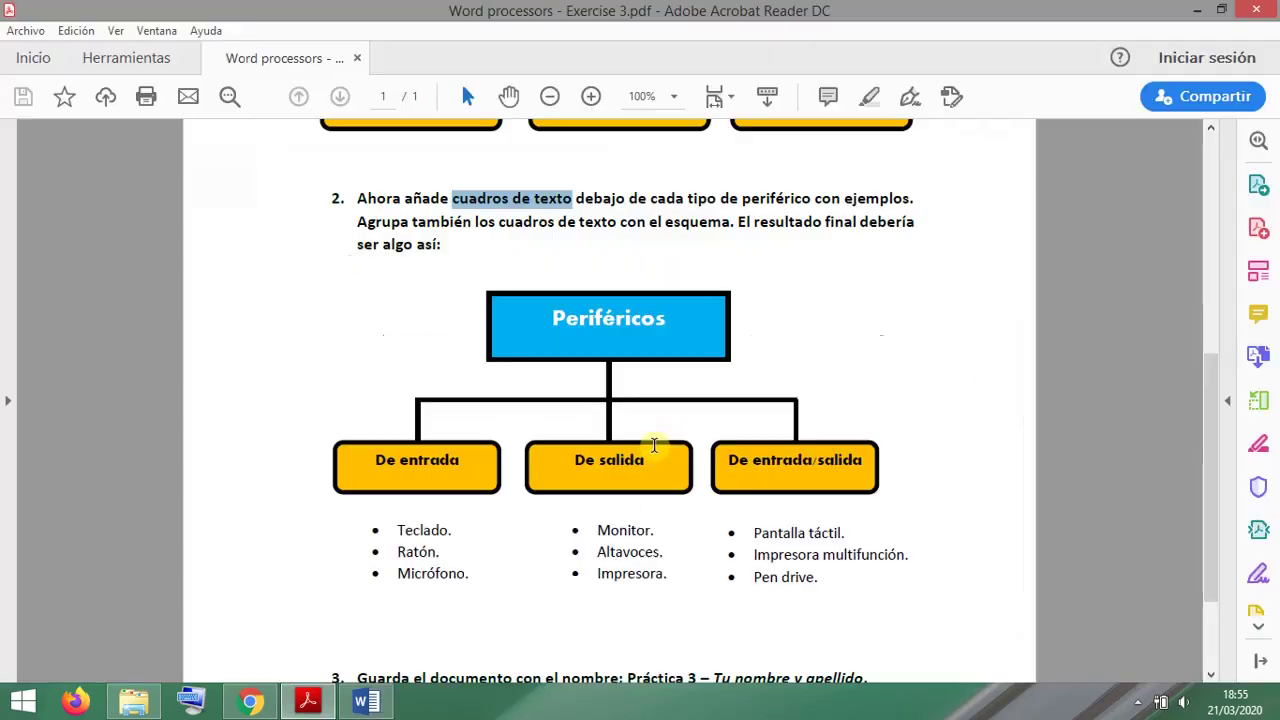
Step: Review the target example lists in the exercise PDF and return to Word
{"action": "left_click", "coordinate": [631, 530]}
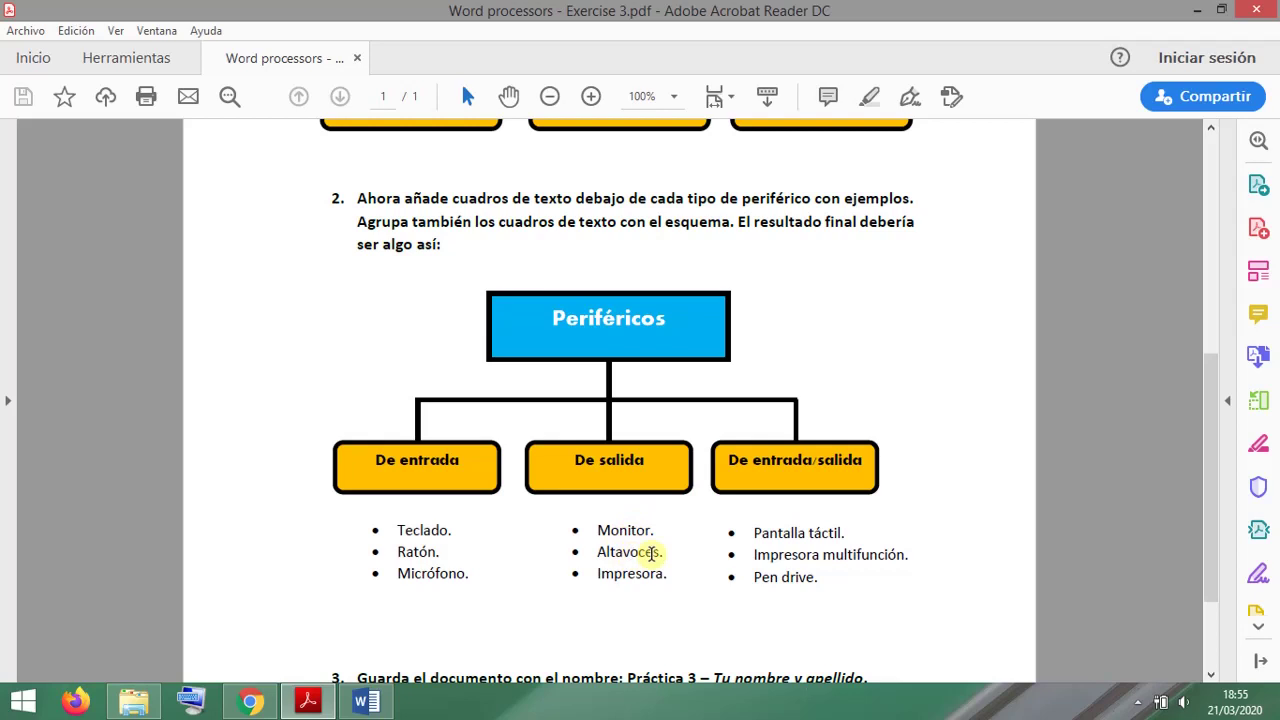
{"action": "left_click", "coordinate": [370, 703]}
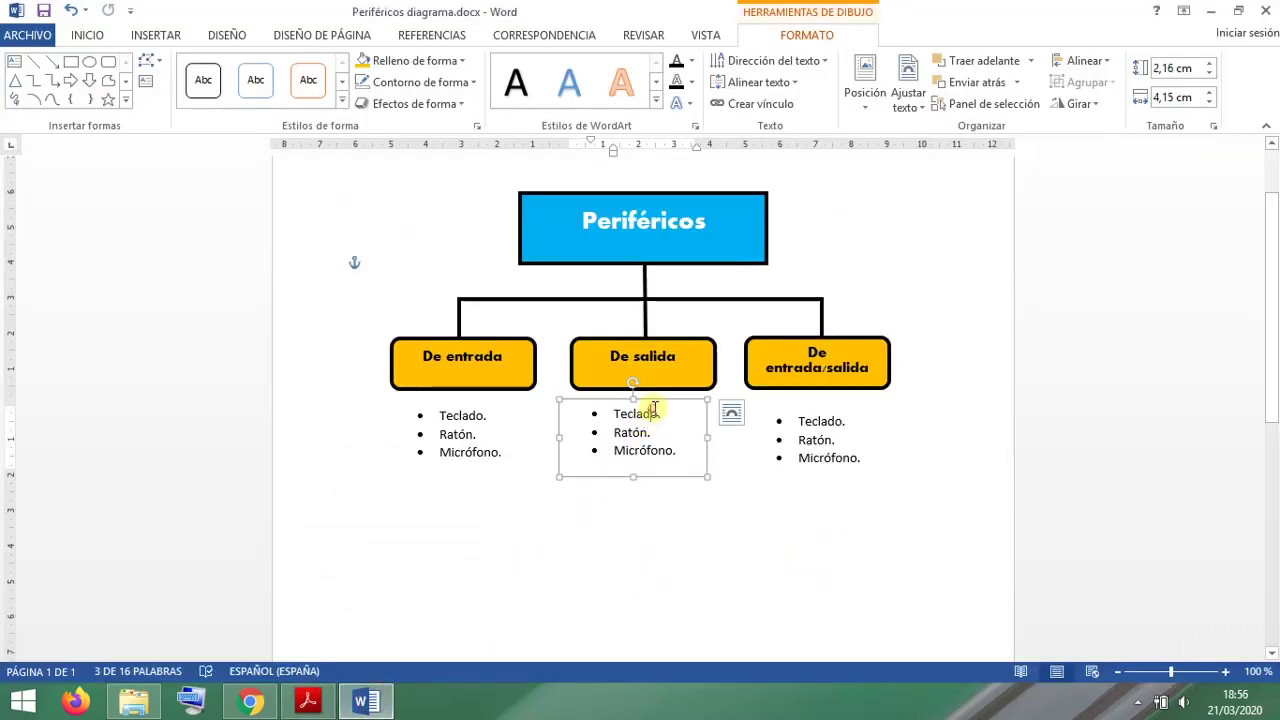
Step: Retype the middle list as Monitor, Teclado, Impresora and the right as Pantalla táctil, Impresora multifunción, Pen drive
{"action": "triple_click", "coordinate": [652, 412]}
{"action": "type", "text": "Monitor."}
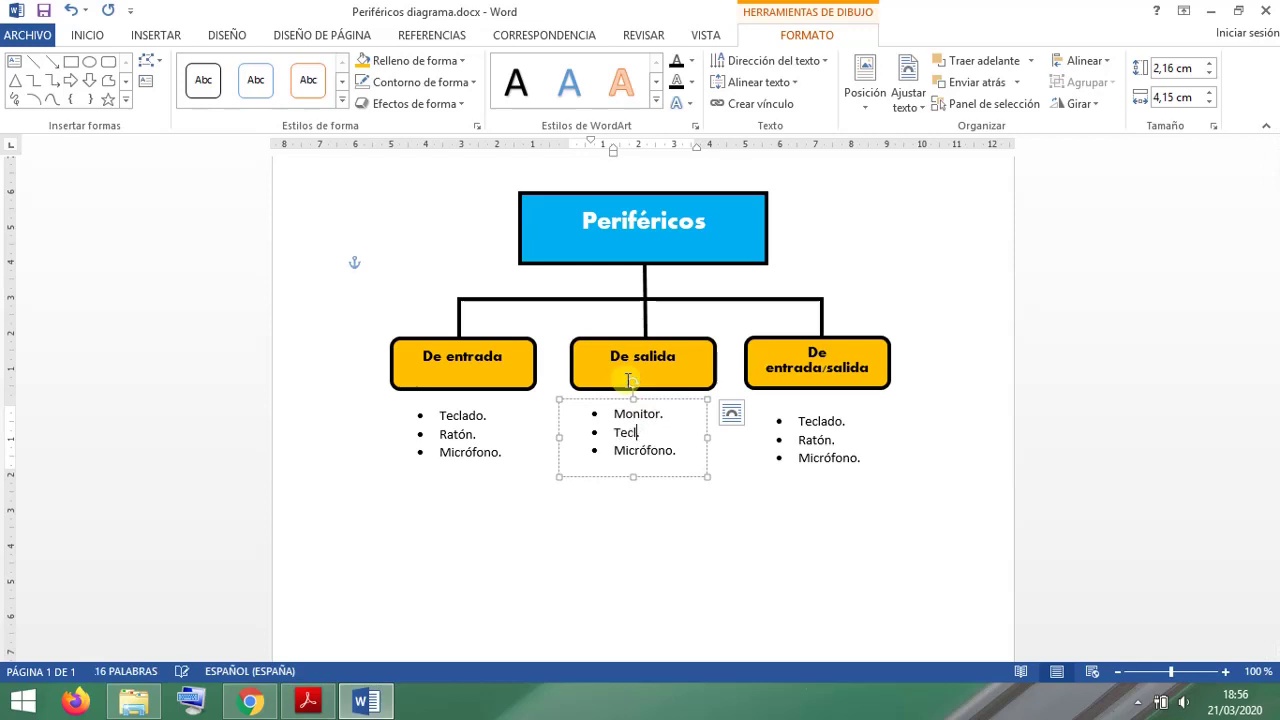
{"action": "triple_click", "coordinate": [829, 421]}
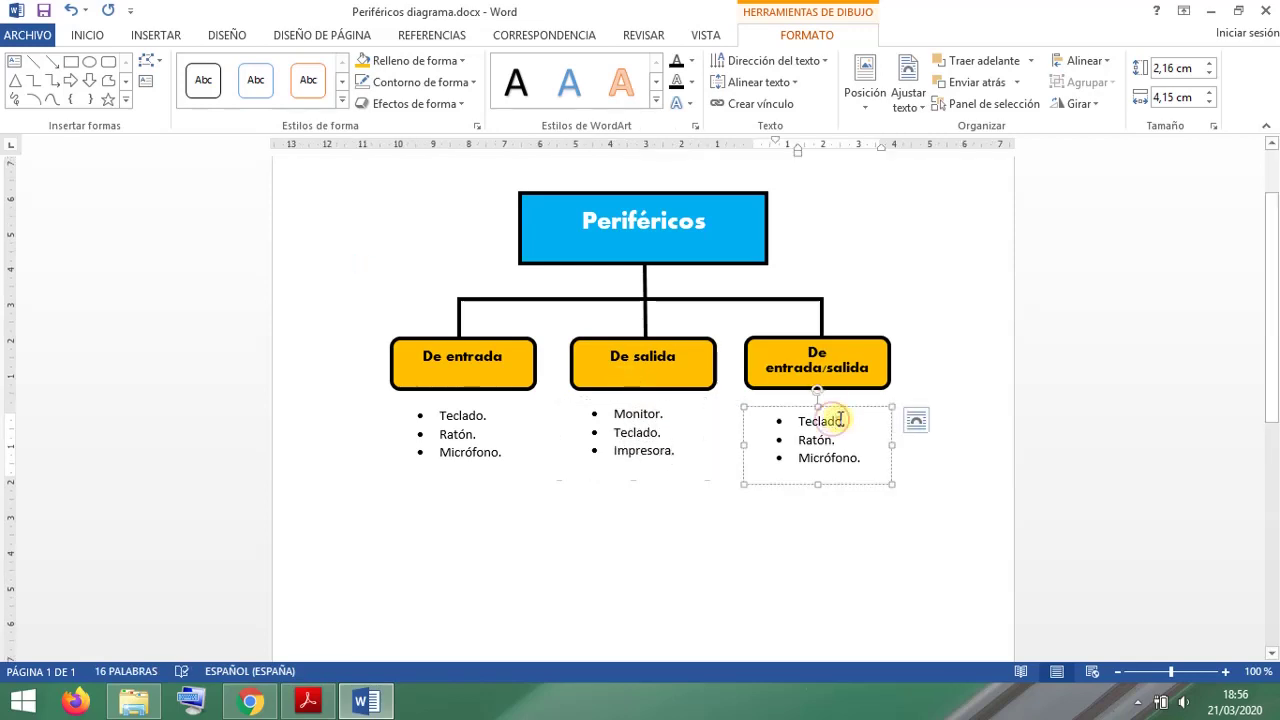
{"action": "key", "text": "alt+Tab"}
{"action": "key", "text": "alt+Tab"}
{"action": "key", "text": "BackSpace"}
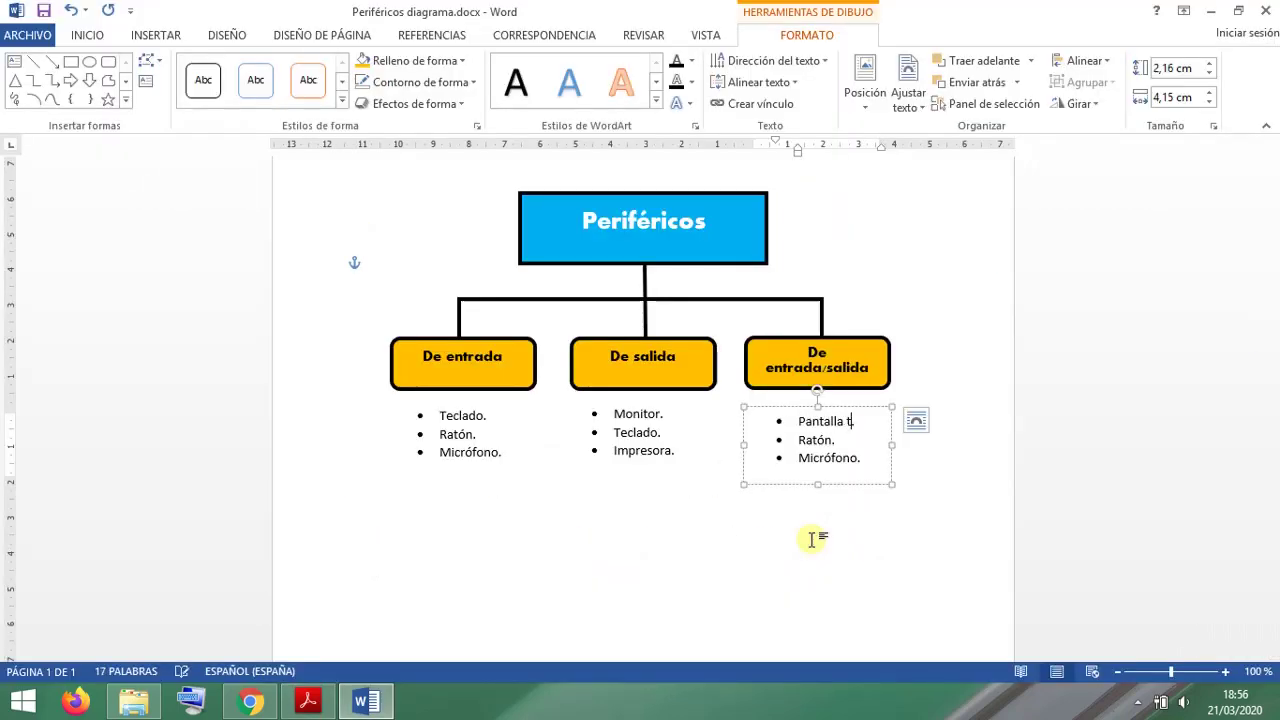
{"action": "type", "text": "multifunción."}
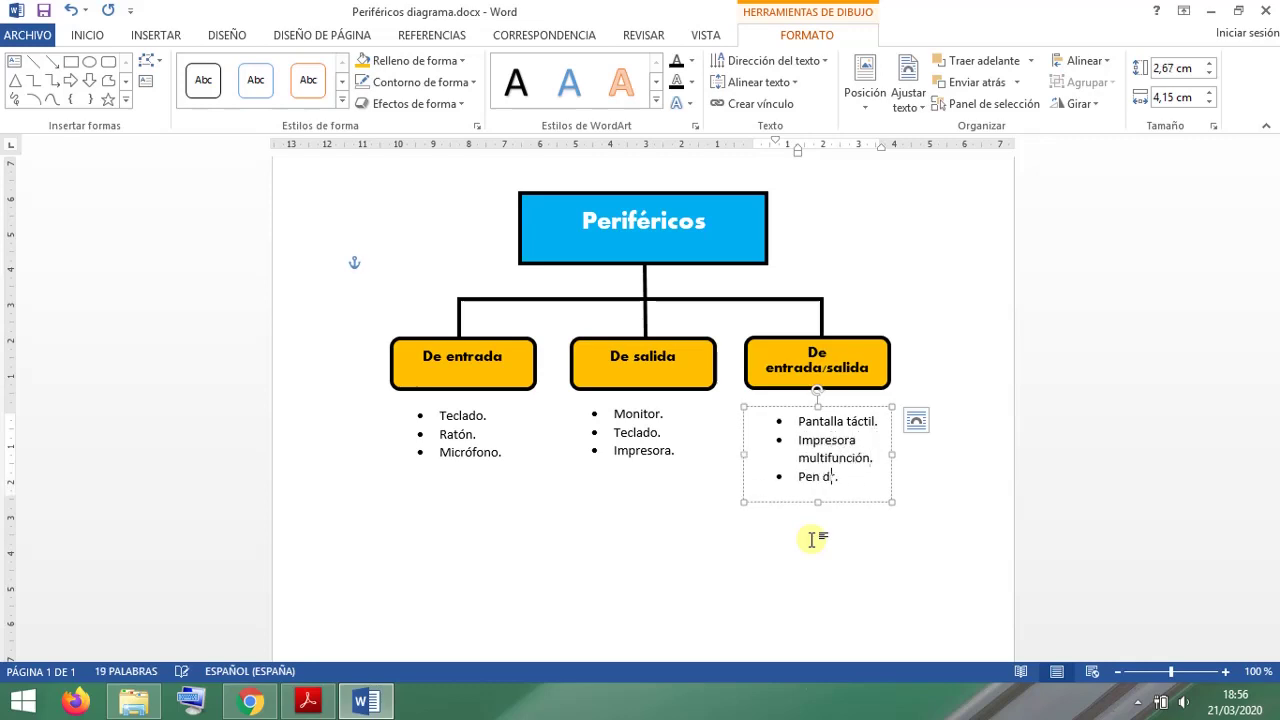
{"action": "type", "text": "rive"}
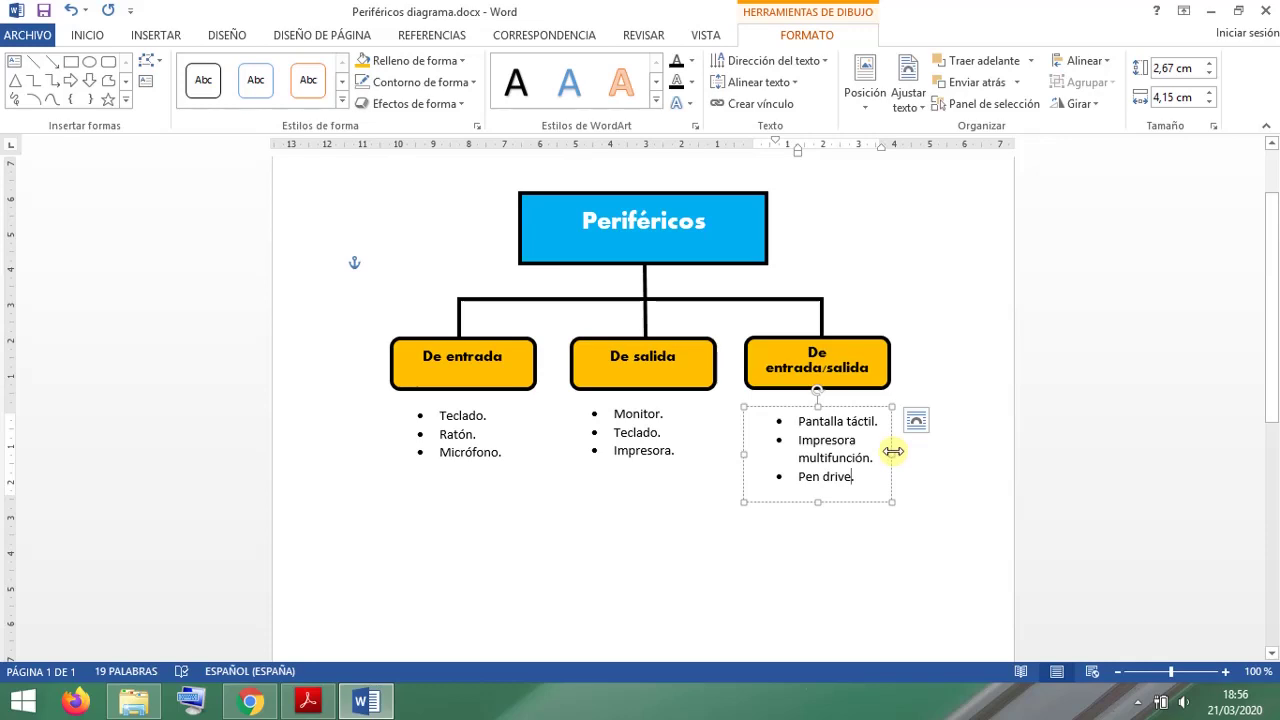
{"action": "type", "text": "."}
Step: Widen the right list box so Impresora multifunción fits, and nudge it into place
{"action": "left_click_drag", "start_coordinate": [893, 451], "coordinate": [947, 447]}
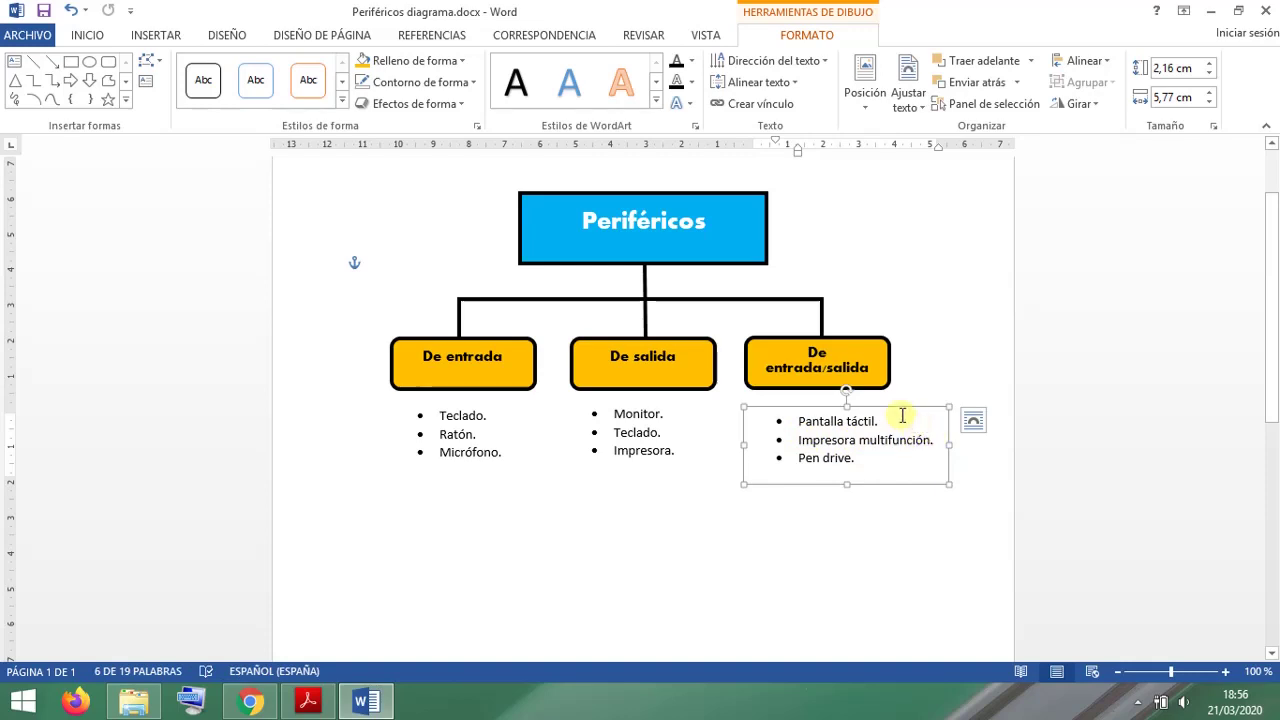
{"action": "left_click_drag", "start_coordinate": [899, 408], "coordinate": [889, 400]}
{"action": "left_click", "coordinate": [584, 494]}
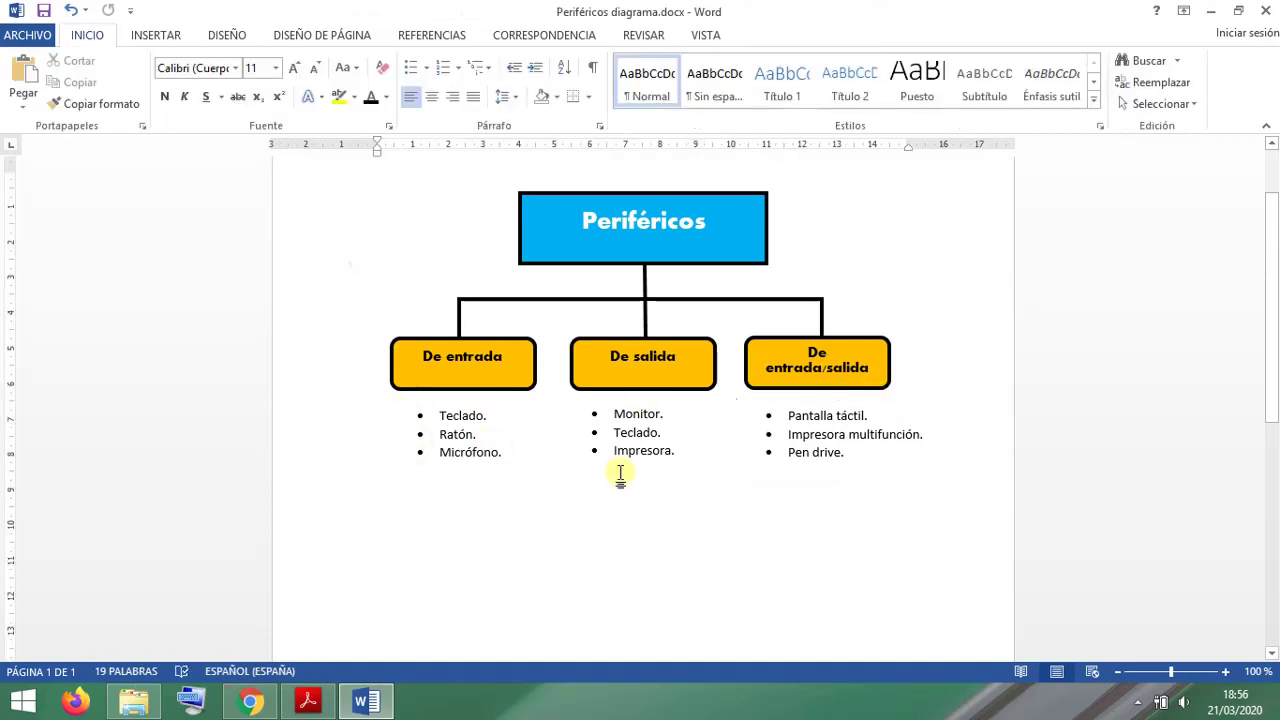
Step: Group the Periféricos diagram with the three bulleted list boxes and nudge the group into place
{"action": "left_click", "coordinate": [591, 257]}
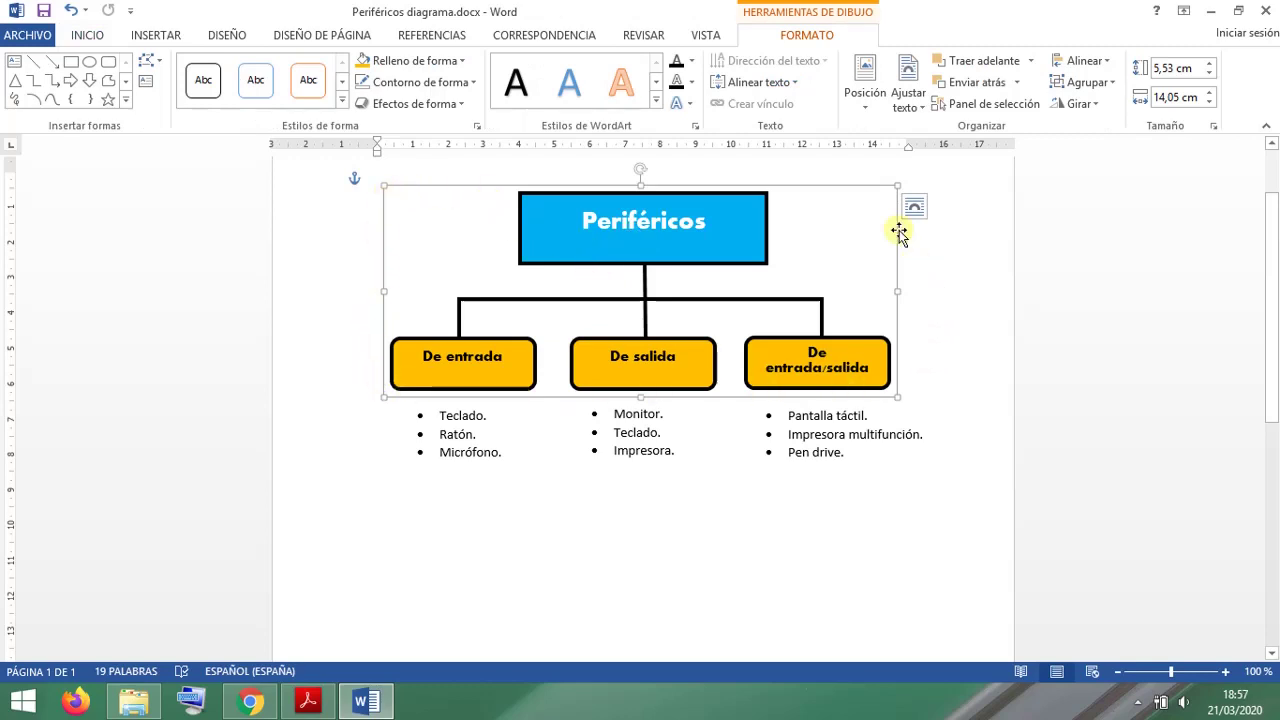
{"action": "left_click", "coordinate": [475, 478]}
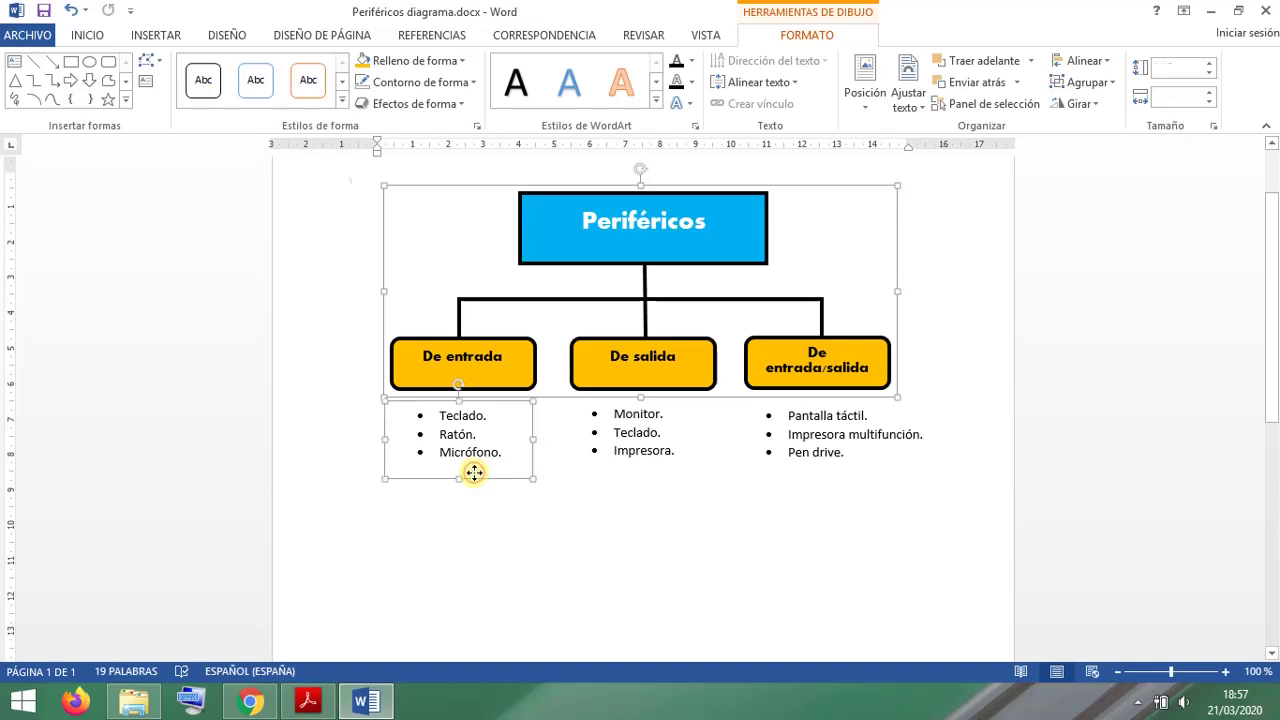
{"action": "left_click", "coordinate": [618, 475], "text": "shift"}
{"action": "left_click", "coordinate": [819, 477], "text": "shift"}
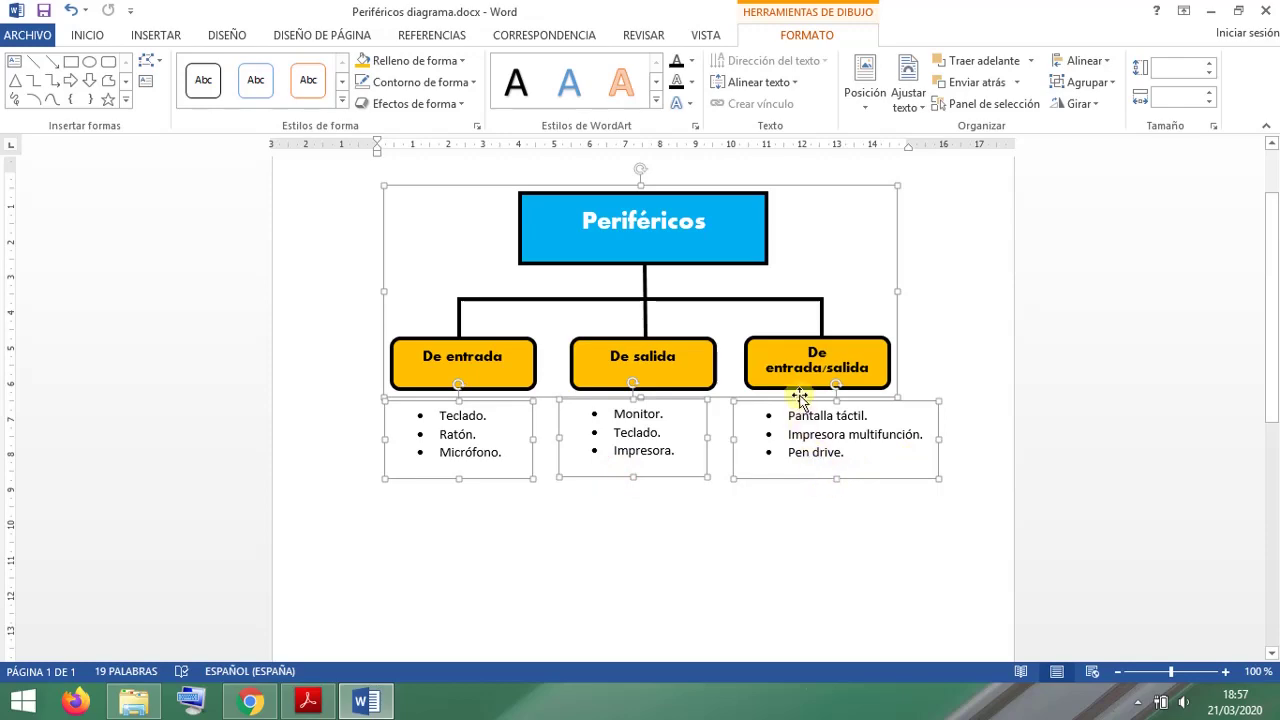
{"action": "right_click", "coordinate": [800, 399]}
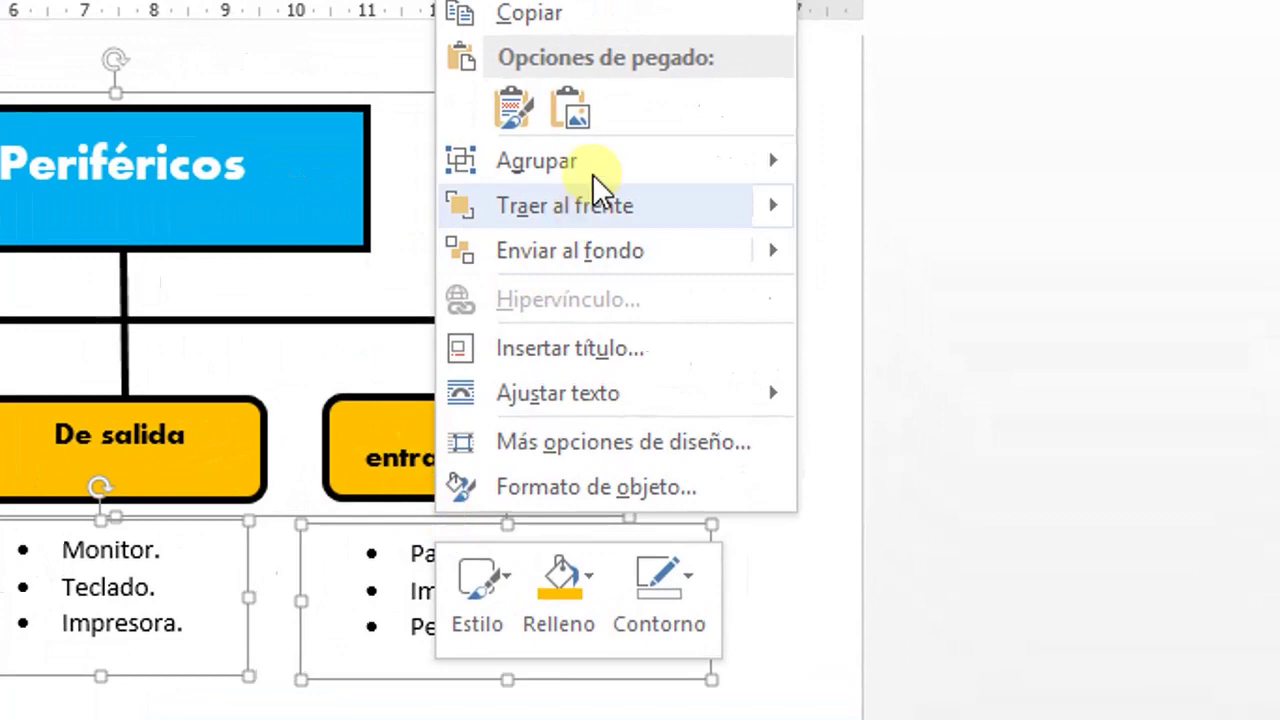
{"action": "mouse_move", "coordinate": [592, 165]}
{"action": "left_click", "coordinate": [843, 160]}
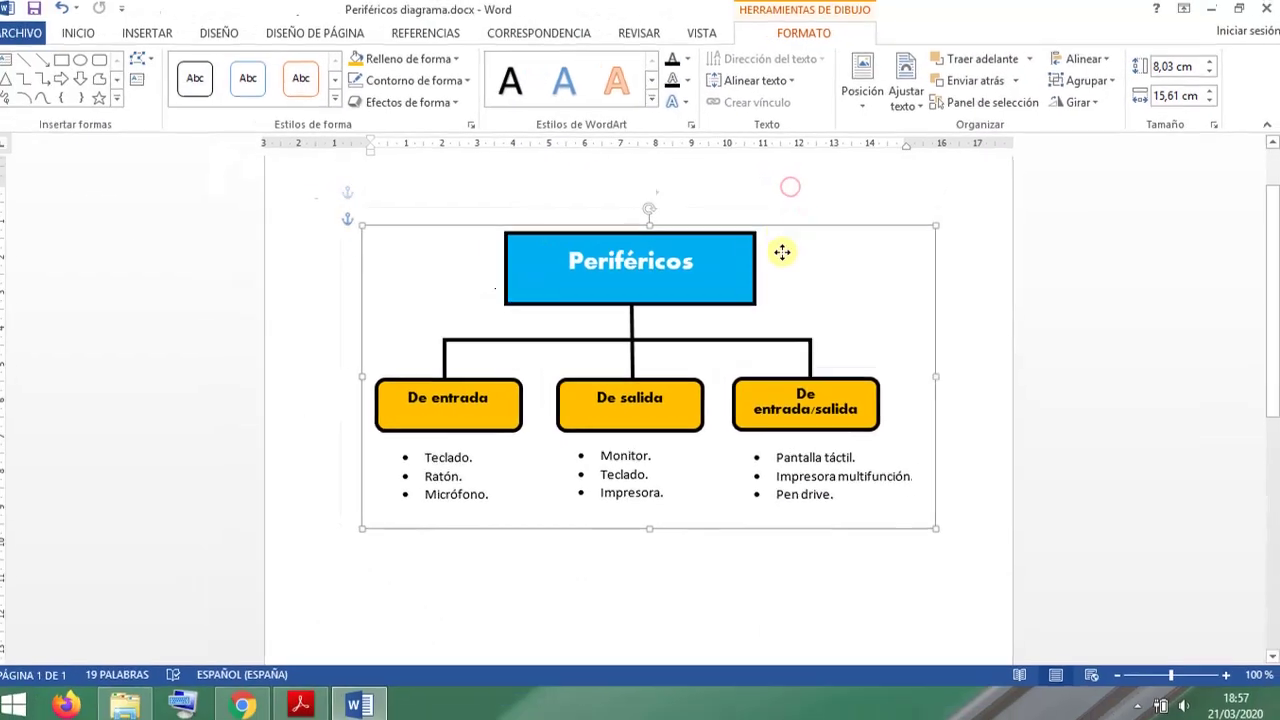
{"action": "mouse_move", "coordinate": [607, 145]}
{"action": "left_mouse_down"}
{"action": "mouse_move", "coordinate": [655, 143]}
{"action": "mouse_move", "coordinate": [625, 155]}
{"action": "mouse_move", "coordinate": [606, 141]}
{"action": "left_mouse_up"}
{"action": "left_click_drag", "start_coordinate": [787, 228], "coordinate": [782, 215]}
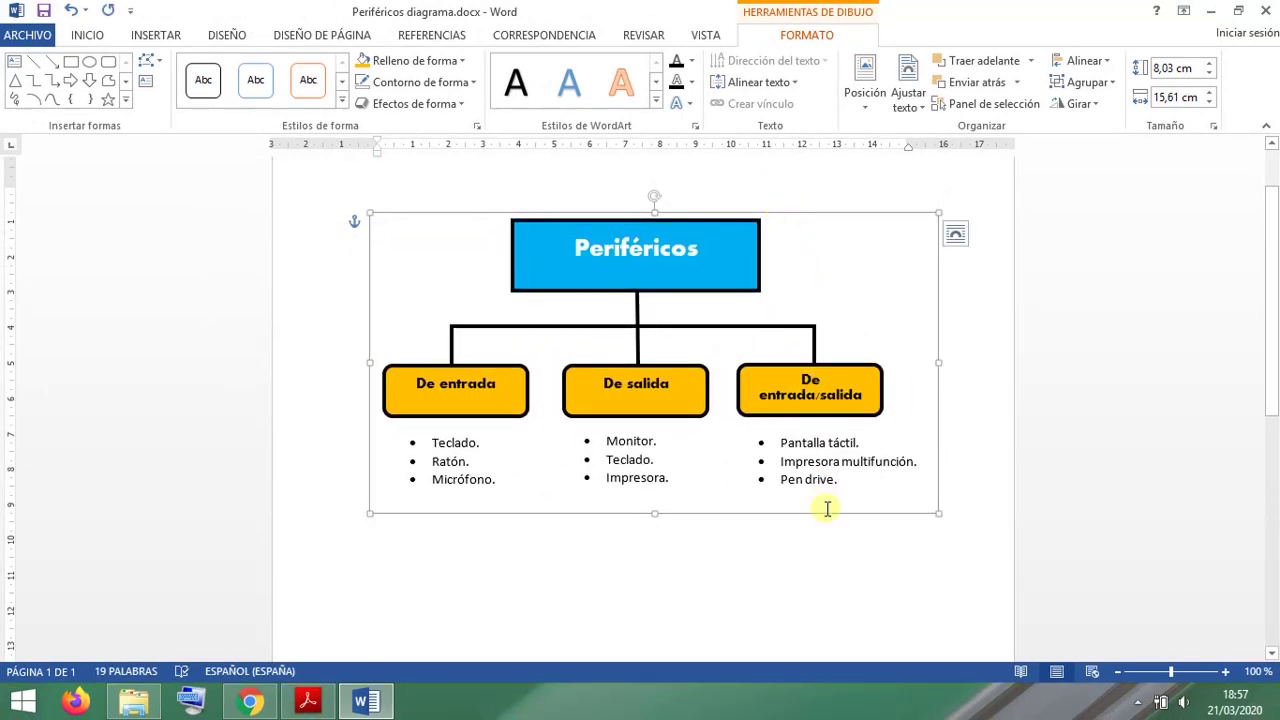
Step: Bring the exercise PDF to the front and scroll down to the next instruction
{"action": "scroll", "coordinate": [823, 509], "scroll_direction": "up", "scroll_amount": 3}
{"action": "scroll", "coordinate": [836, 511], "scroll_direction": "down", "scroll_amount": 3}
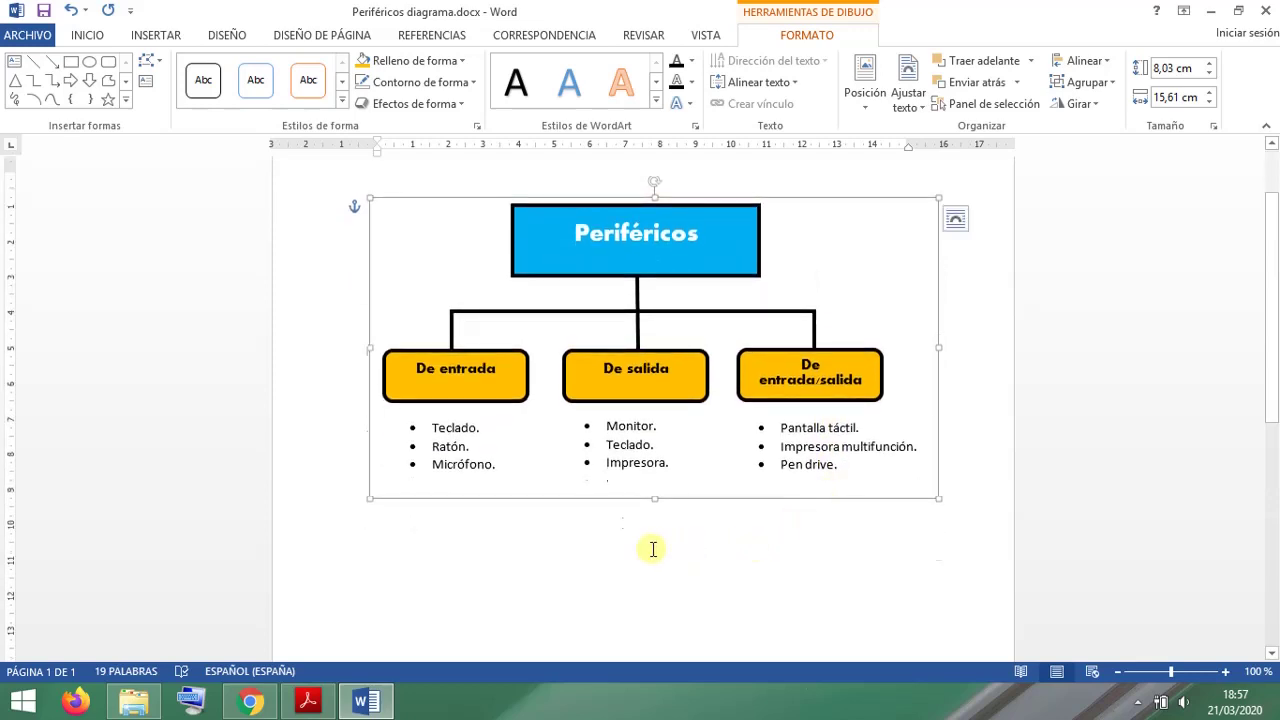
{"action": "left_click", "coordinate": [310, 701]}
{"action": "scroll", "coordinate": [617, 518], "scroll_direction": "down", "scroll_amount": 3}
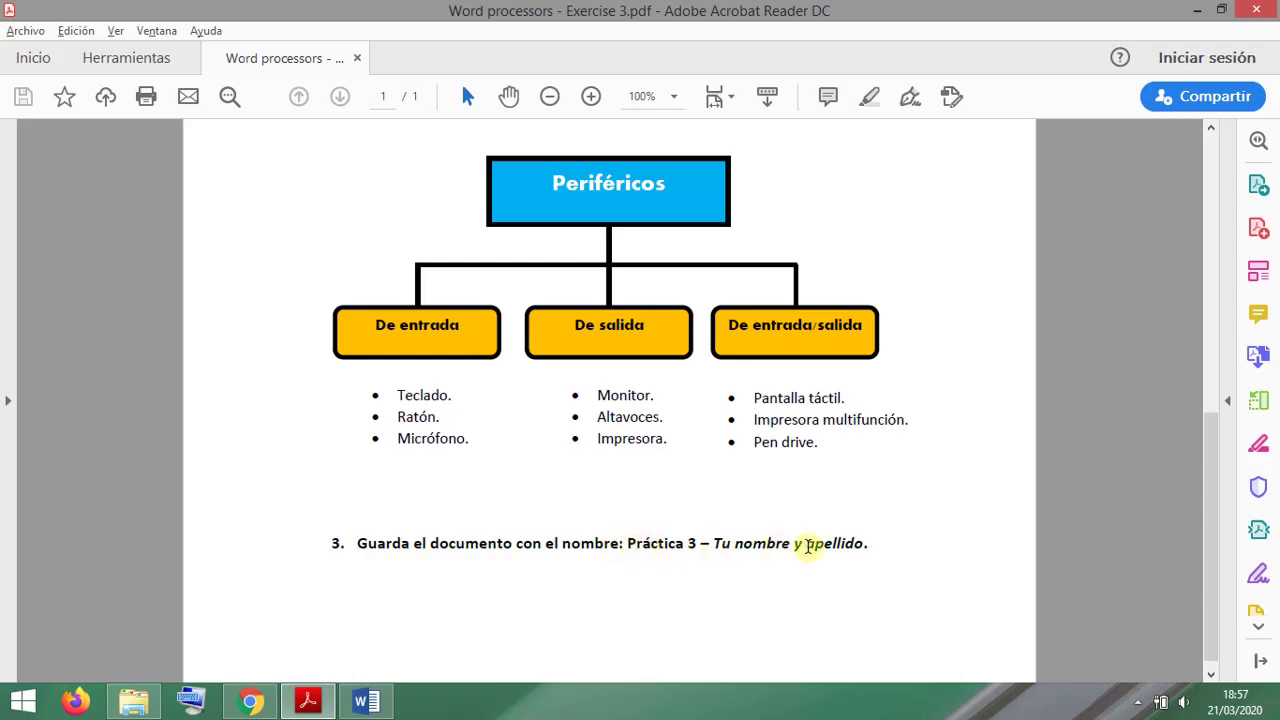
Step: Switch back to the Word document Periféricos diagrama.docx
{"action": "left_click", "coordinate": [367, 700]}
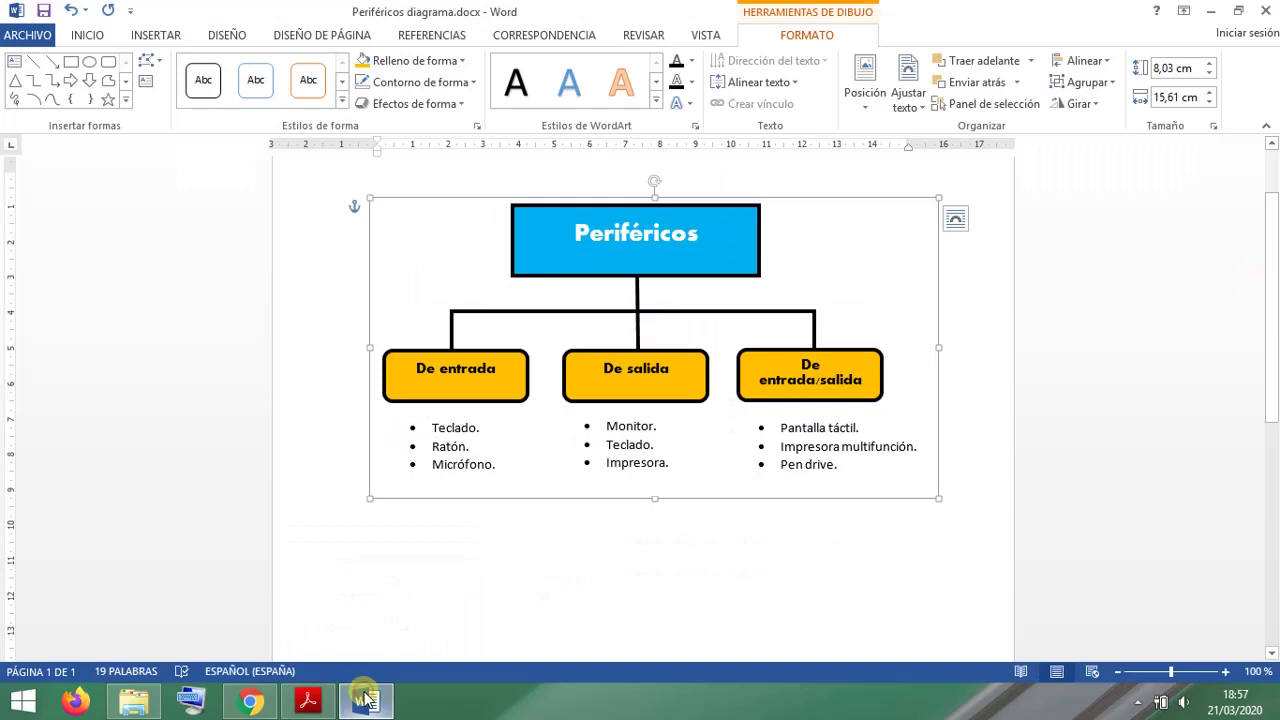
Step: Use Guardar como to save a copy in Word processors 3, named Práctica 3 plus the student's name
{"action": "left_click", "coordinate": [25, 35]}
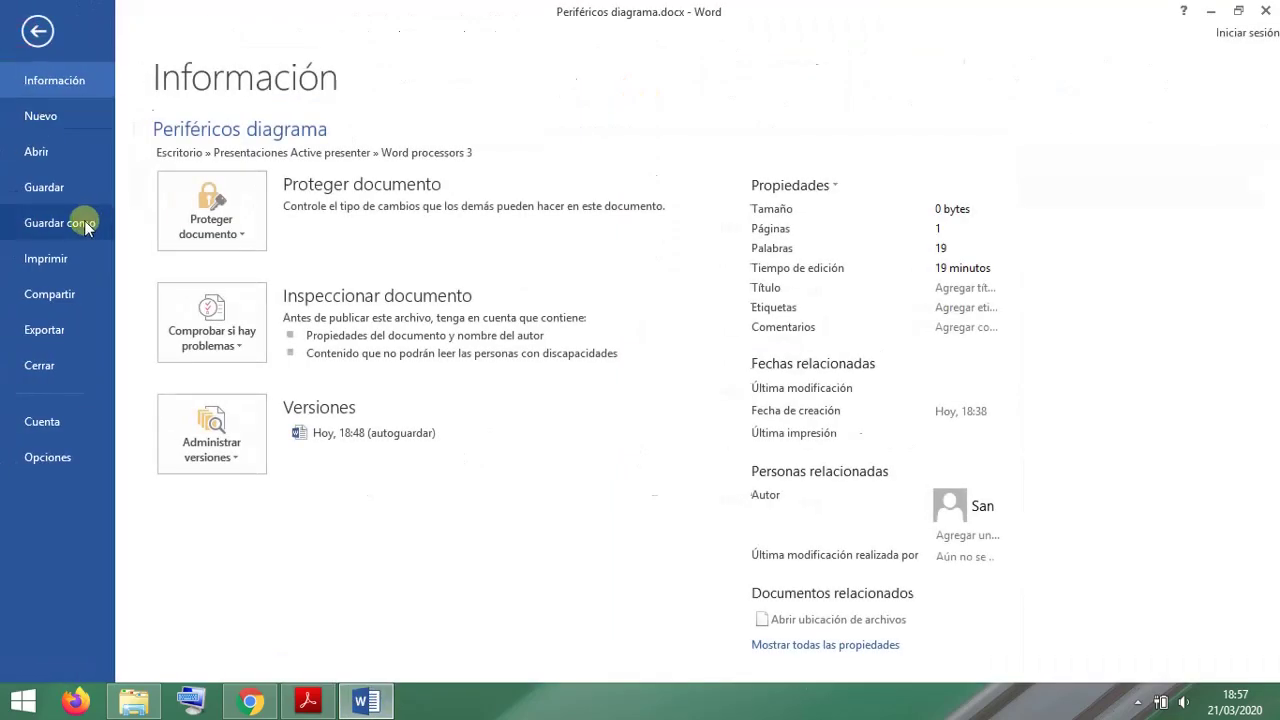
{"action": "left_click", "coordinate": [87, 224]}
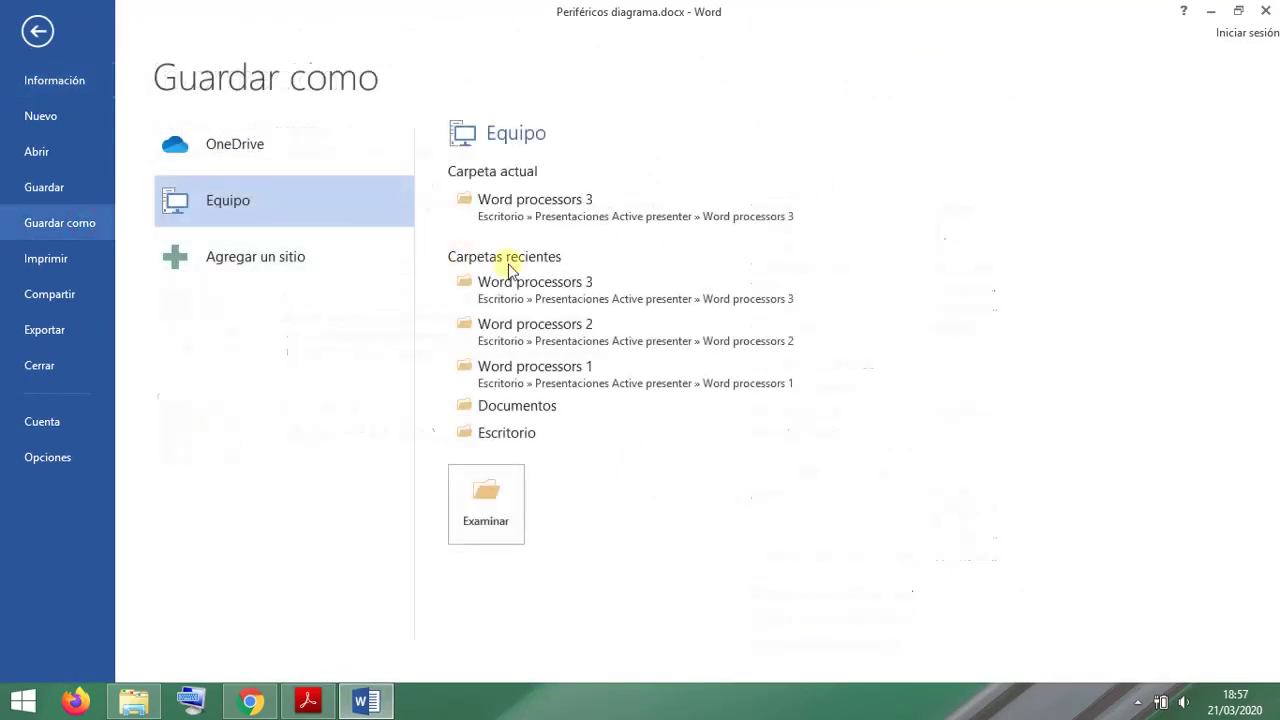
{"action": "left_click", "coordinate": [518, 287]}
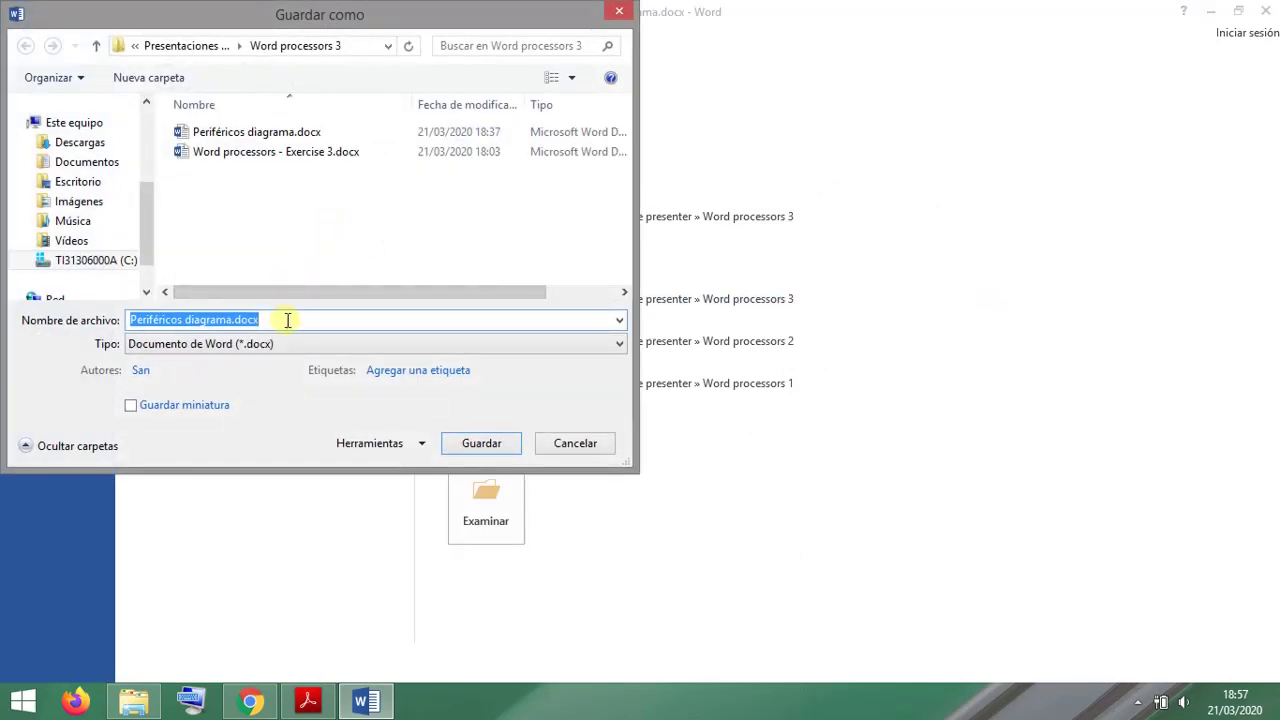
{"action": "type", "text": "Práctica 3 - Santi González"}
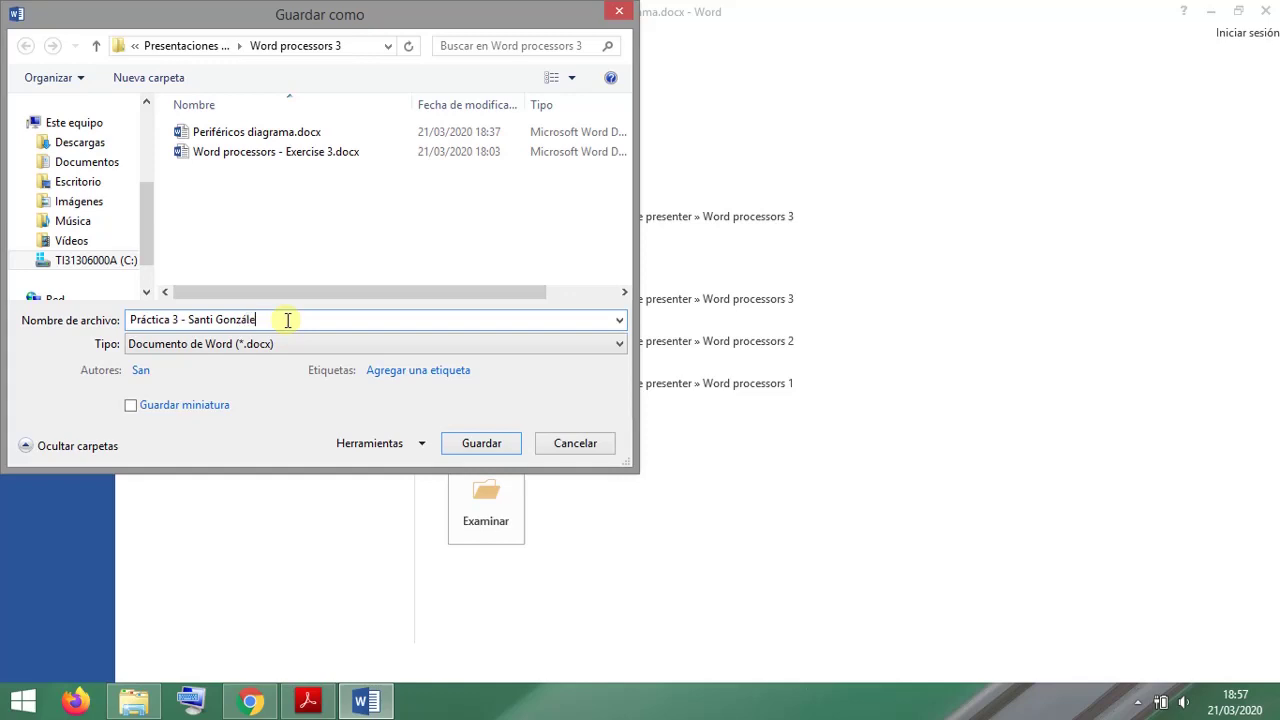
{"action": "left_click", "coordinate": [479, 443]}
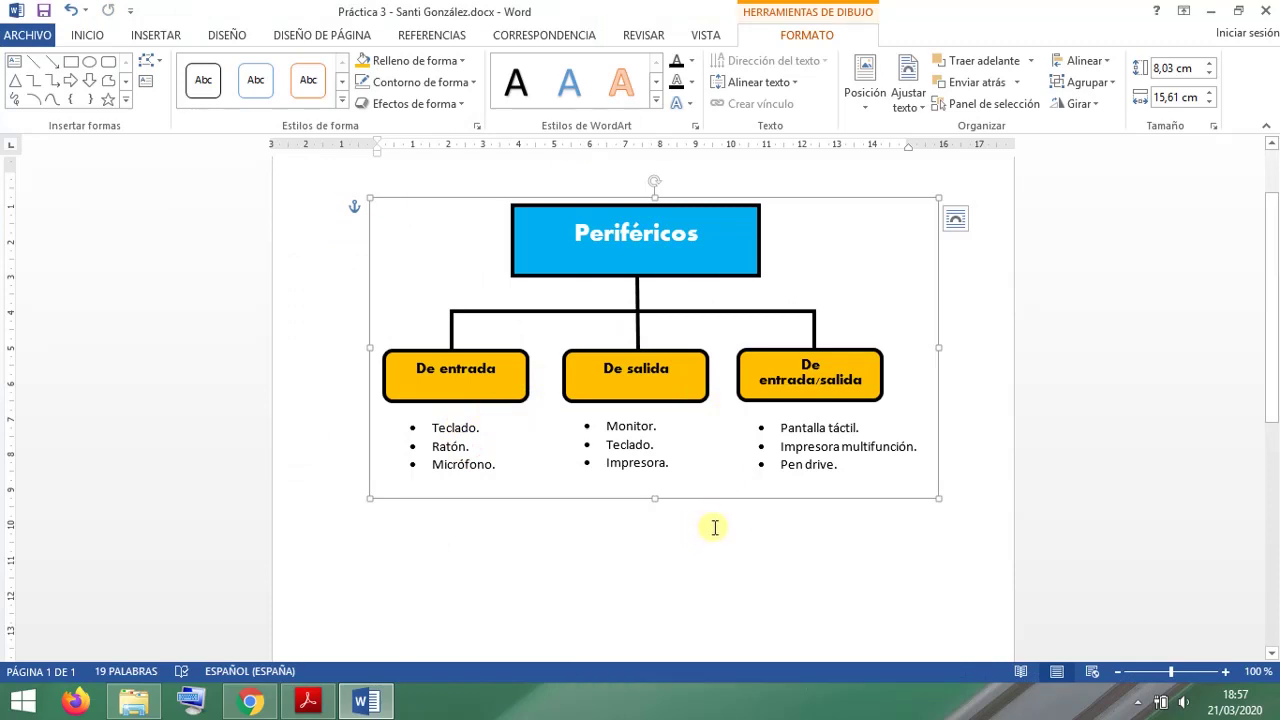
{"action": "scroll", "coordinate": [726, 466], "scroll_direction": "up", "scroll_amount": 2}
{"action": "scroll", "coordinate": [717, 448], "scroll_direction": "down", "scroll_amount": 5}
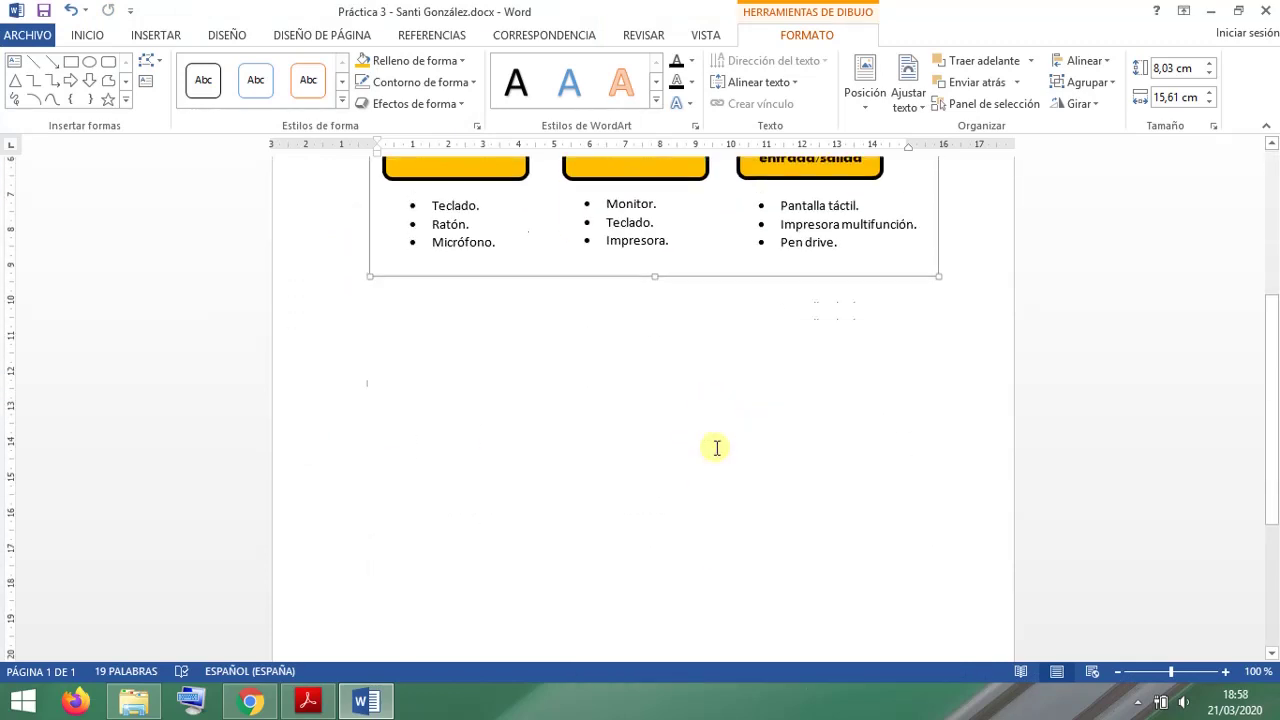
{"action": "scroll", "coordinate": [717, 448], "scroll_direction": "up", "scroll_amount": 5}
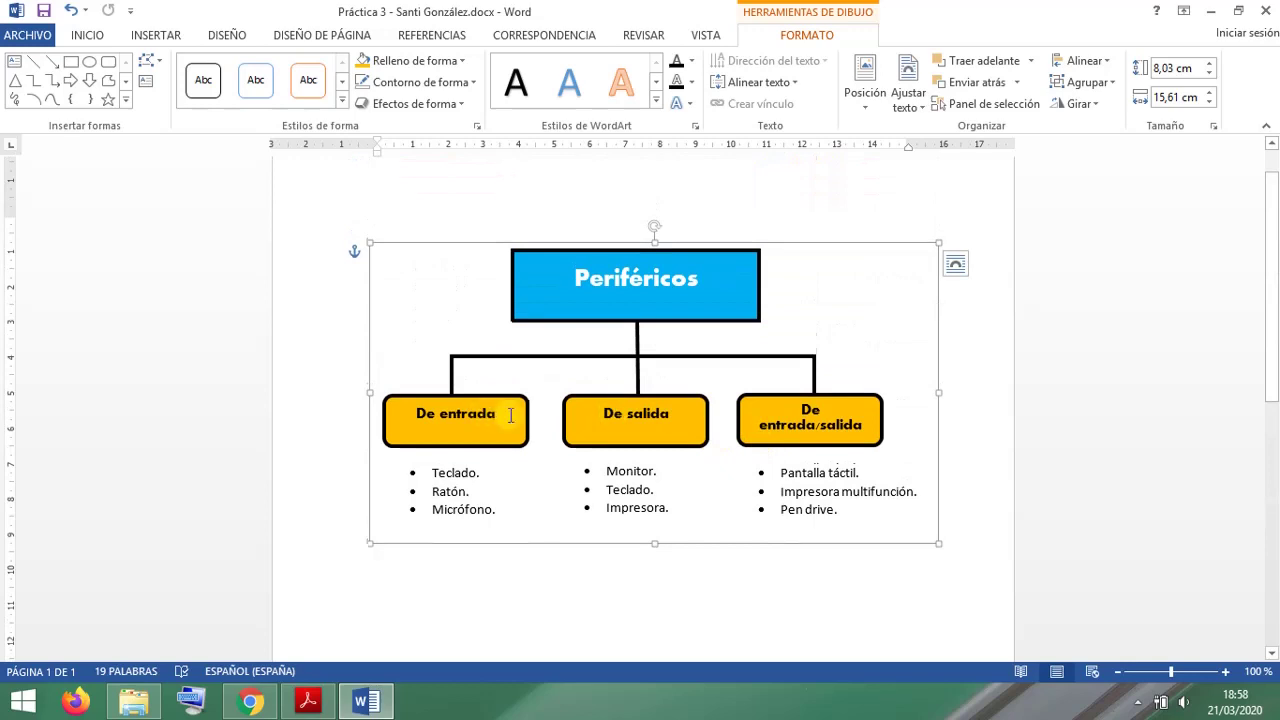